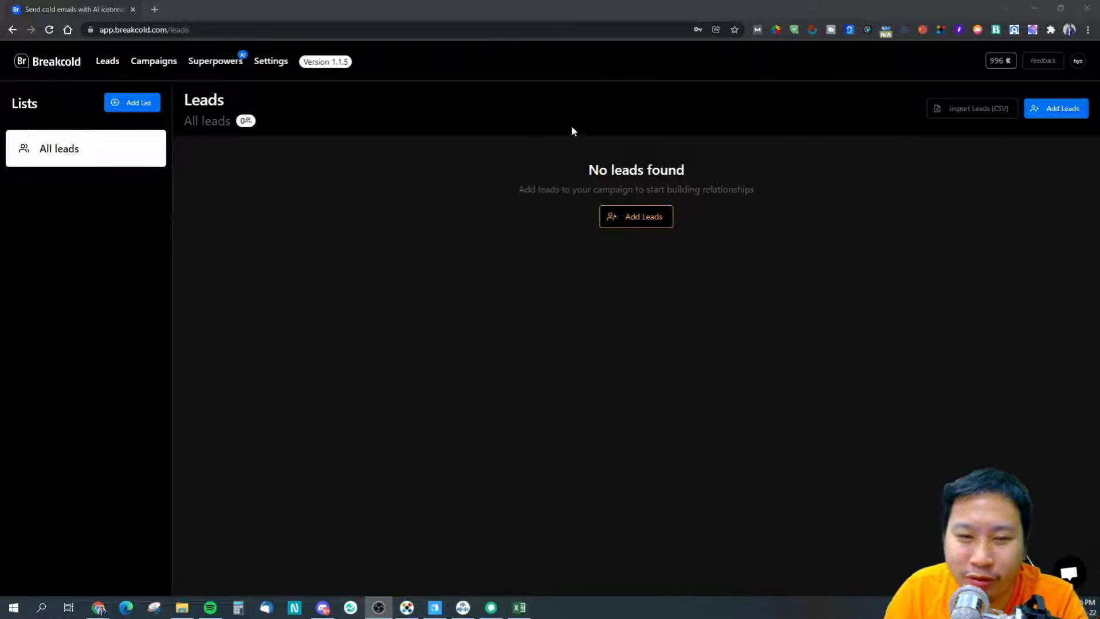
- Look over the empty Leads and Campaigns pages, then settle on the Superpowers overview
click(192, 63)
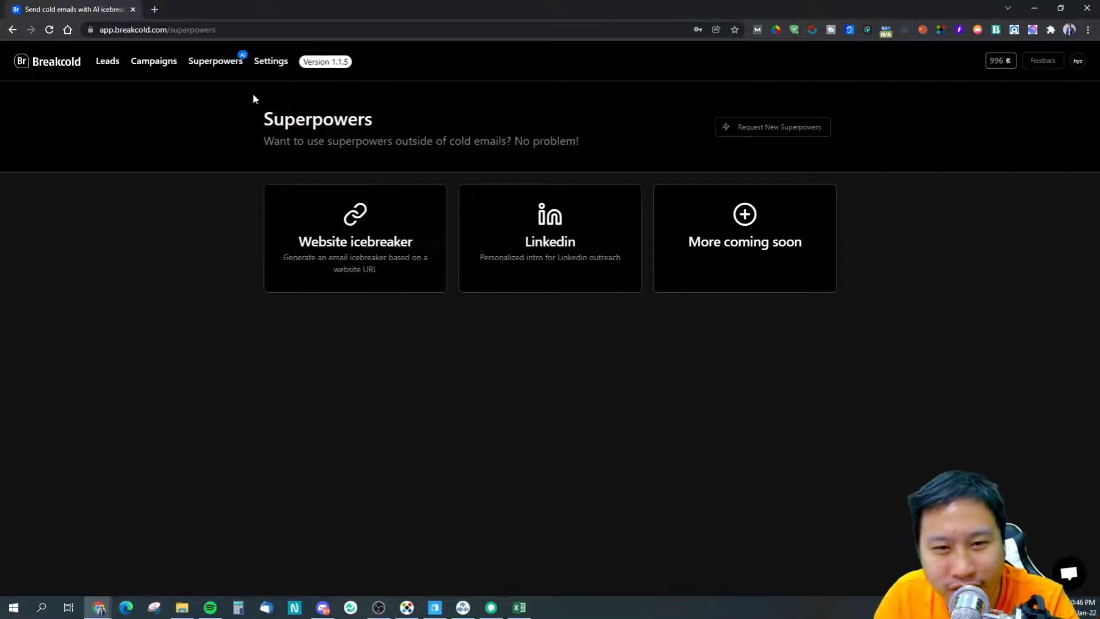
click(112, 70)
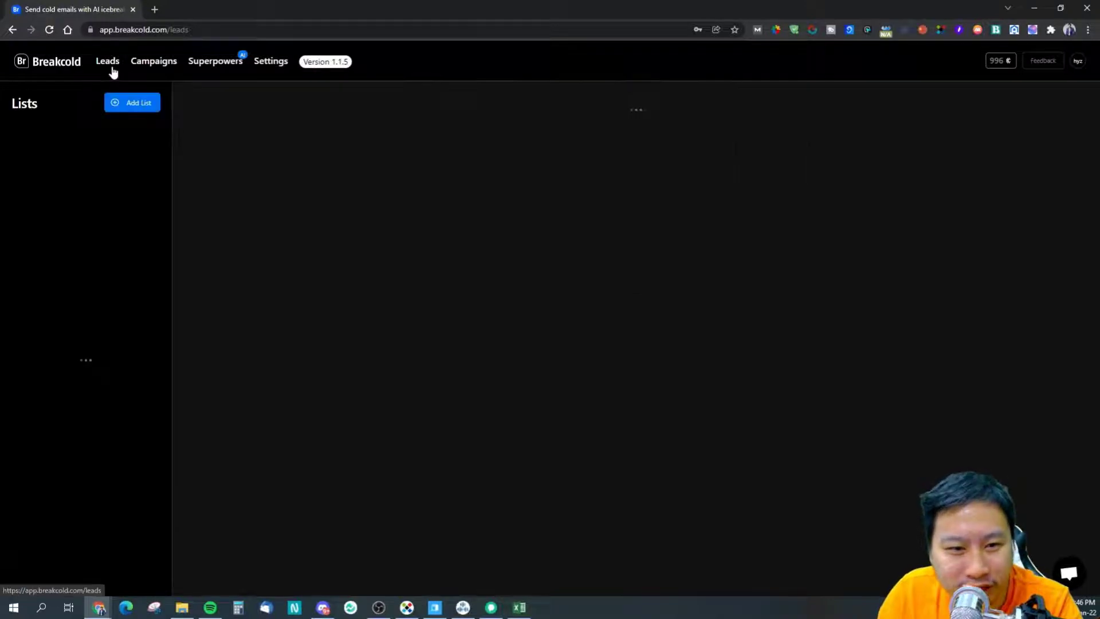
click(162, 67)
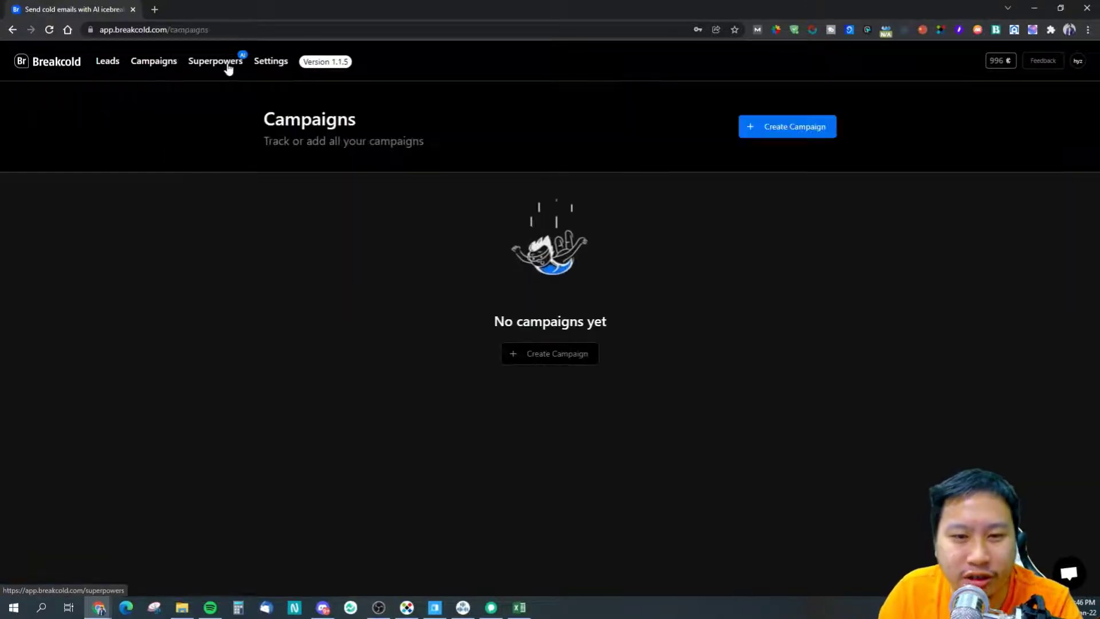
click(228, 68)
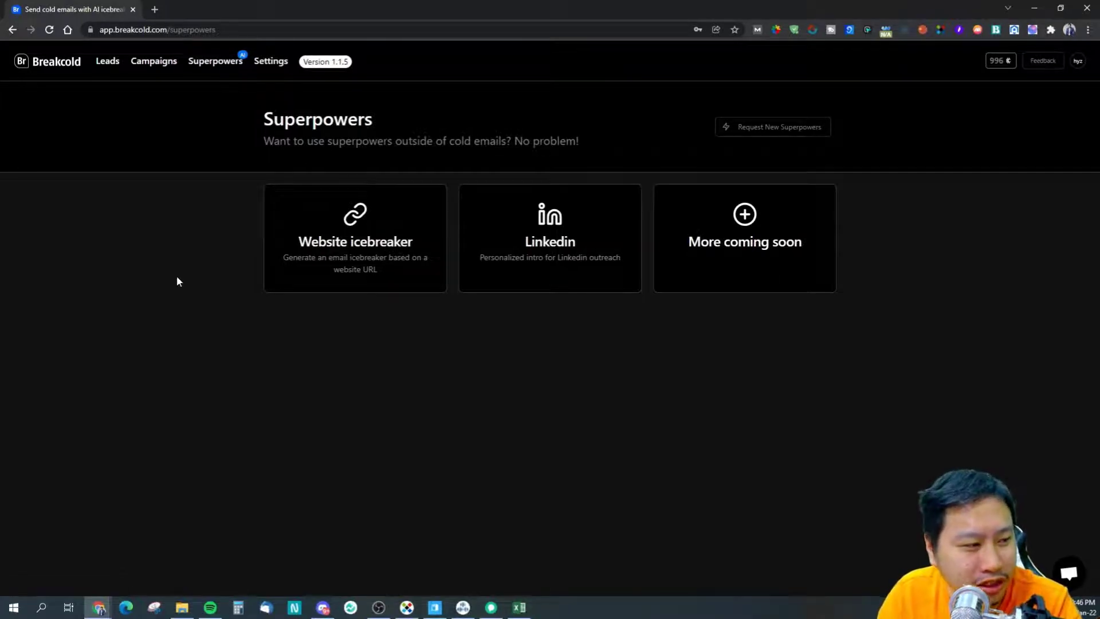
click(355, 252)
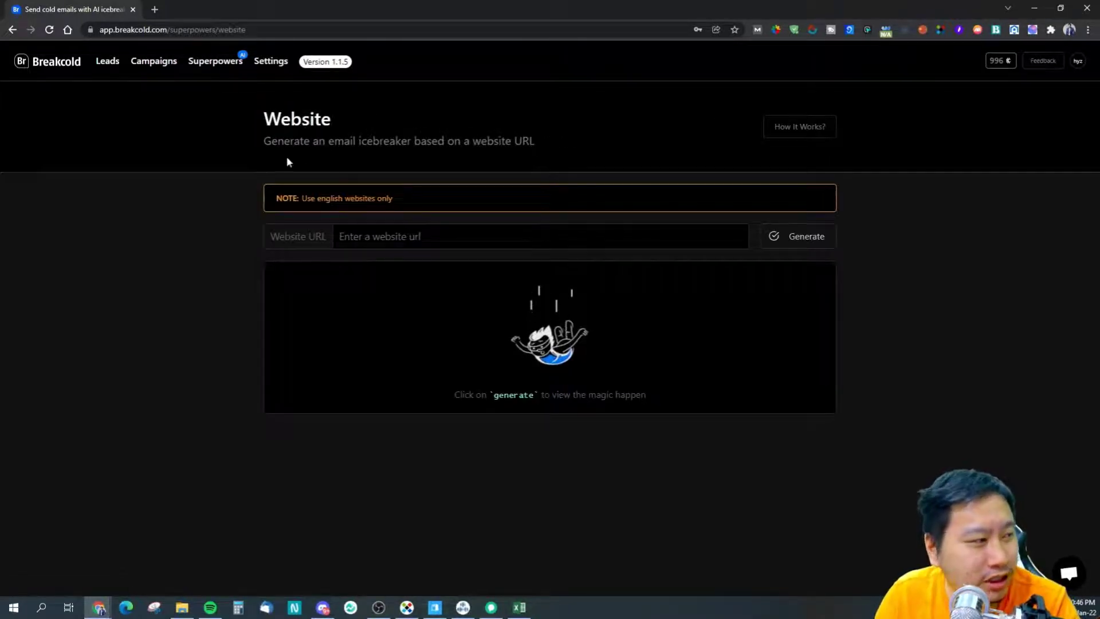
click(372, 236)
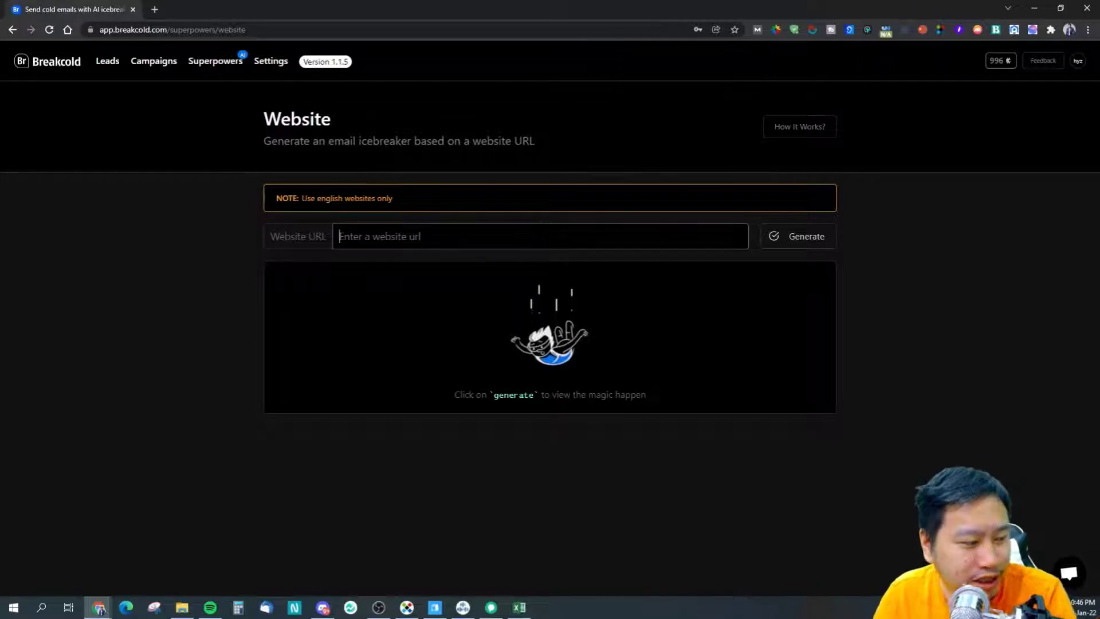
text(htt)
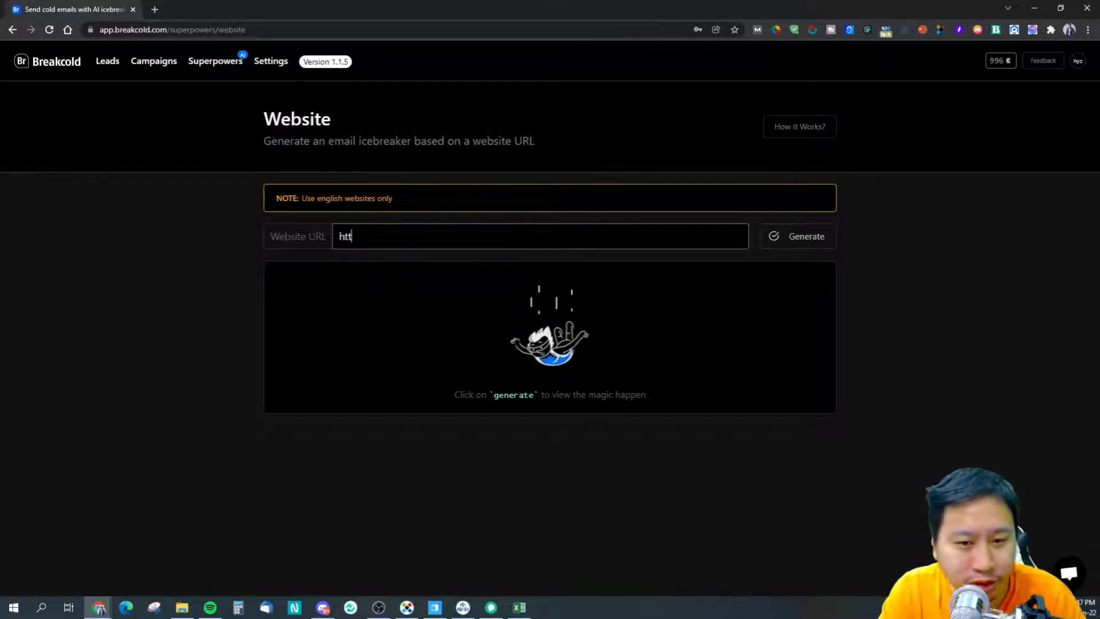
text(ps://decisivemarketer.com)
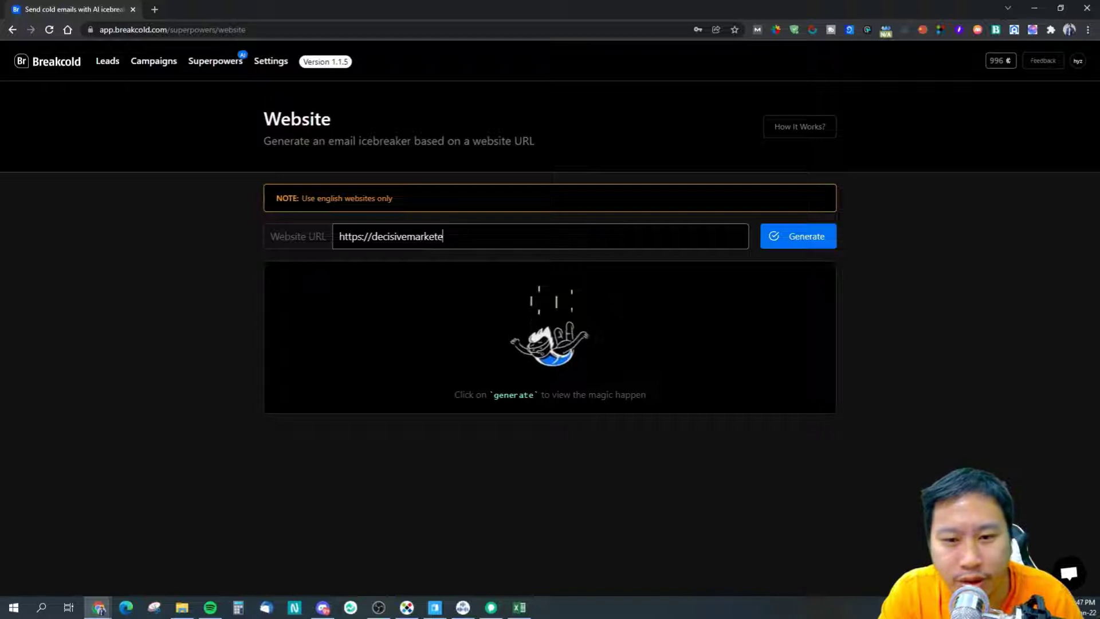
click(783, 237)
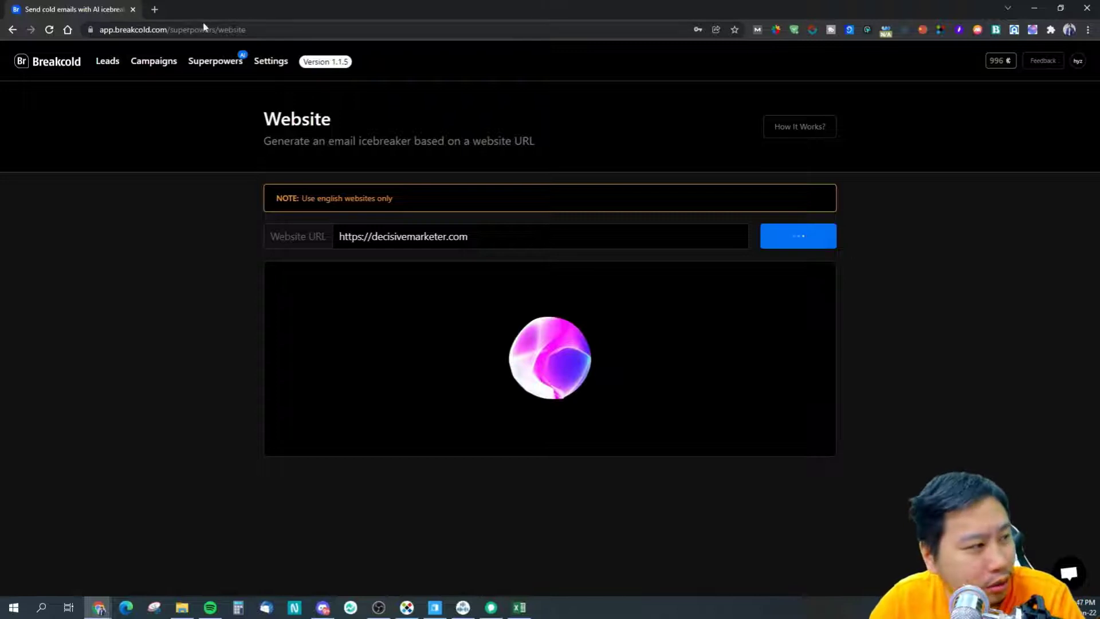
- Load linkedin.com in a new tab, then return to the Breakcold icebreaker results
click(154, 9)
text(lin)
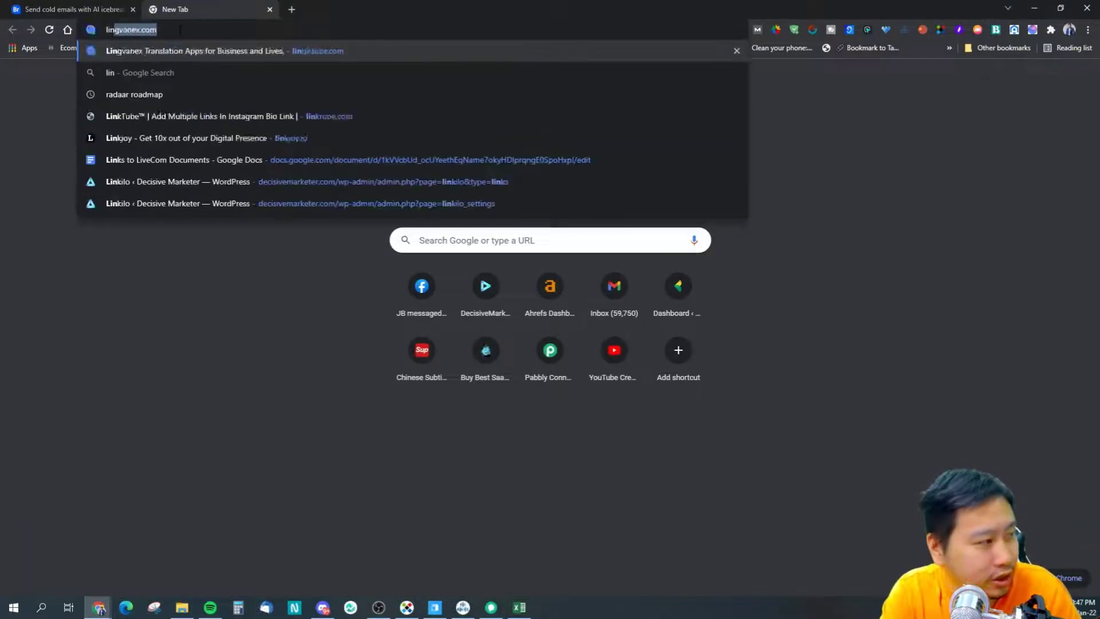
text(kedin.com)
key(Return)
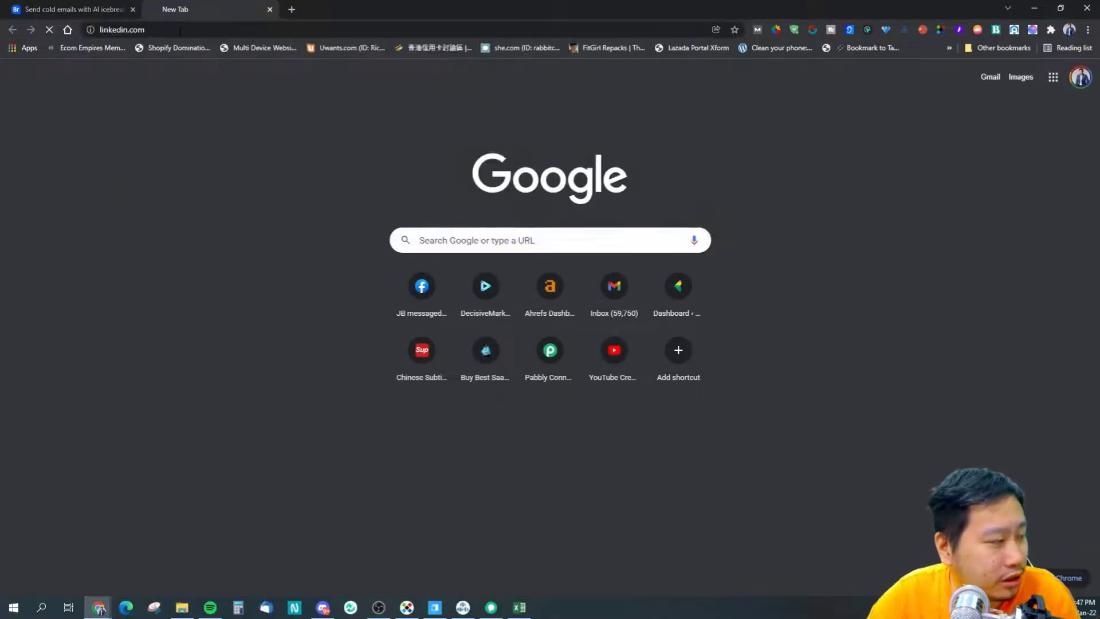
click(23, 9)
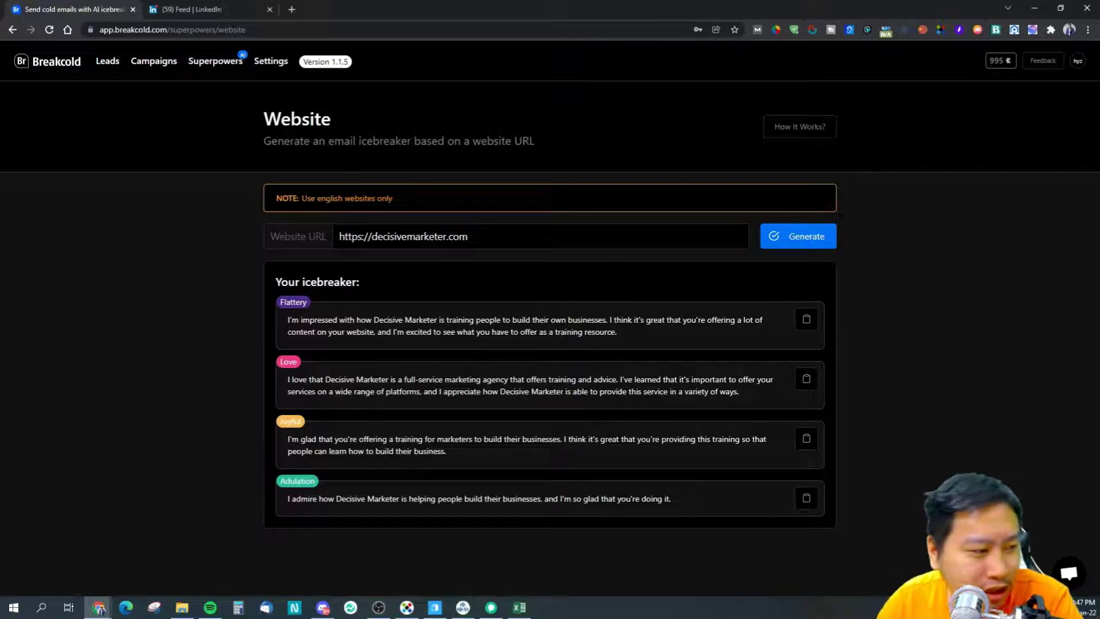
- Read the Flattery icebreaker and the other results, then bring the LinkedIn feed forward
triple_click(657, 335)
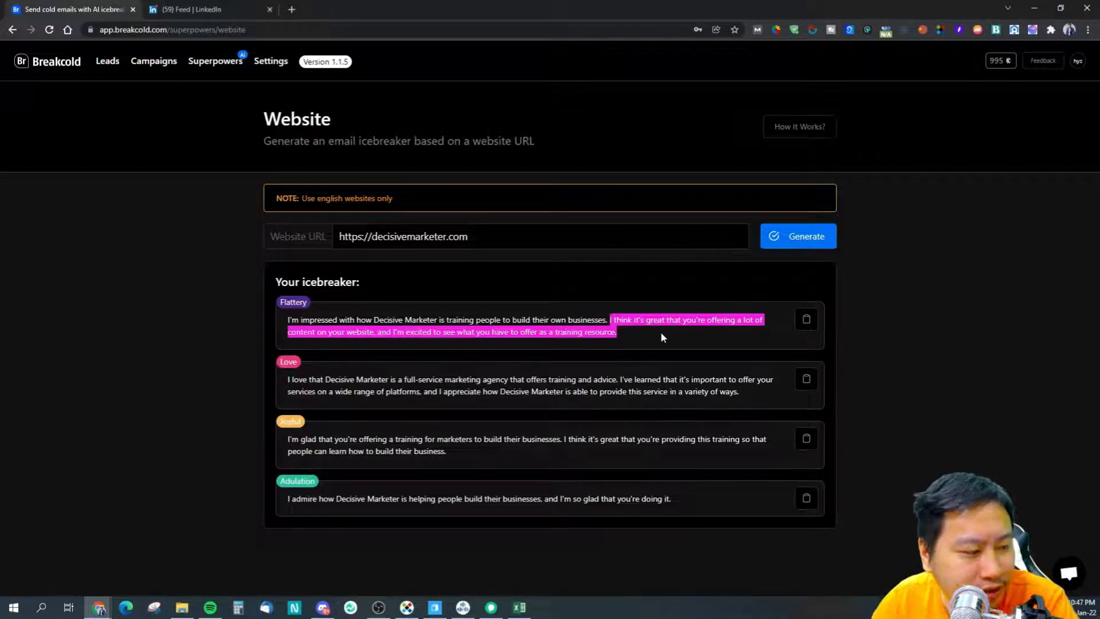
click(661, 332)
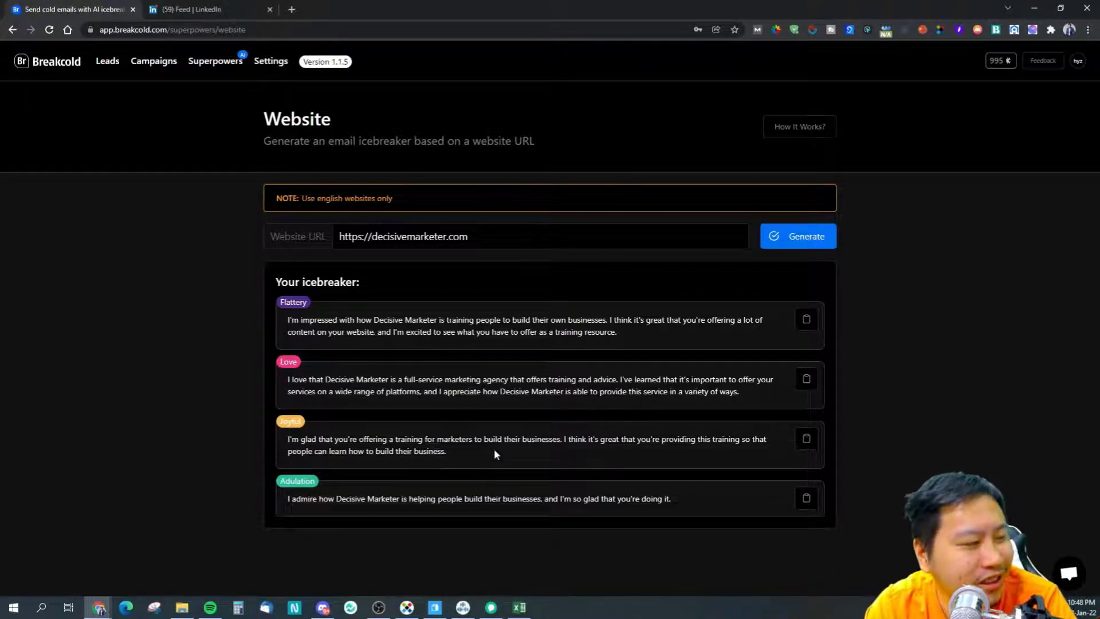
click(223, 6)
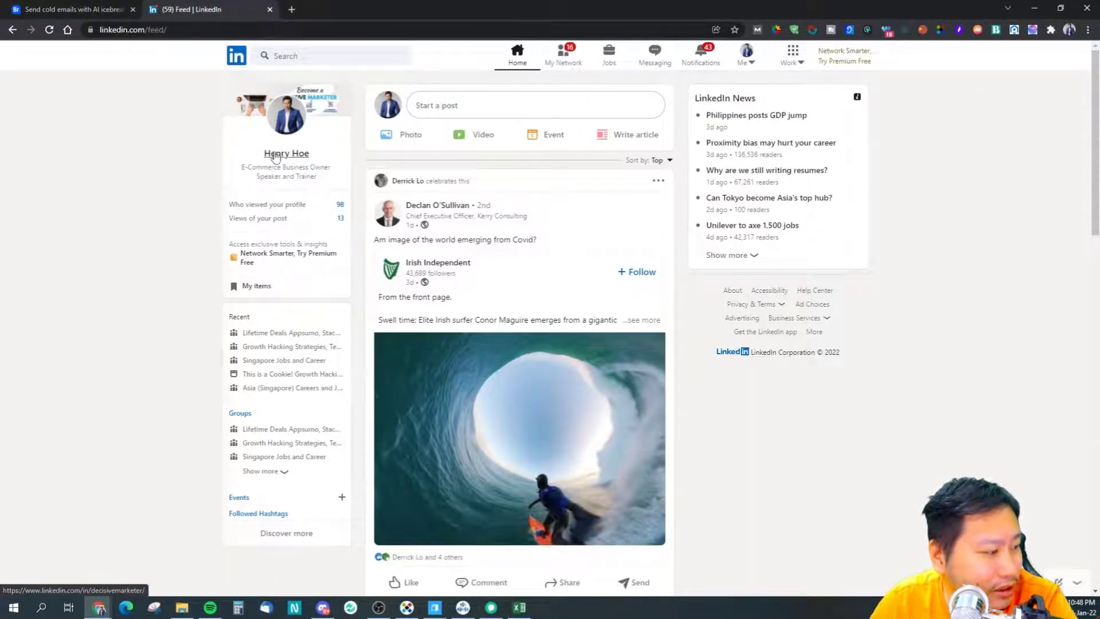
- Copy your own LinkedIn profile link and return to the Breakcold tab
right_click(275, 156)
click(314, 238)
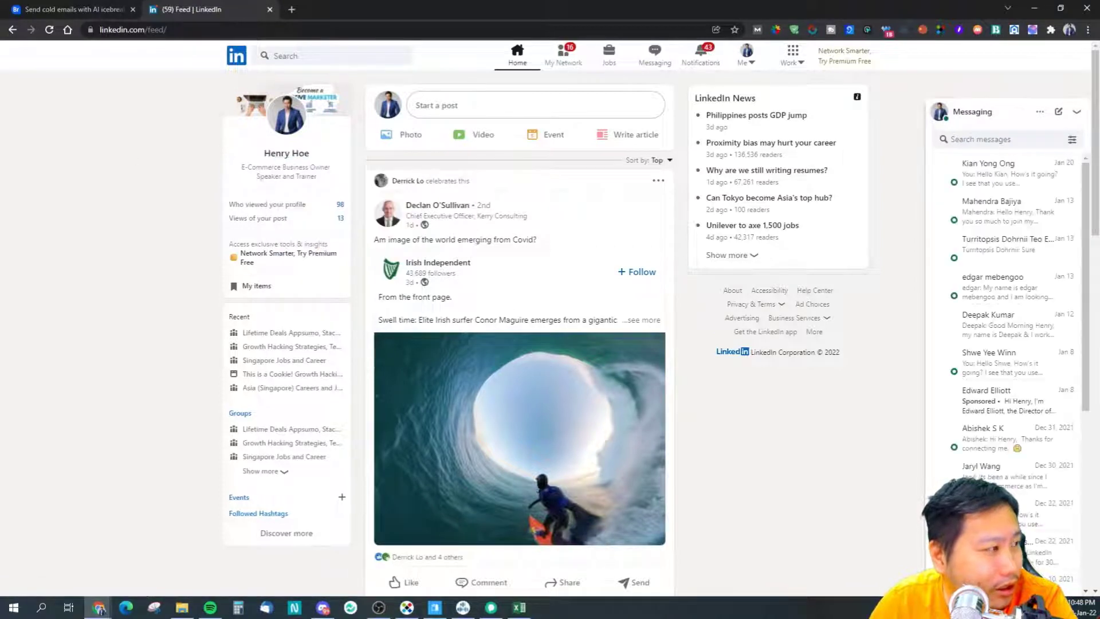
click(77, 9)
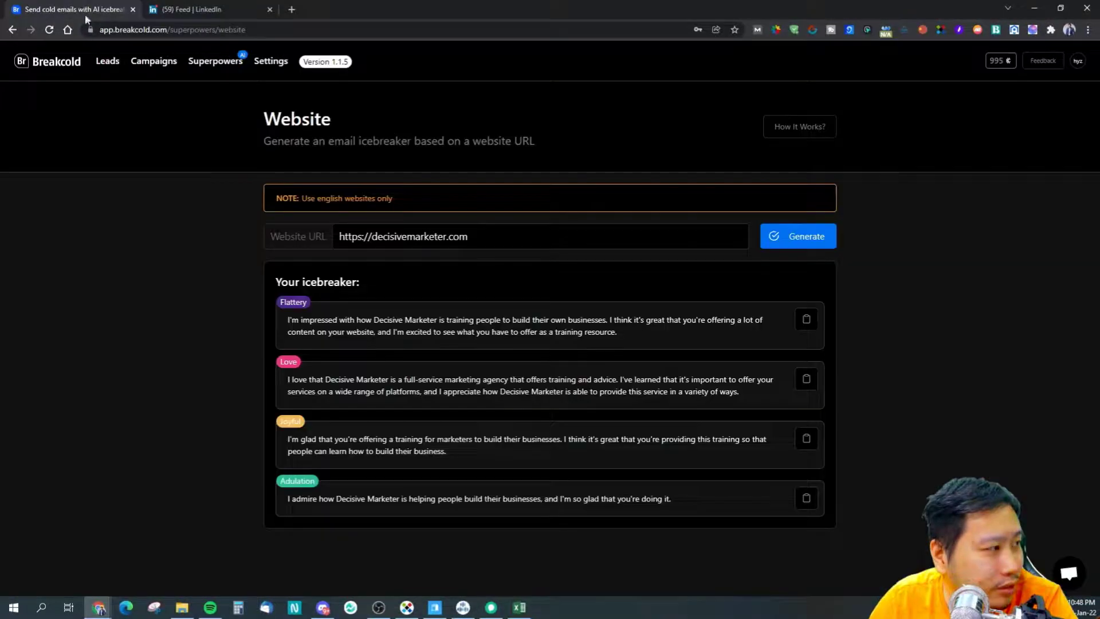
- Paste your LinkedIn profile URL into the Linkedin icebreaker tool, strip the ?lipi= tail, and generate
click(235, 65)
click(585, 250)
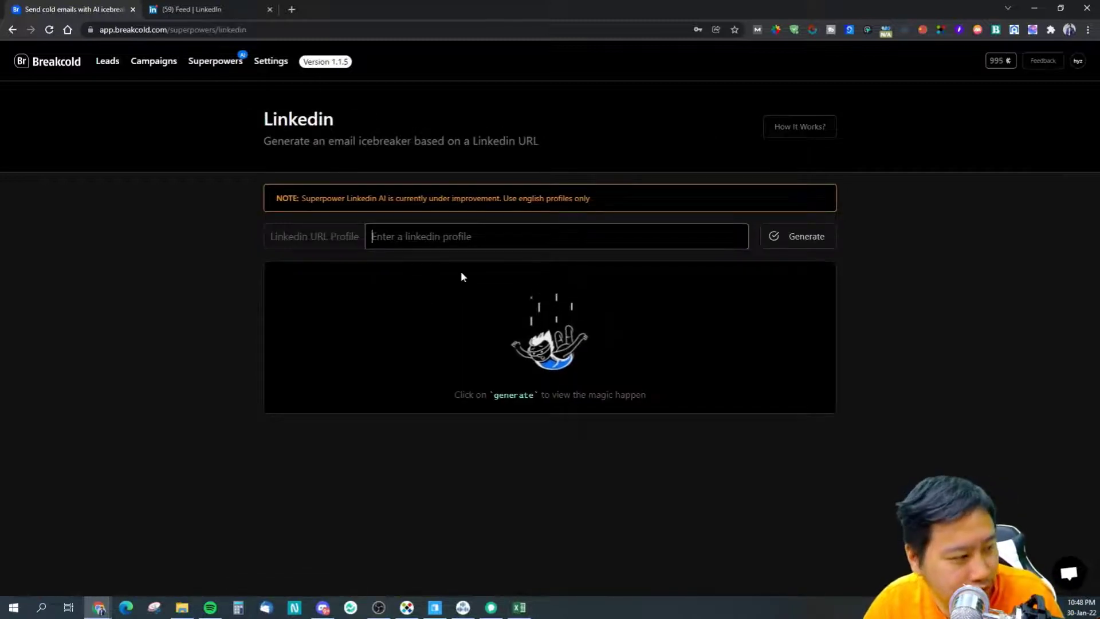
click(515, 236)
key(ctrl+v)
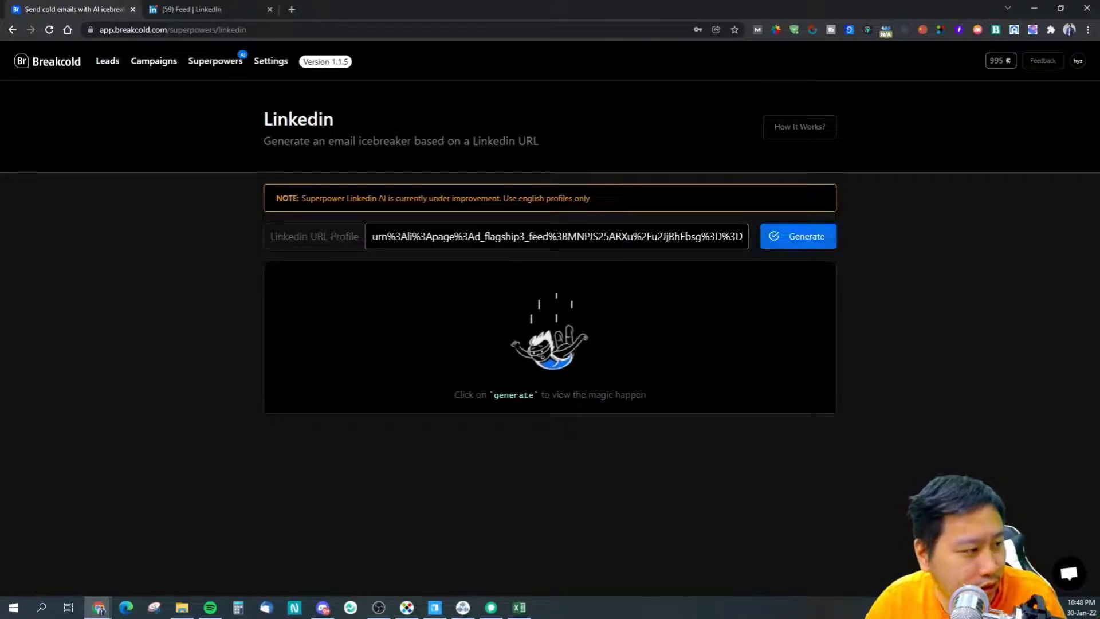
key(ctrl+a)
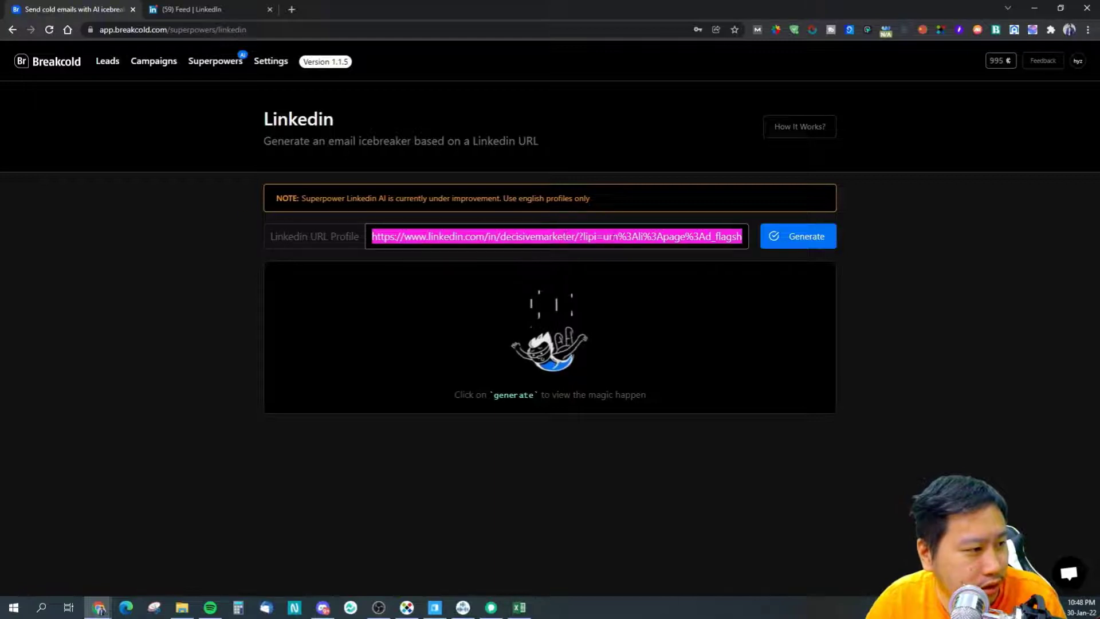
drag(566, 235, 922, 243)
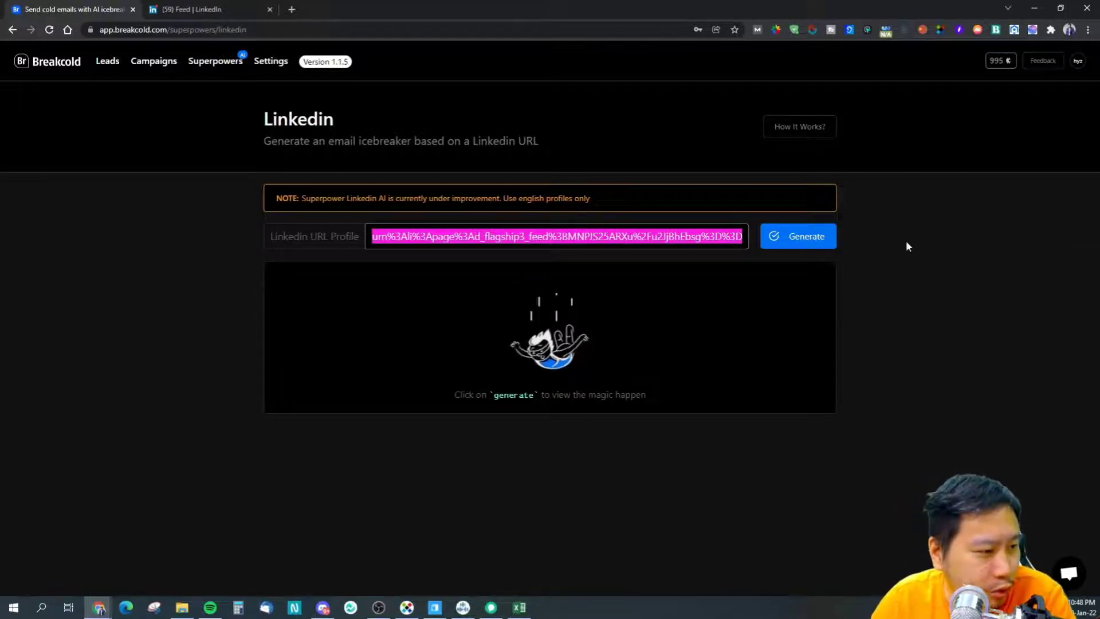
key(BackSpace)
click(830, 245)
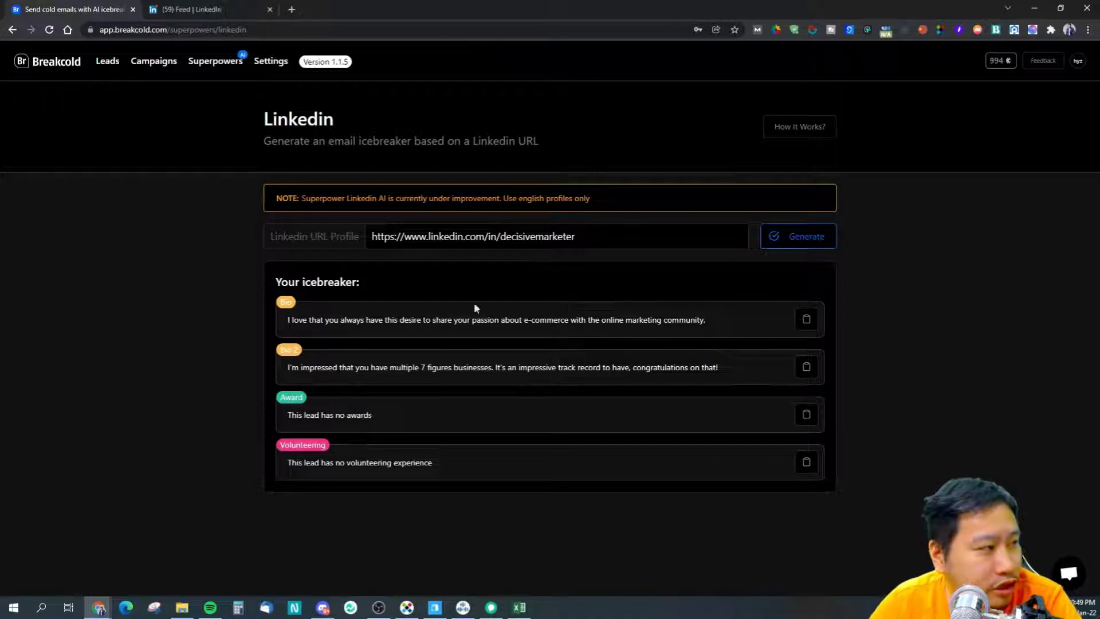
- Scroll the LinkedIn home feed down to the video posts and focus the address bar
click(200, 7)
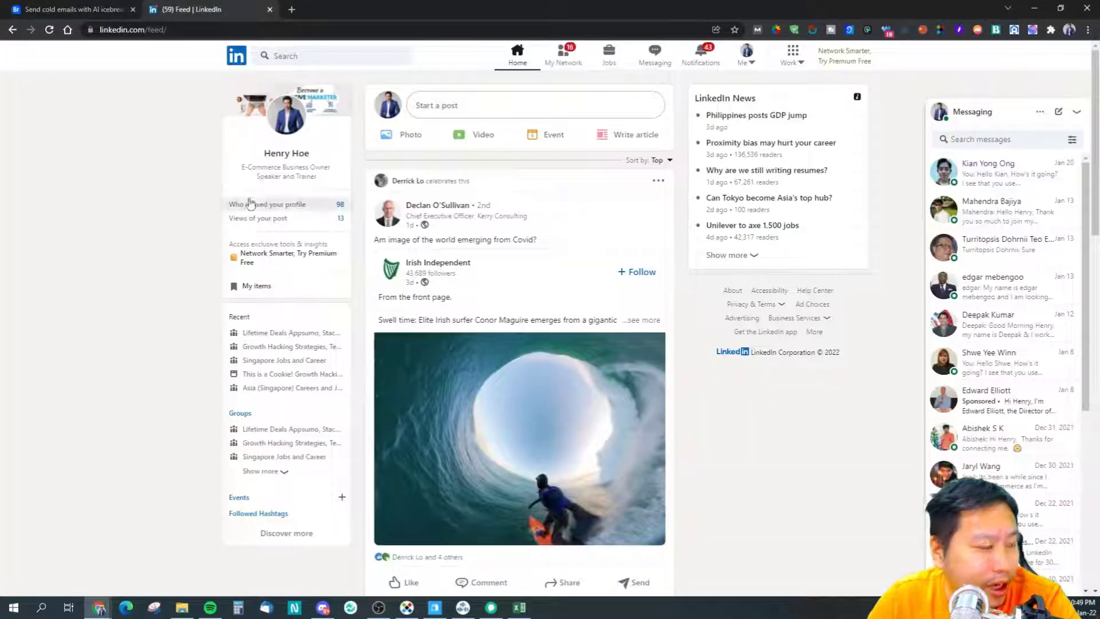
scroll(664, 423, down, 5)
scroll(658, 416, down, 5)
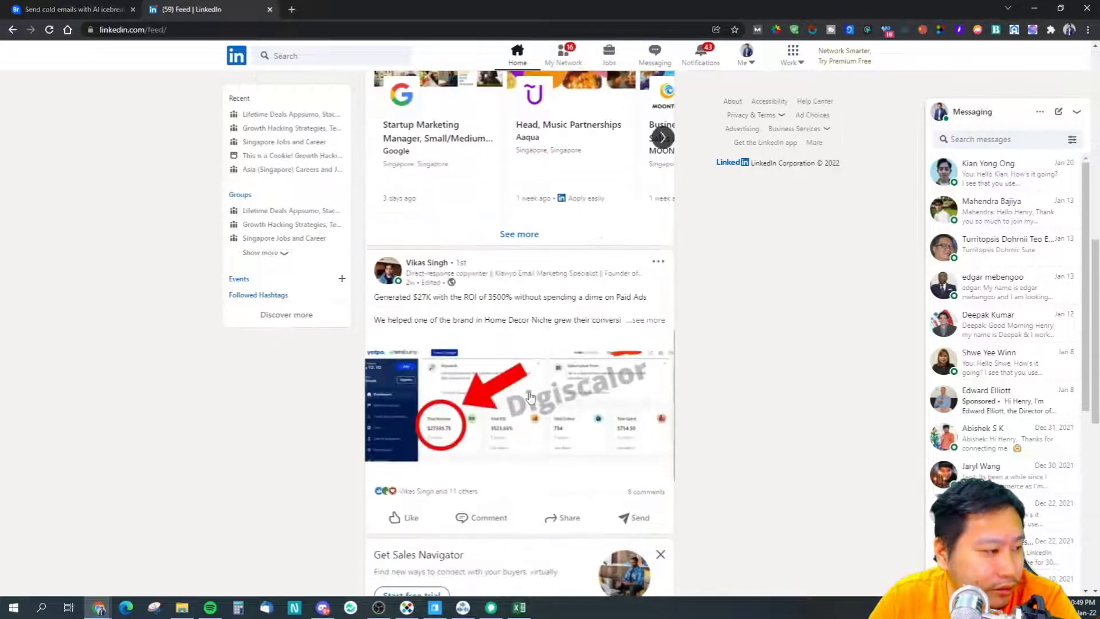
scroll(309, 356, down, 5)
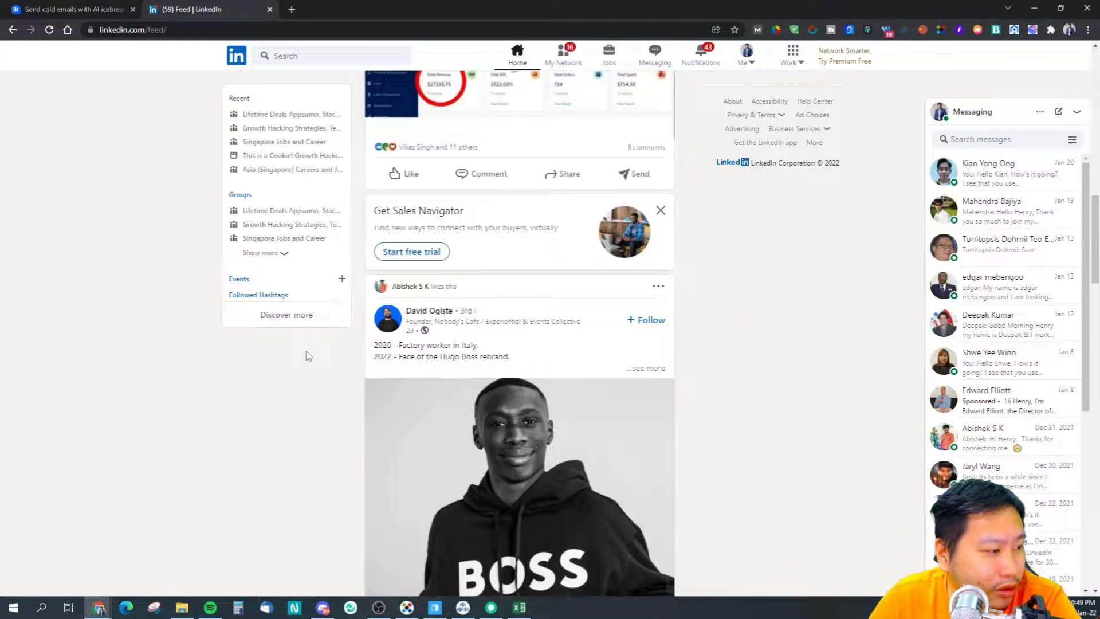
scroll(308, 355, down, 15)
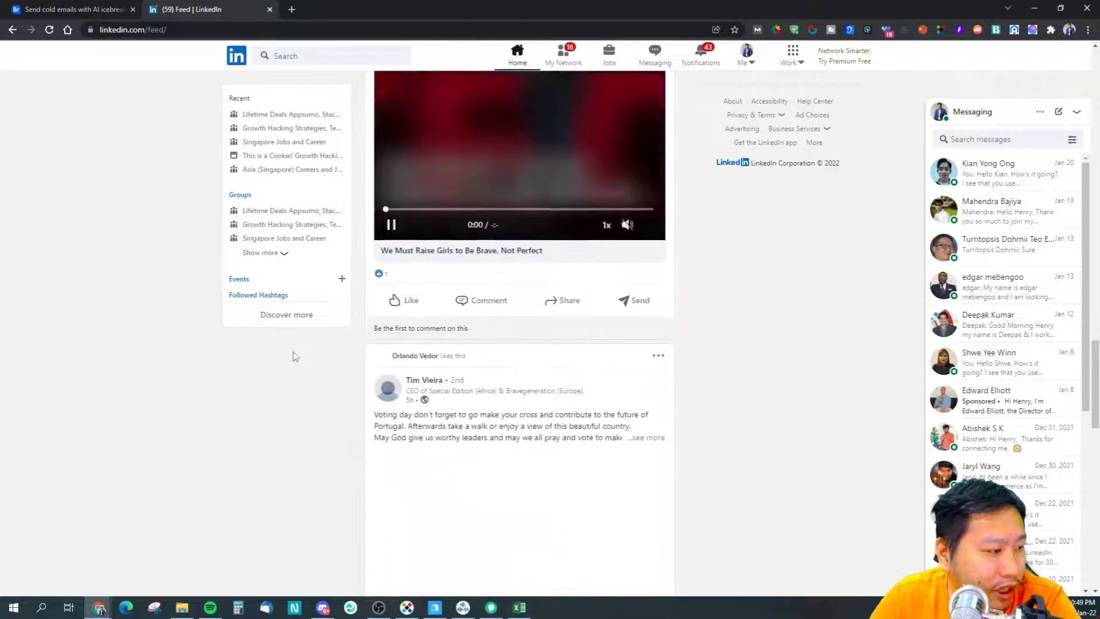
scroll(325, 358, up, 10)
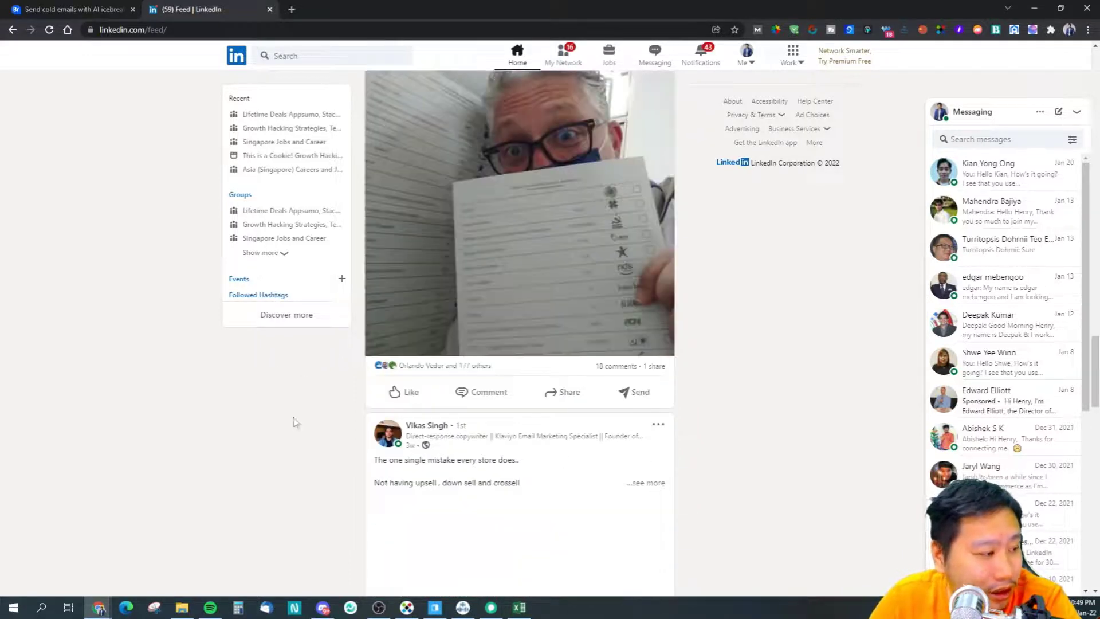
scroll(293, 401, down, 10)
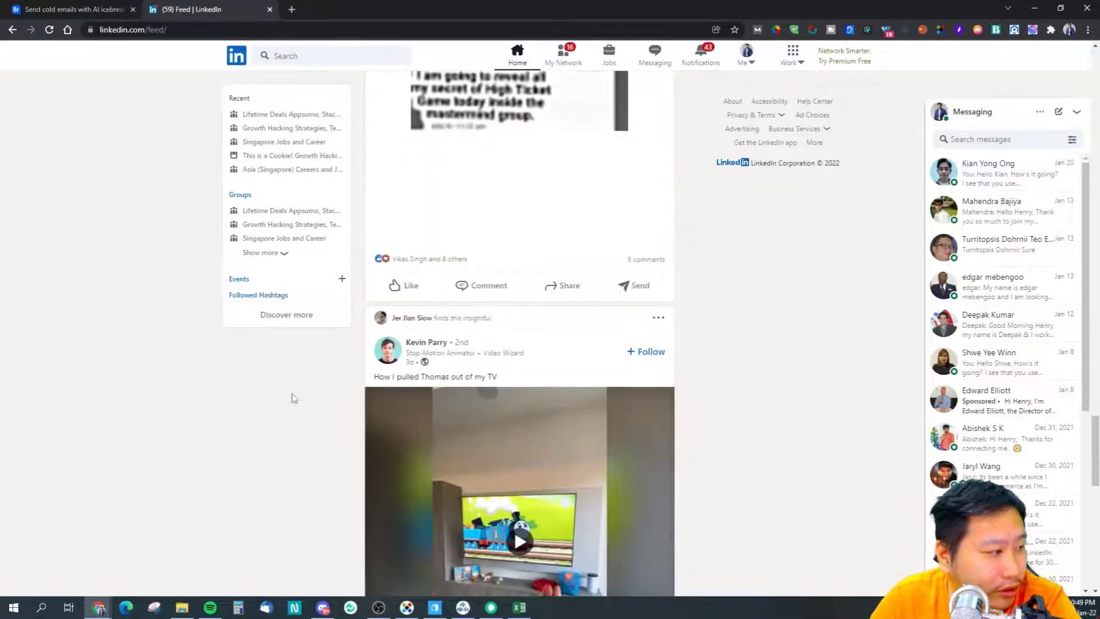
scroll(292, 398, up, 10)
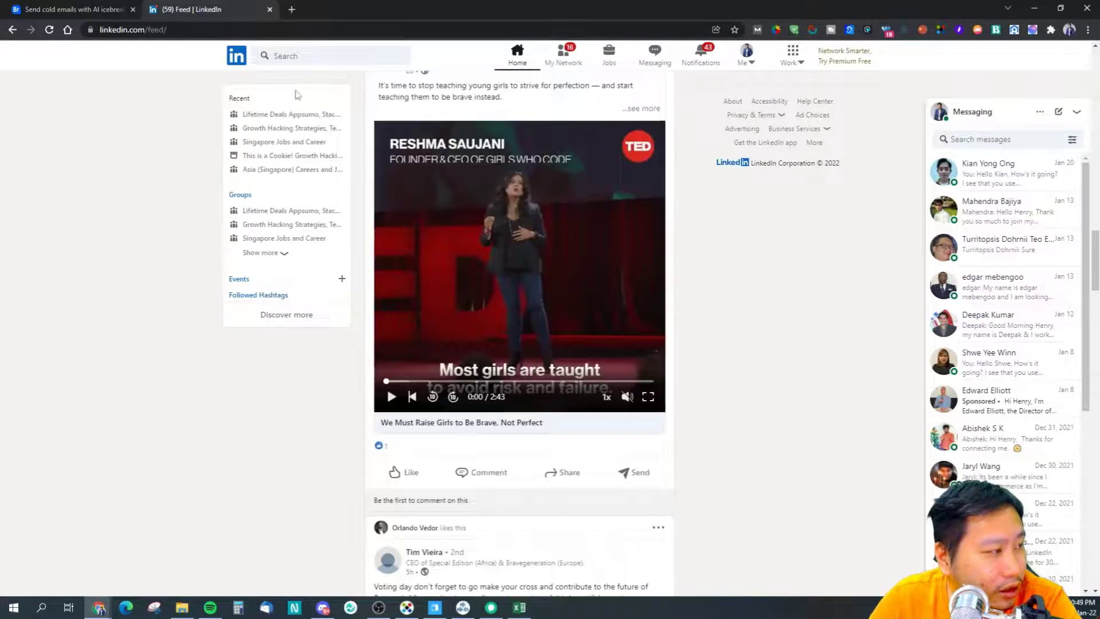
scroll(562, 377, down, 4)
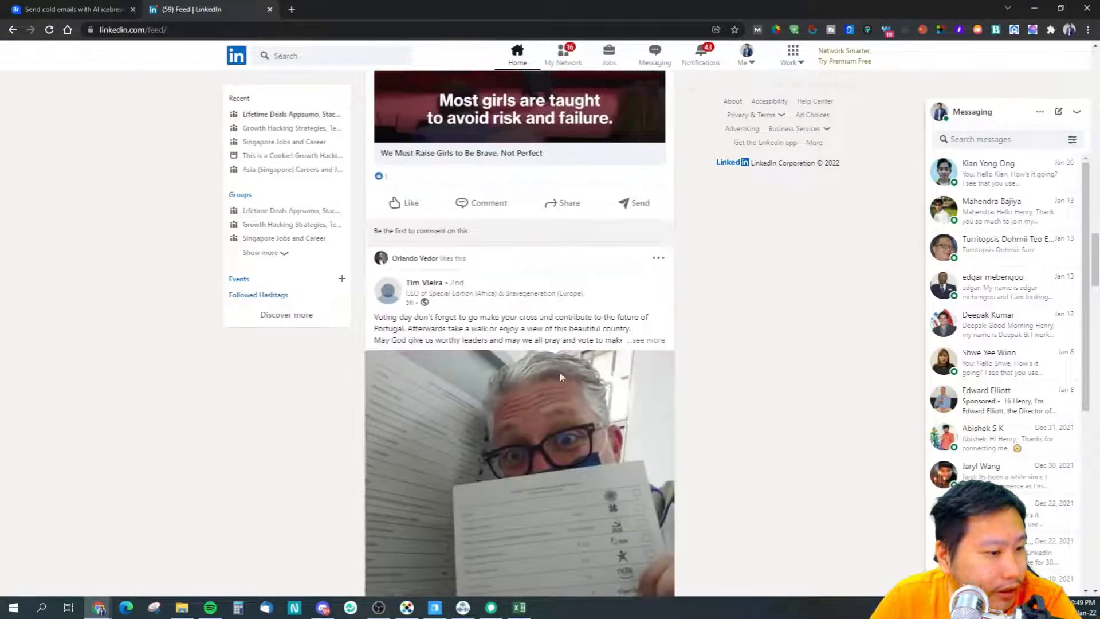
scroll(561, 376, down, 20)
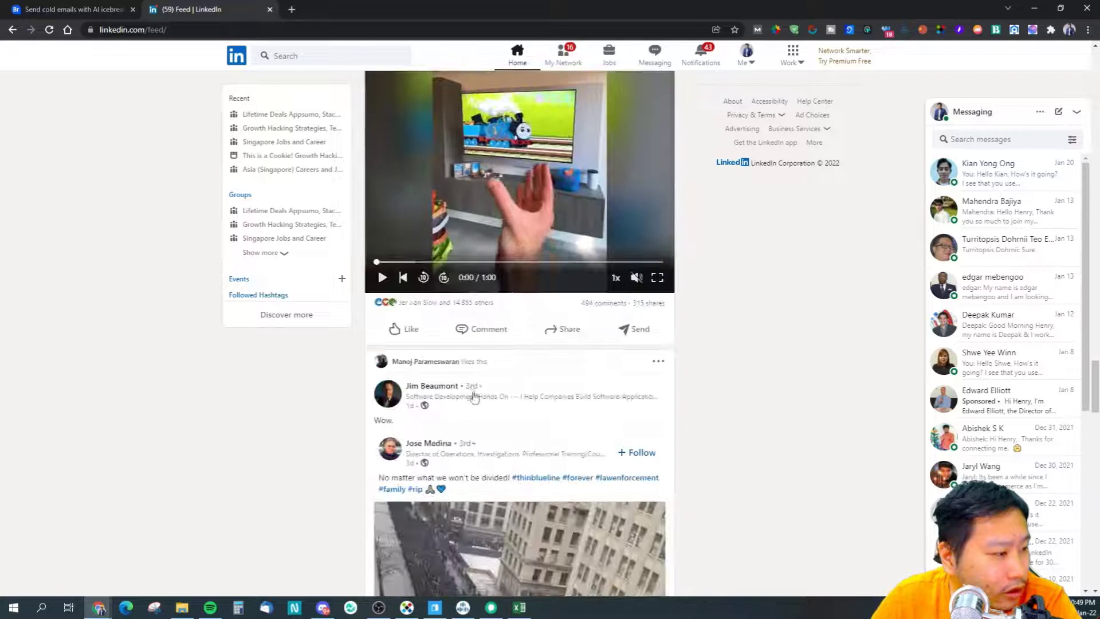
scroll(474, 396, down, 6)
key(ctrl+l)
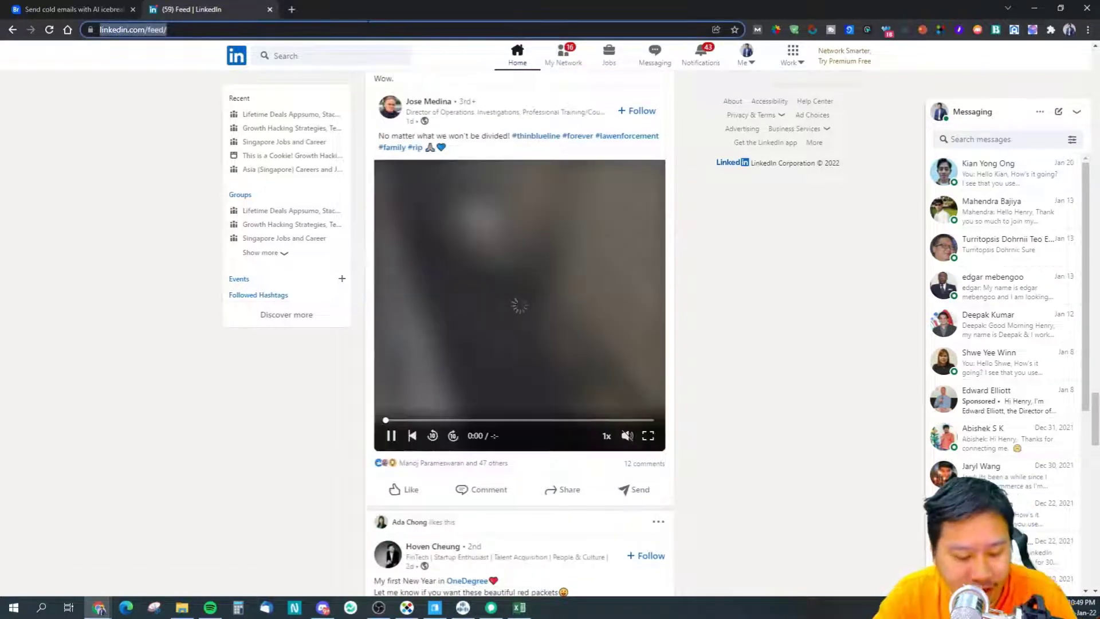
- Search Google for 'famous people on linkedin' and scroll to the influencers list
text(famous people on)
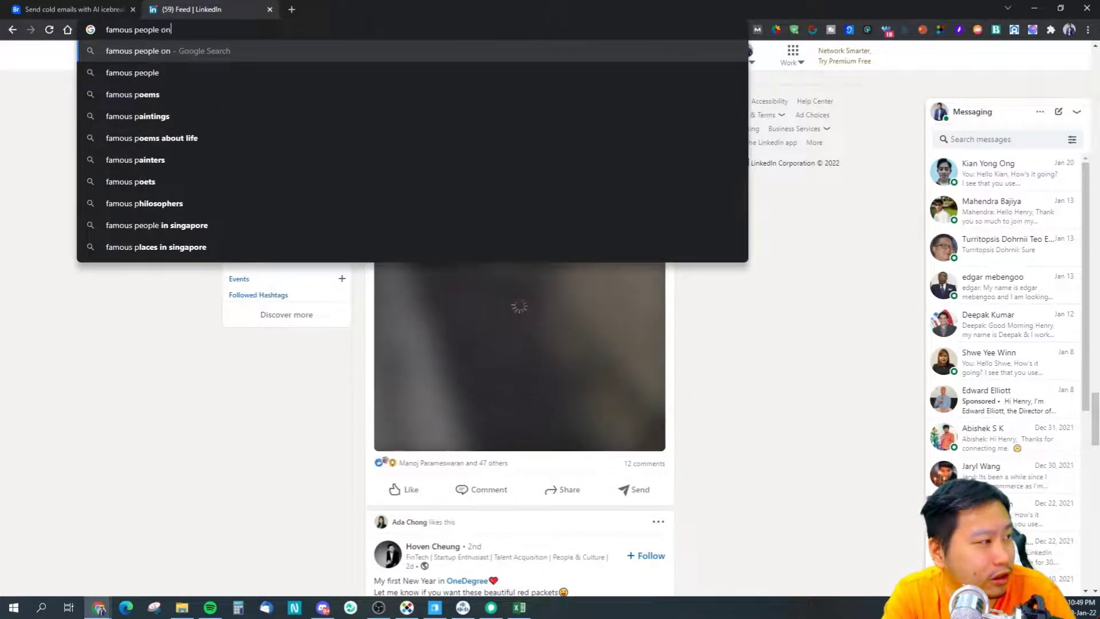
text( linkedin)
key(Return)
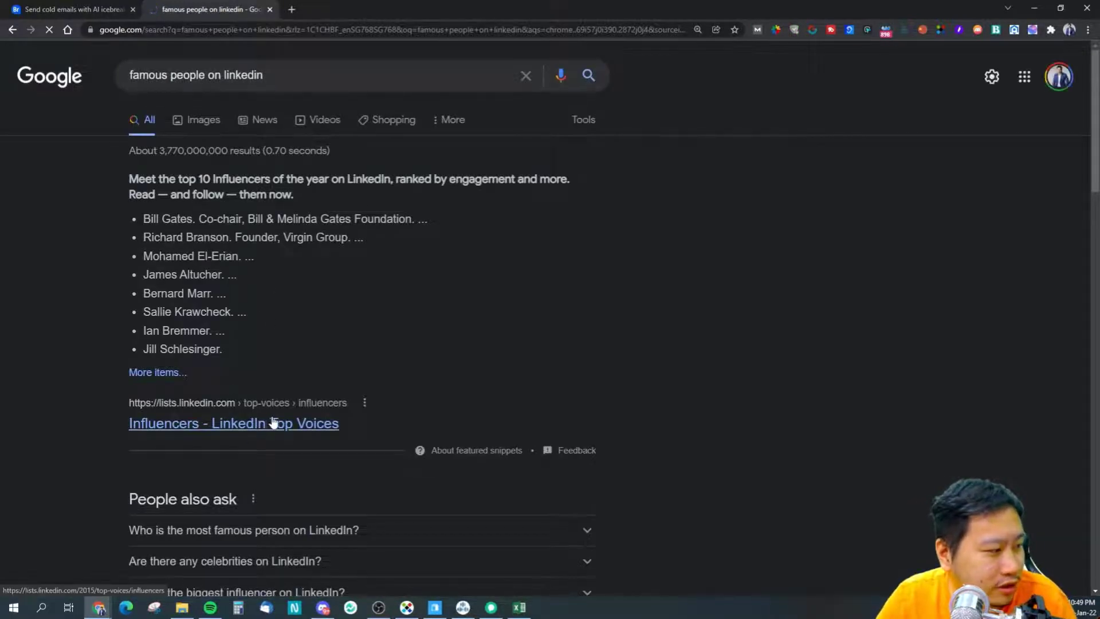
scroll(273, 422, down, 2)
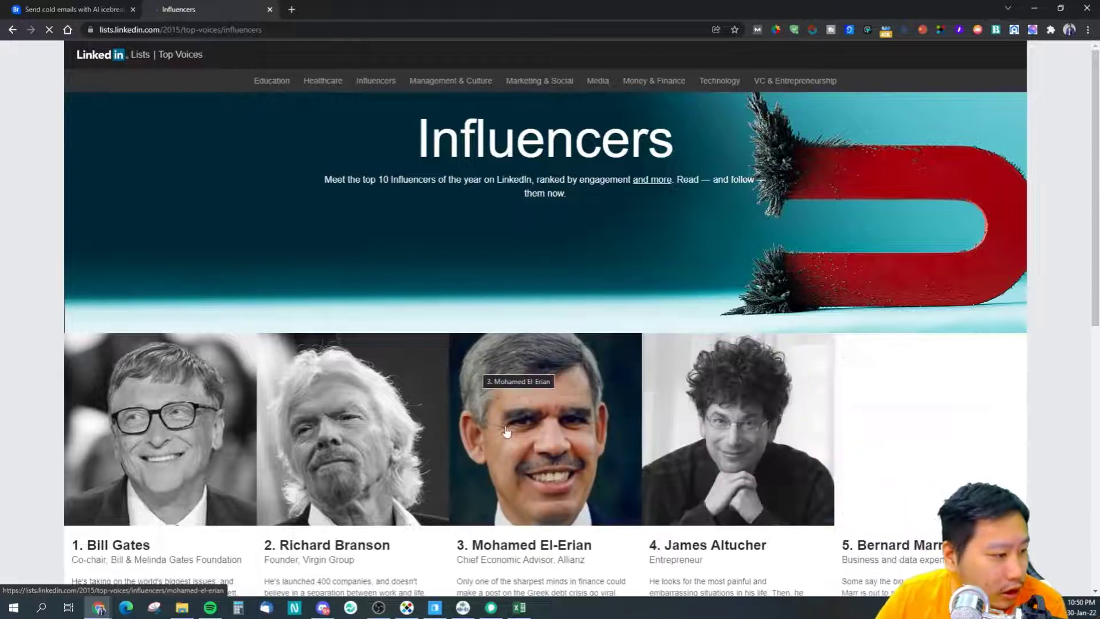
scroll(494, 384, down, 3)
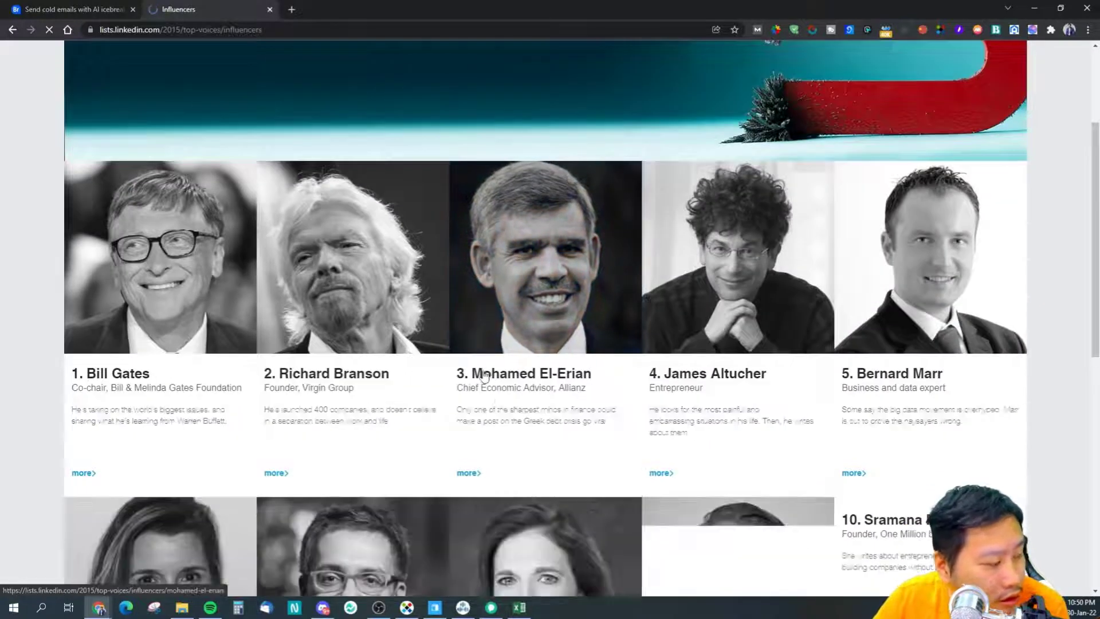
- Try the LinkedIn links in the #1 and #5 influencers' write-ups, which lead to broken pages
click(150, 362)
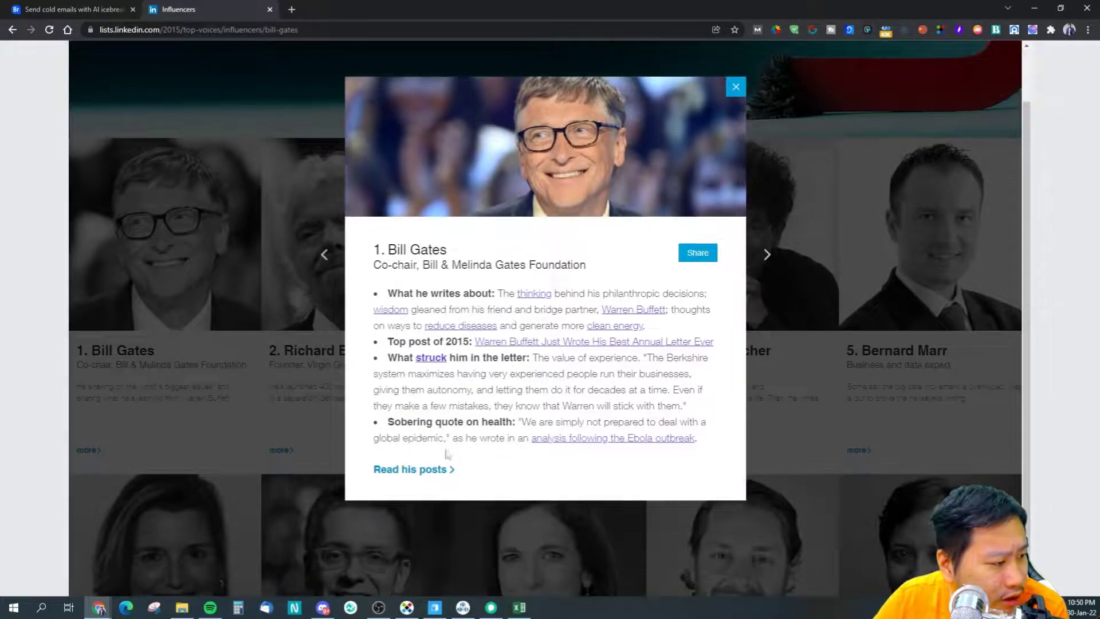
click(433, 471)
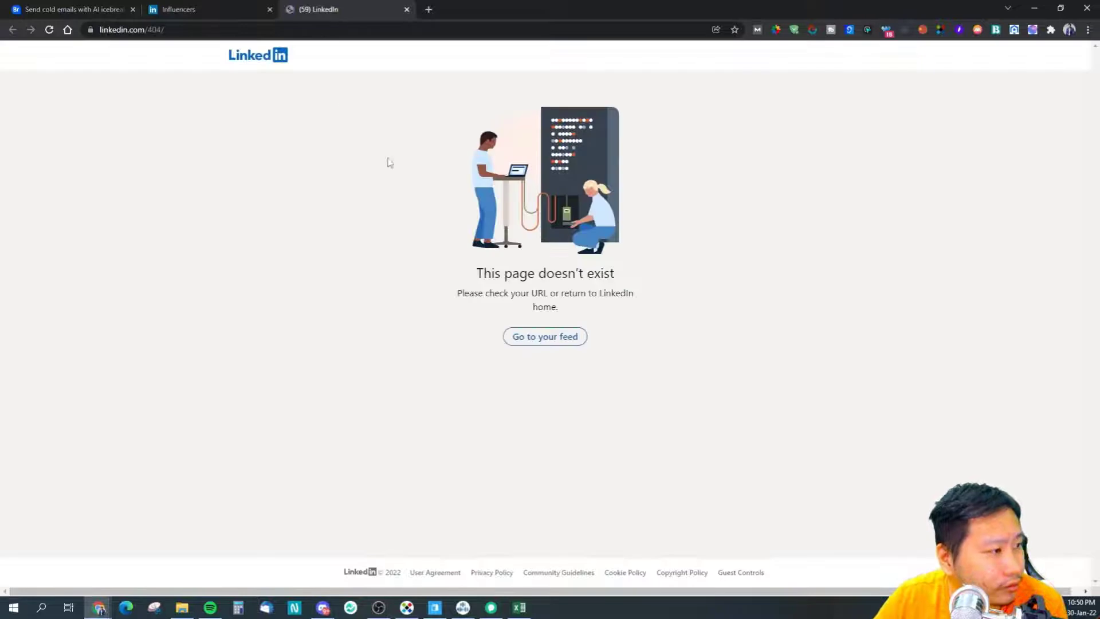
click(407, 10)
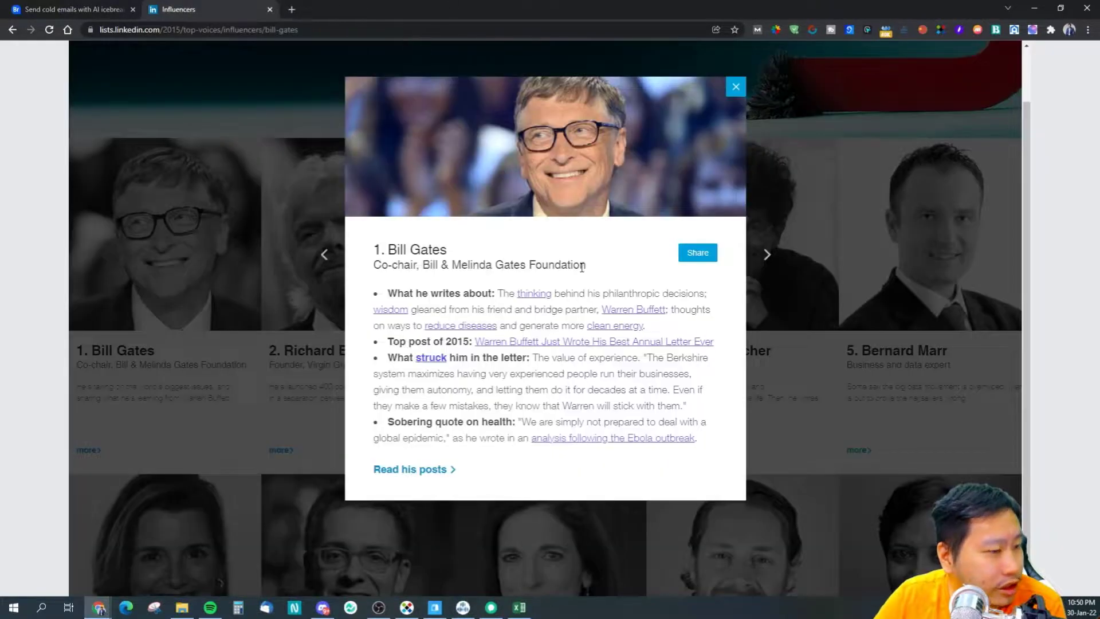
click(960, 267)
click(848, 426)
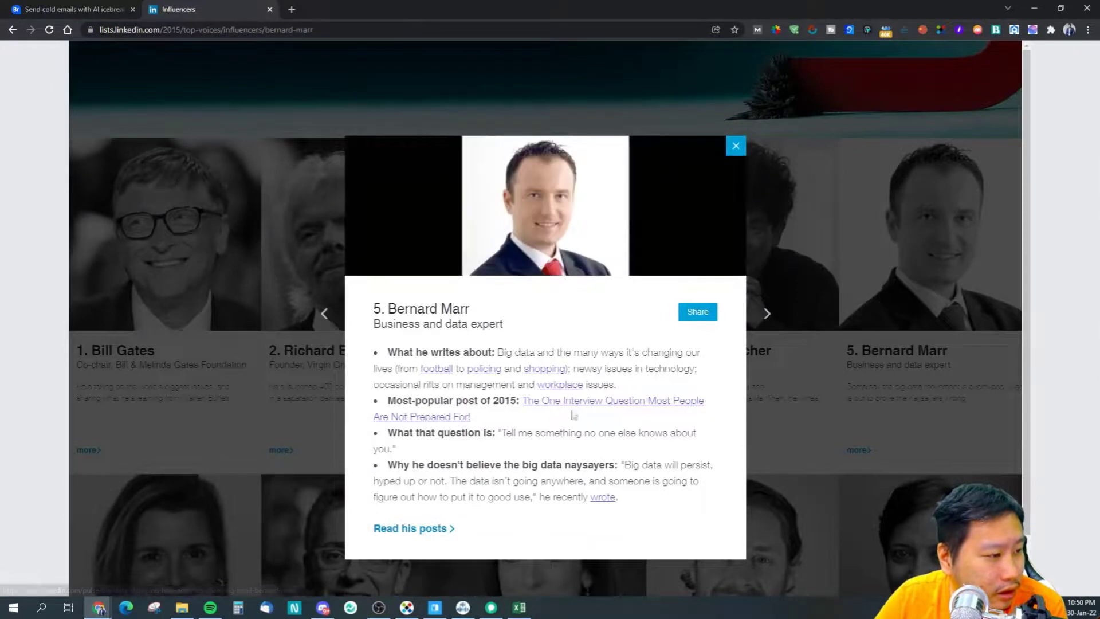
click(421, 528)
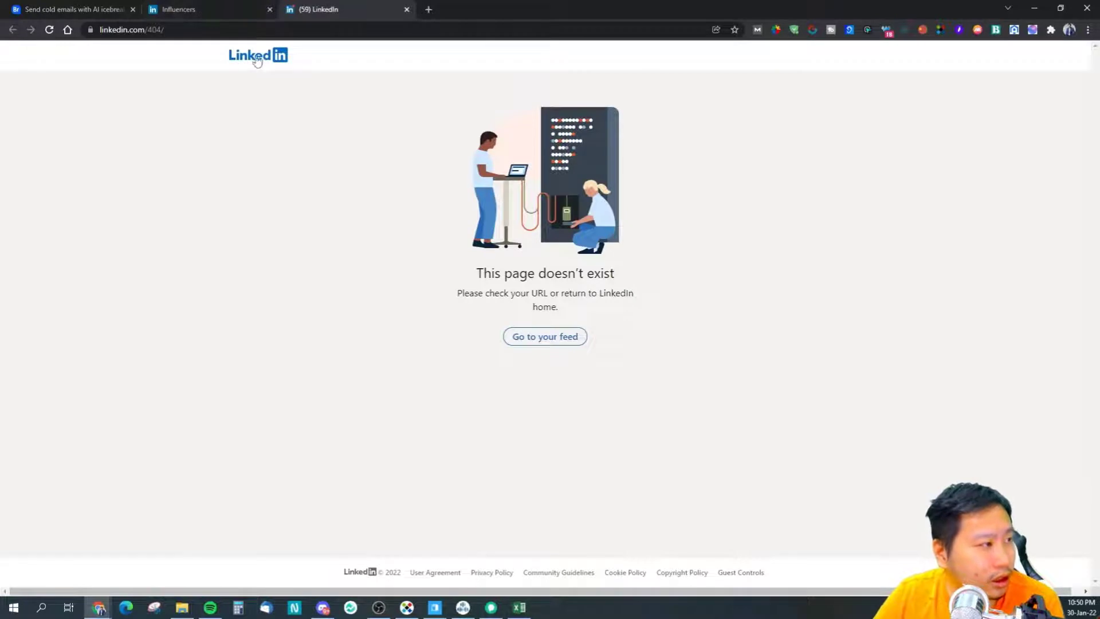
click(257, 62)
click(210, 8)
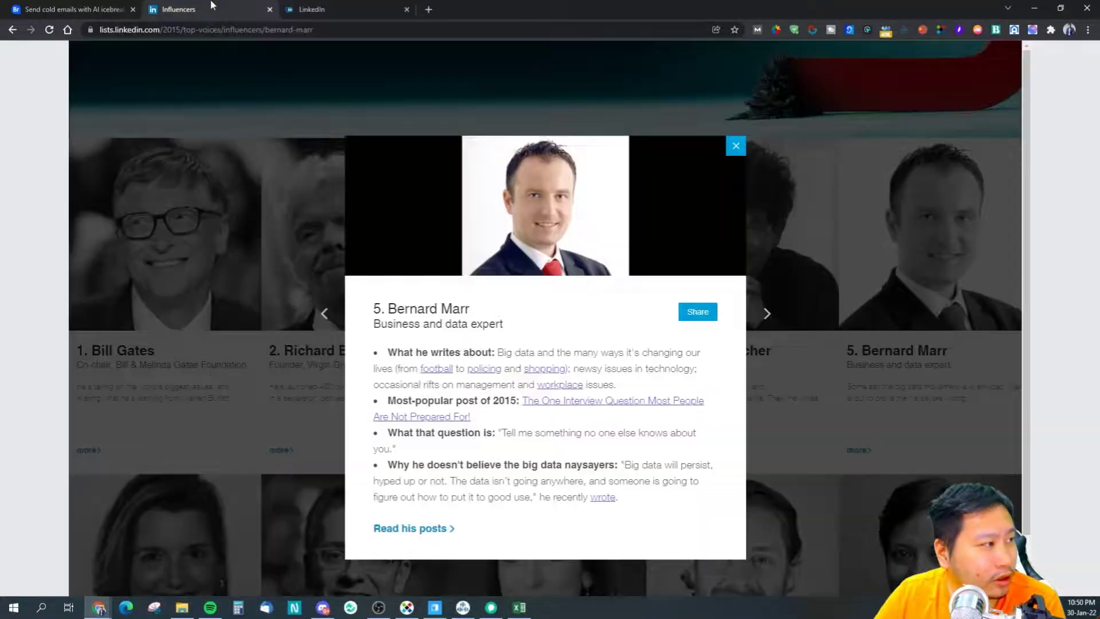
click(355, 9)
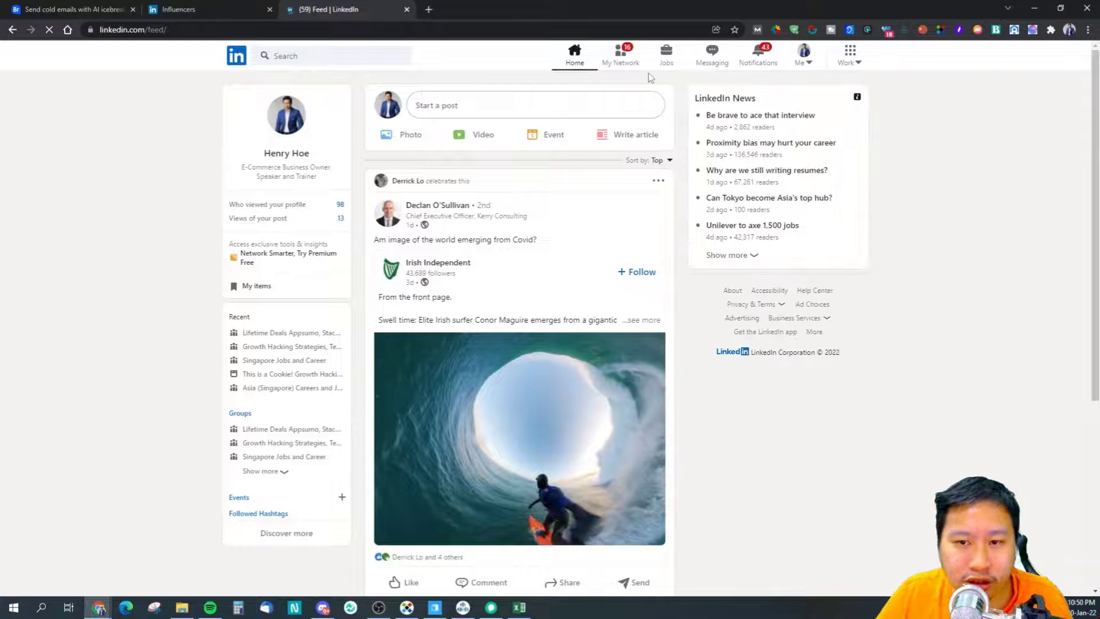
- Search LinkedIn for the #1 influencer by name, open his profile and select its URL
click(380, 54)
text(bill gates)
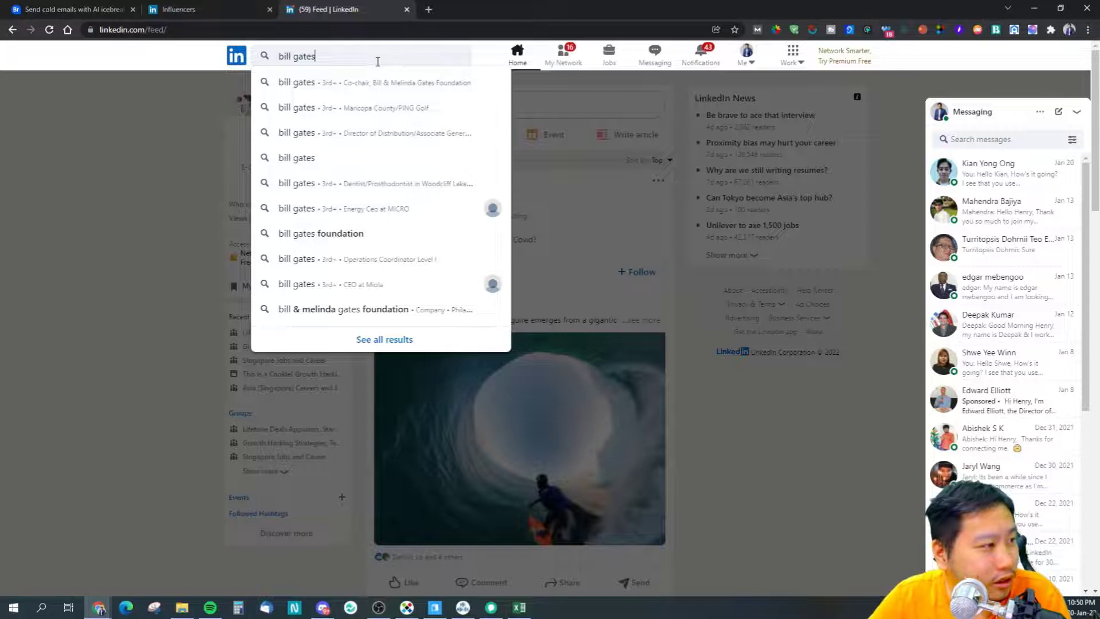
click(385, 82)
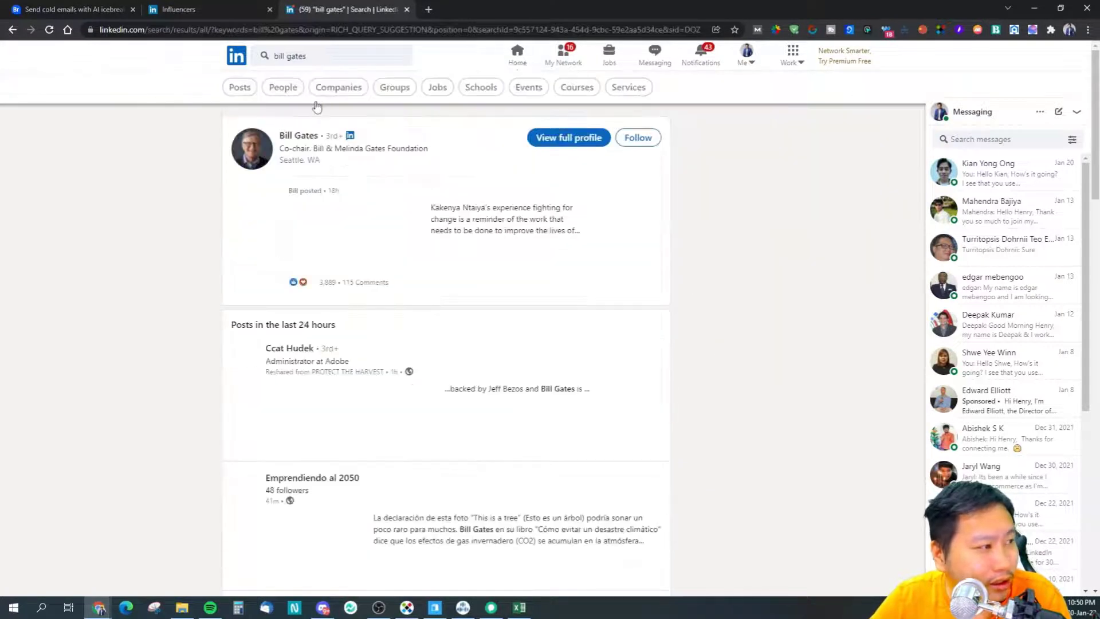
click(305, 140)
click(178, 31)
key(ctrl+c)
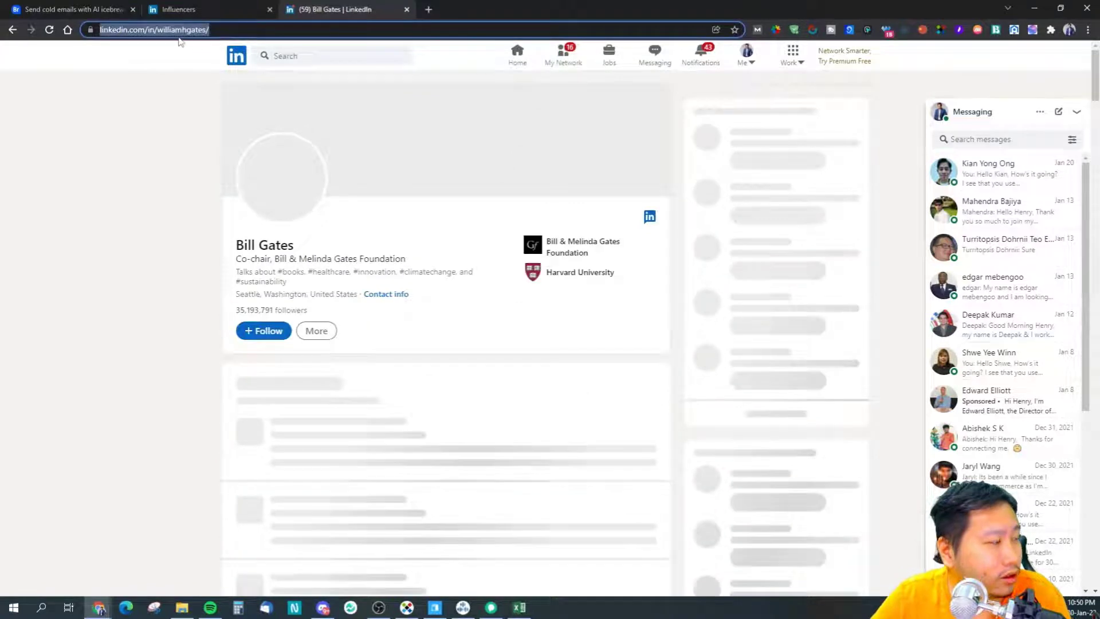
click(80, 9)
- Replace the profile URL with the influencer's copied address and generate new icebreakers
triple_click(484, 236)
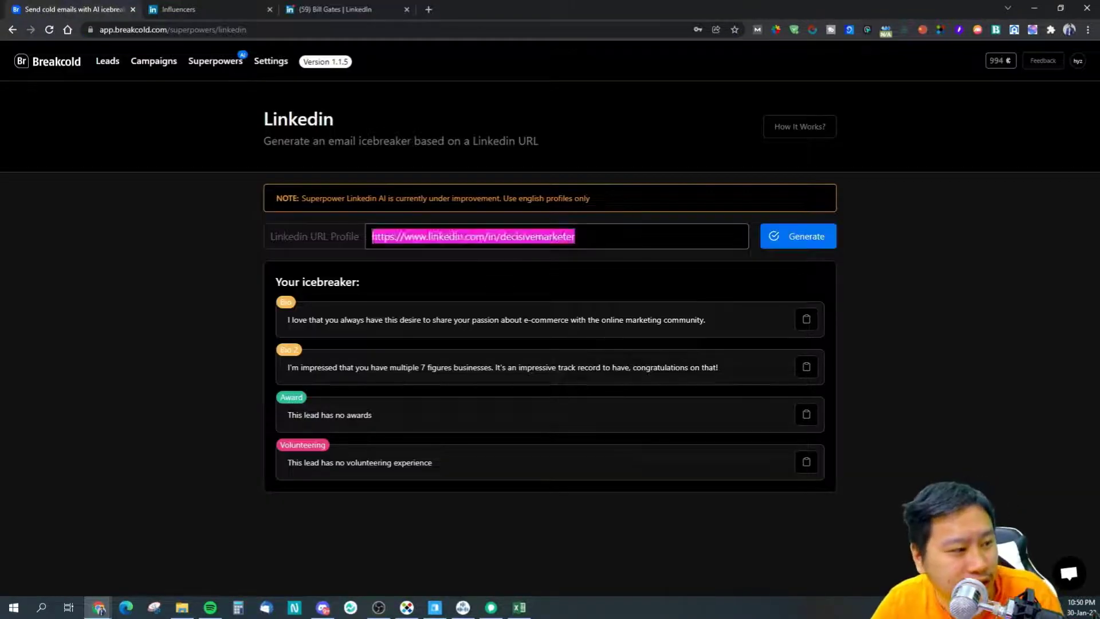
key(ctrl+v)
click(798, 240)
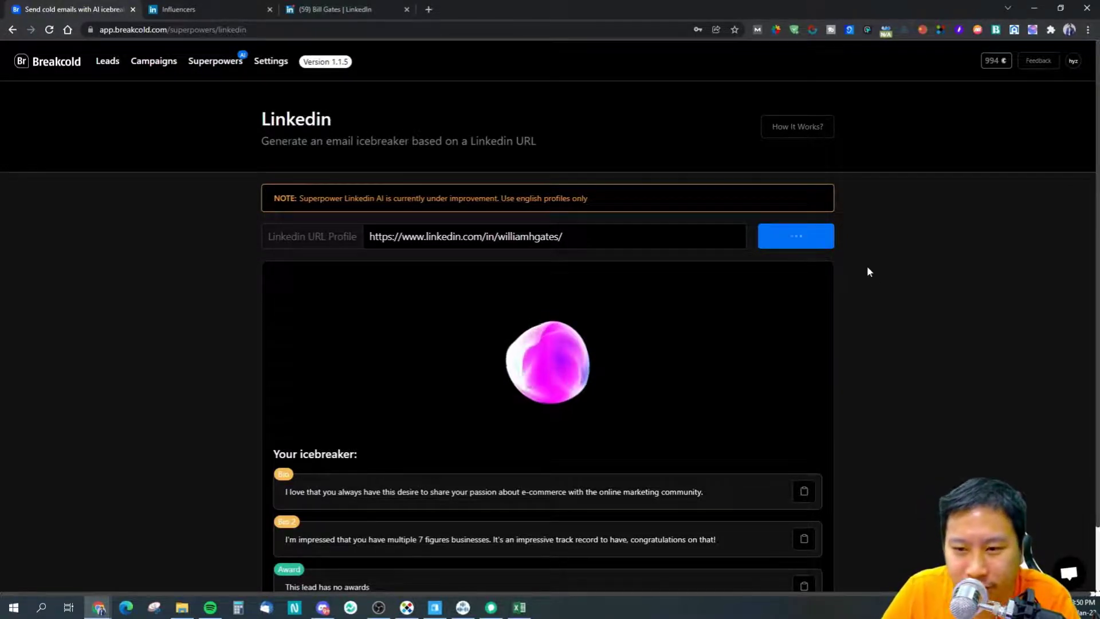
scroll(871, 304, down, 1)
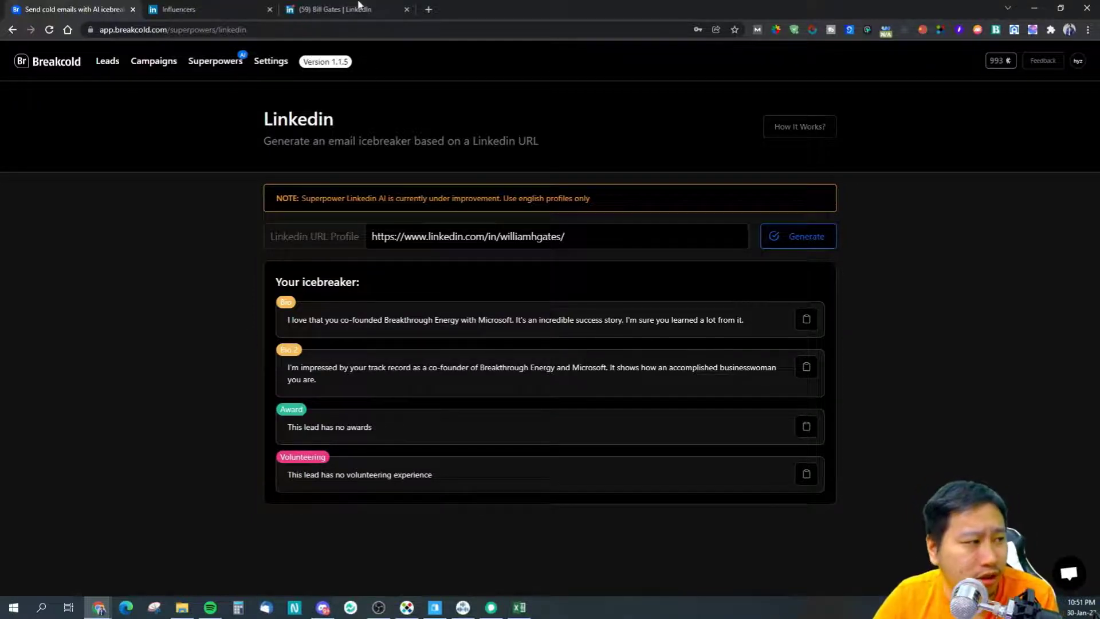
- Close the influencers list tab and glance at the new icebreakers in Breakcold
click(359, 7)
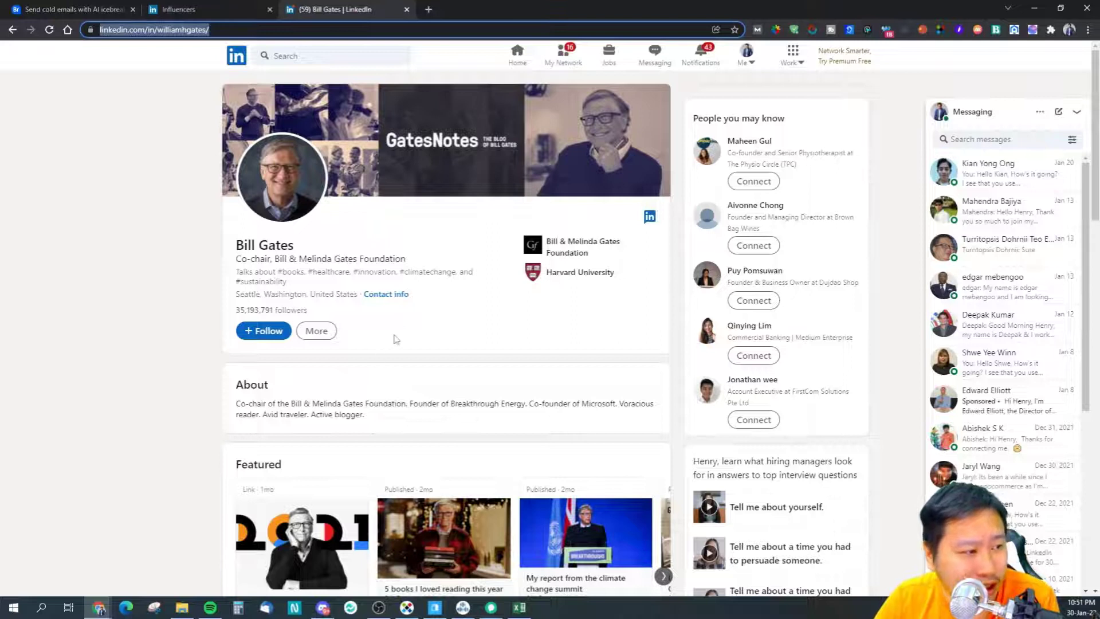
click(177, 10)
click(280, 14)
click(191, 10)
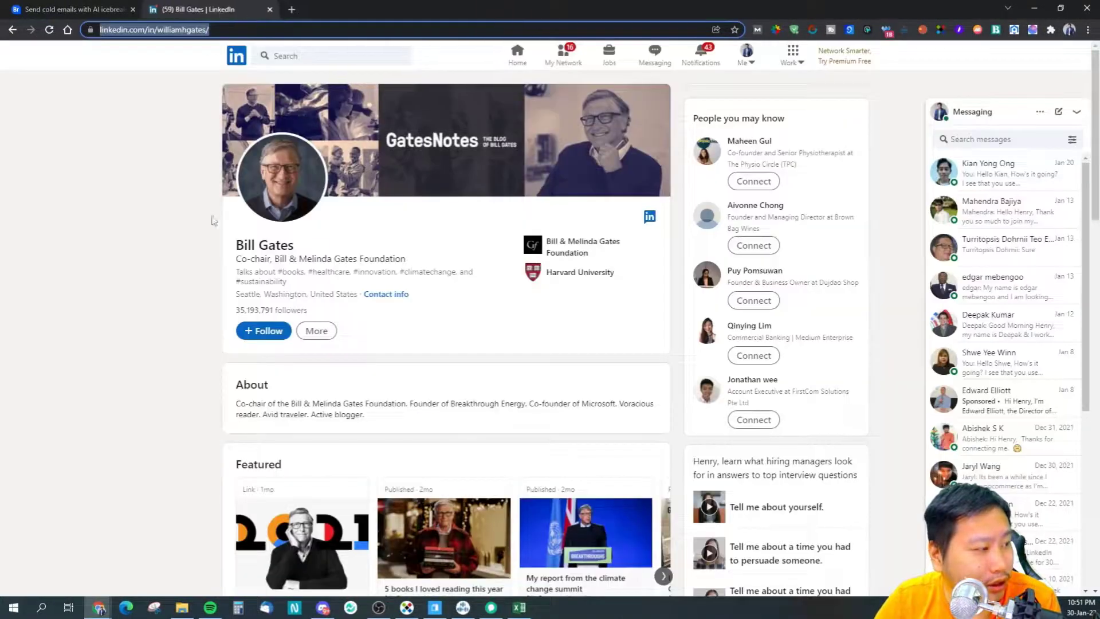
scroll(323, 284, down, 4)
scroll(171, 229, up, 4)
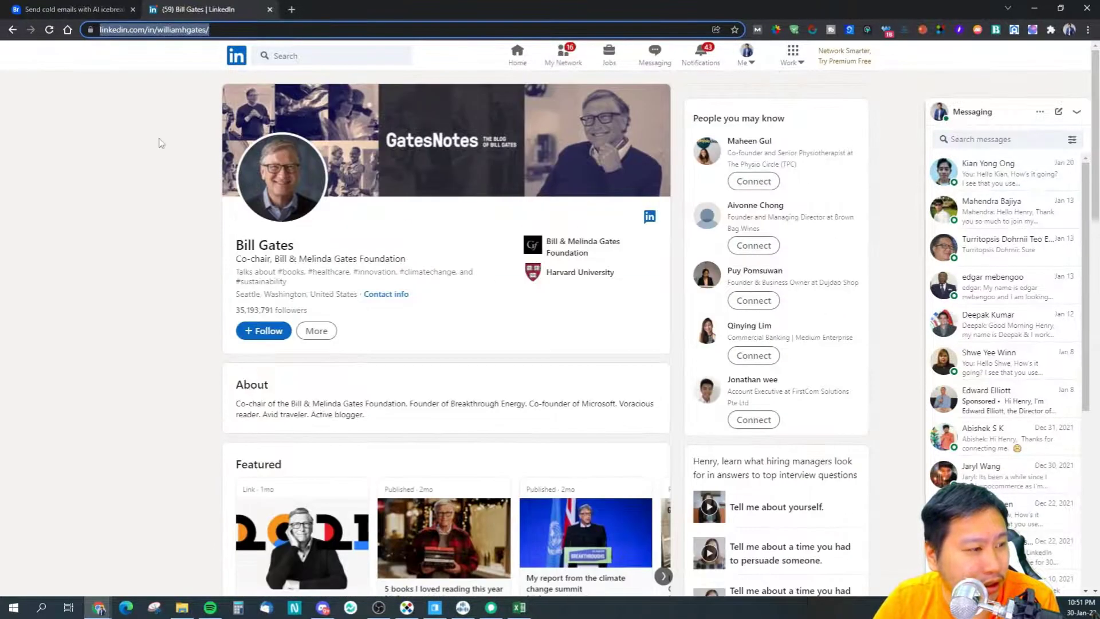
click(298, 56)
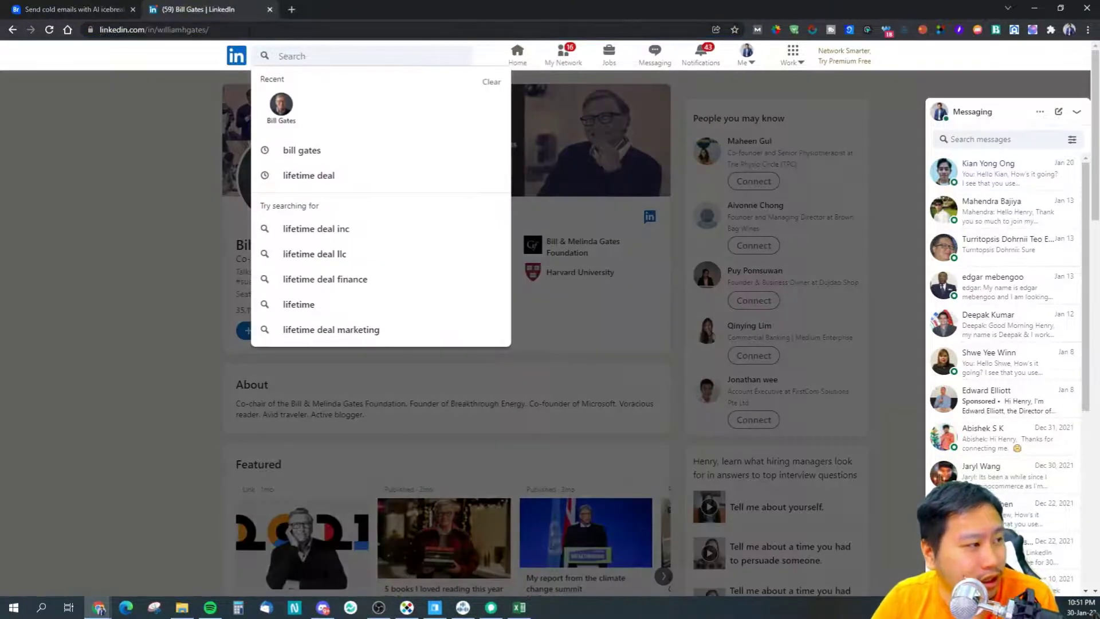
click(77, 10)
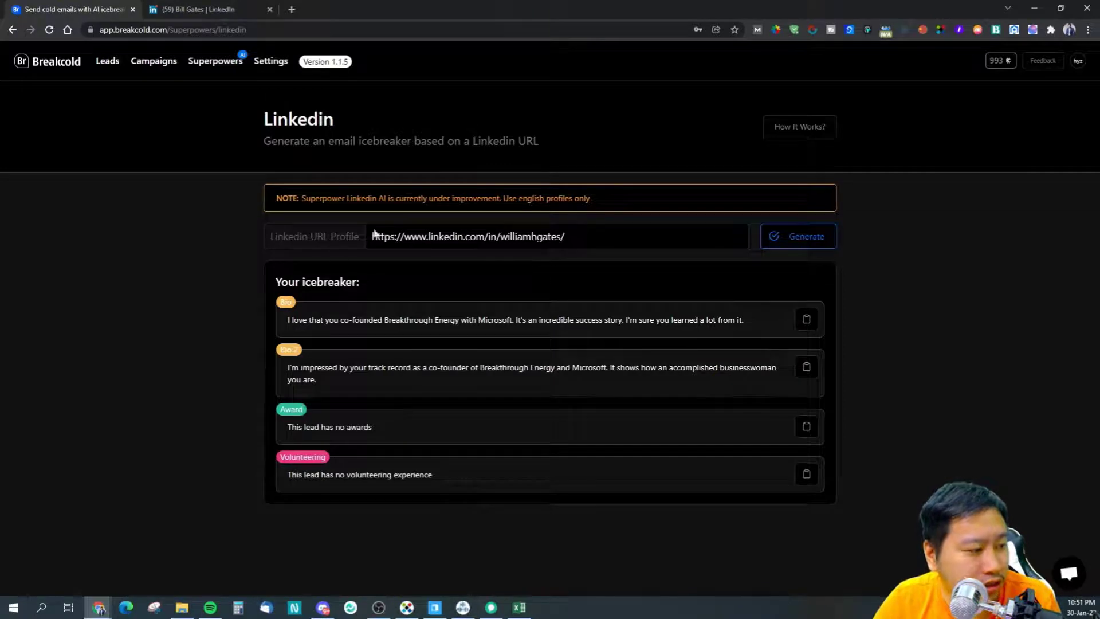
click(251, 7)
scroll(427, 272, down, 5)
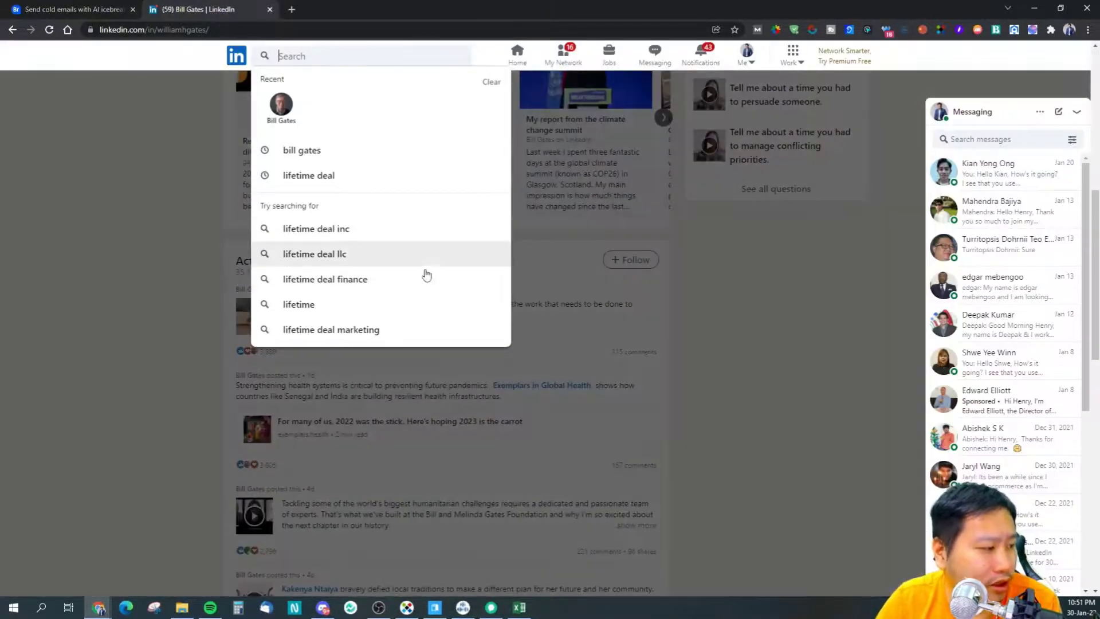
click(619, 411)
scroll(687, 378, down, 12)
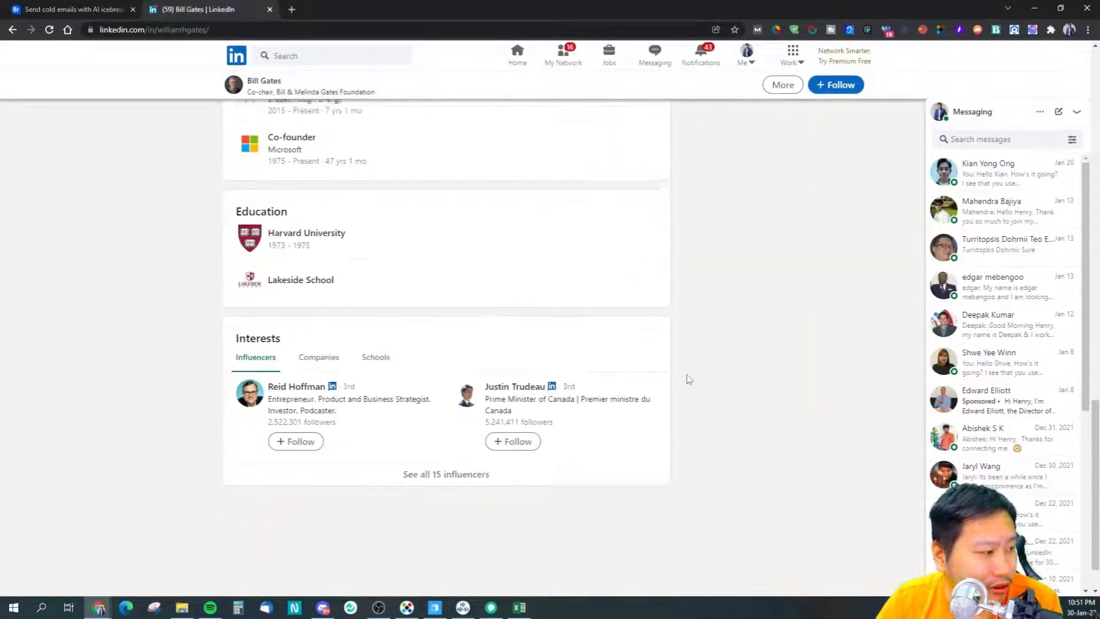
scroll(683, 385, up, 4)
scroll(683, 386, down, 3)
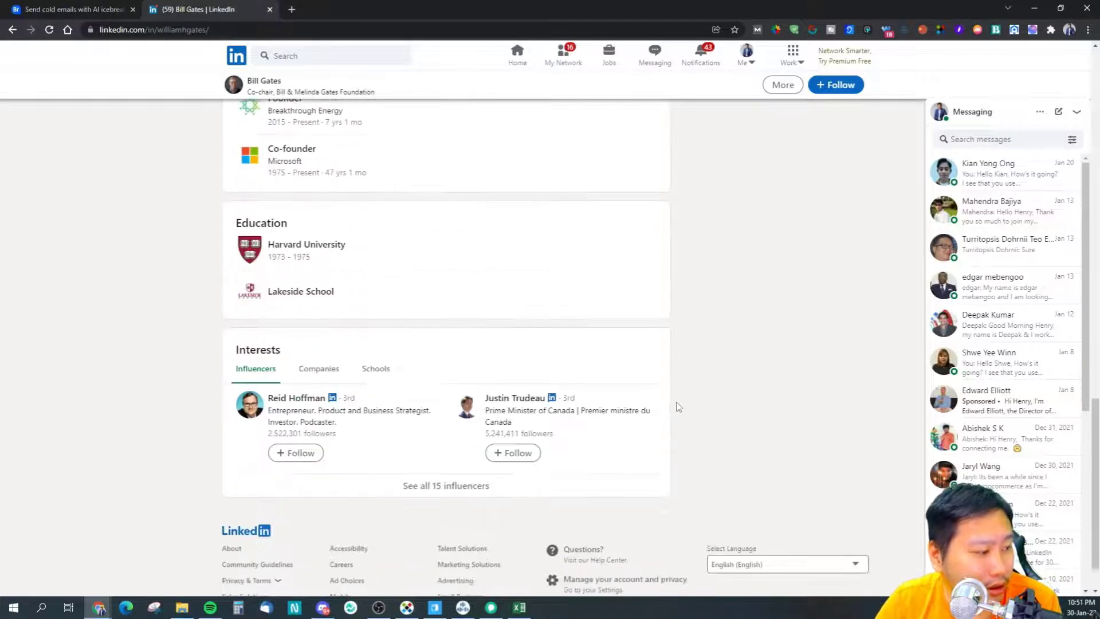
click(532, 399)
key(ctrl+l)
key(ctrl+c)
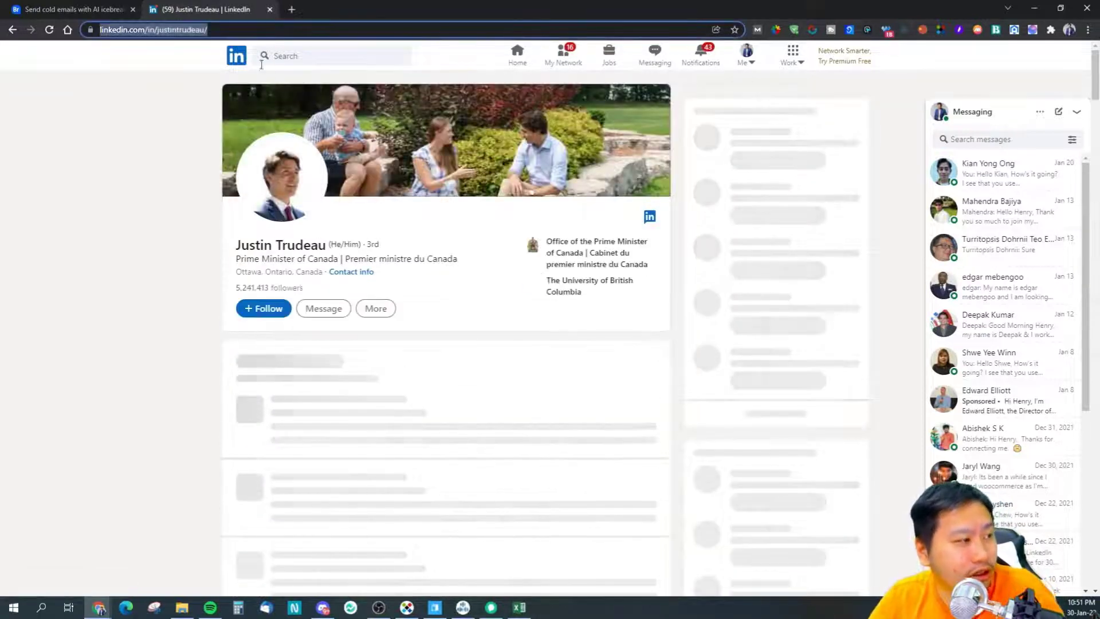
click(69, 9)
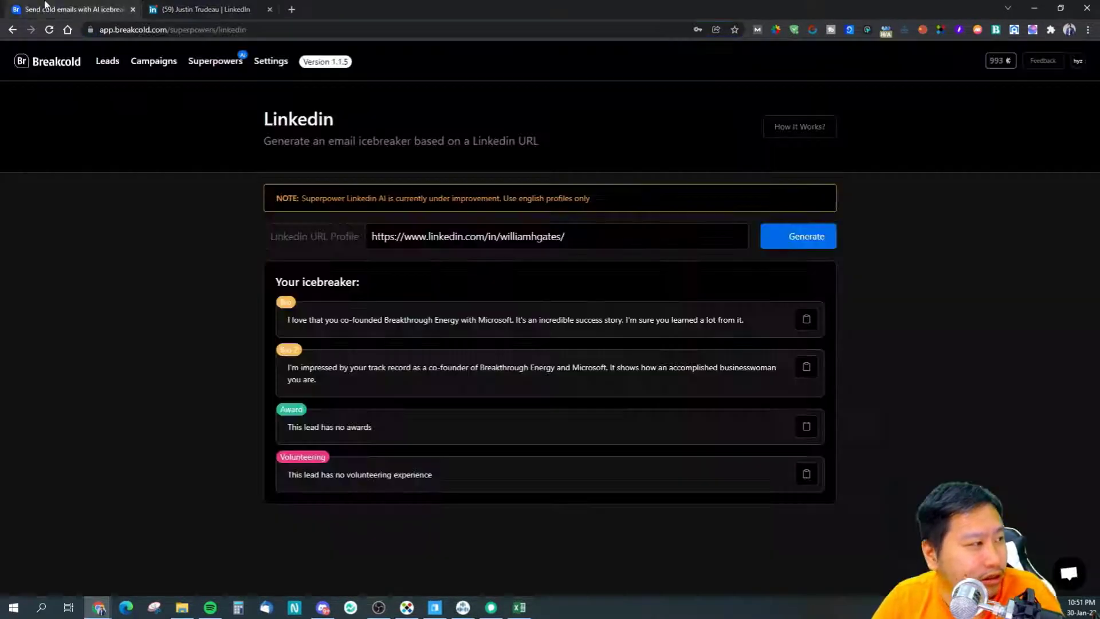
- Paste the Prime Minister's LinkedIn profile address into the icebreaker tool and generate icebreakers
triple_click(513, 235)
key(ctrl+v)
click(822, 236)
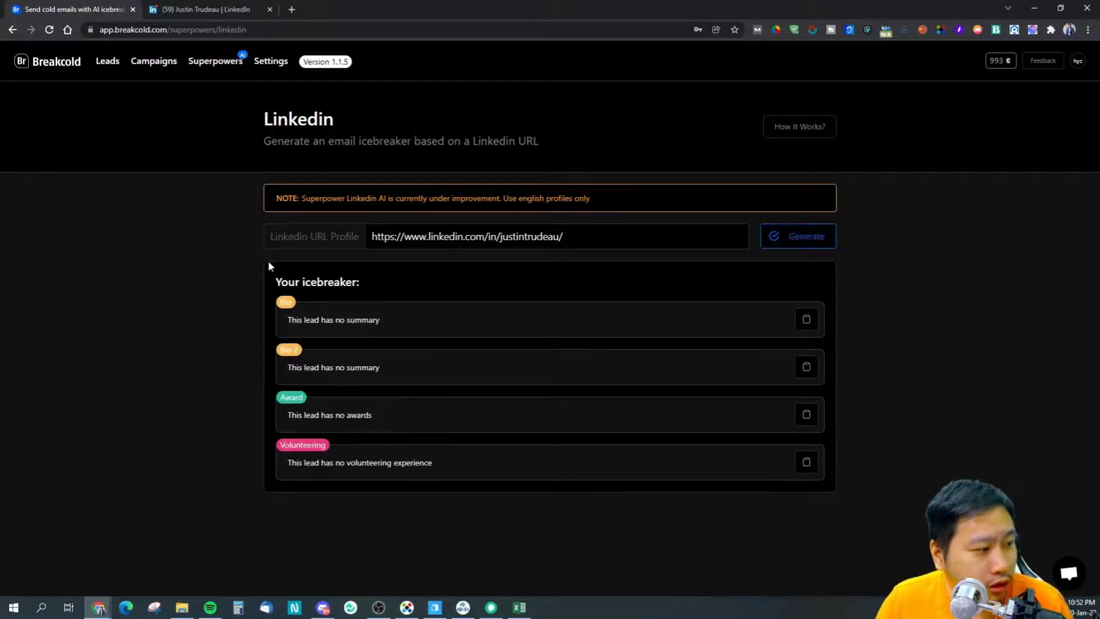
- Look over the Prime Minister's LinkedIn profile, then go back to the icebreaker results
click(207, 9)
scroll(450, 388, down, 15)
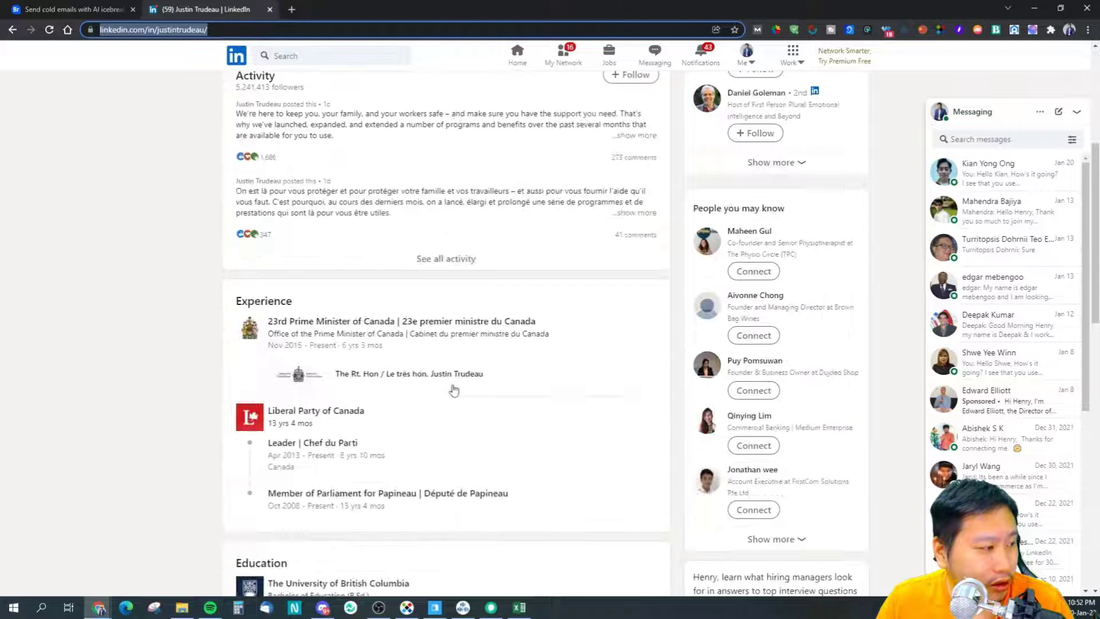
scroll(453, 390, up, 15)
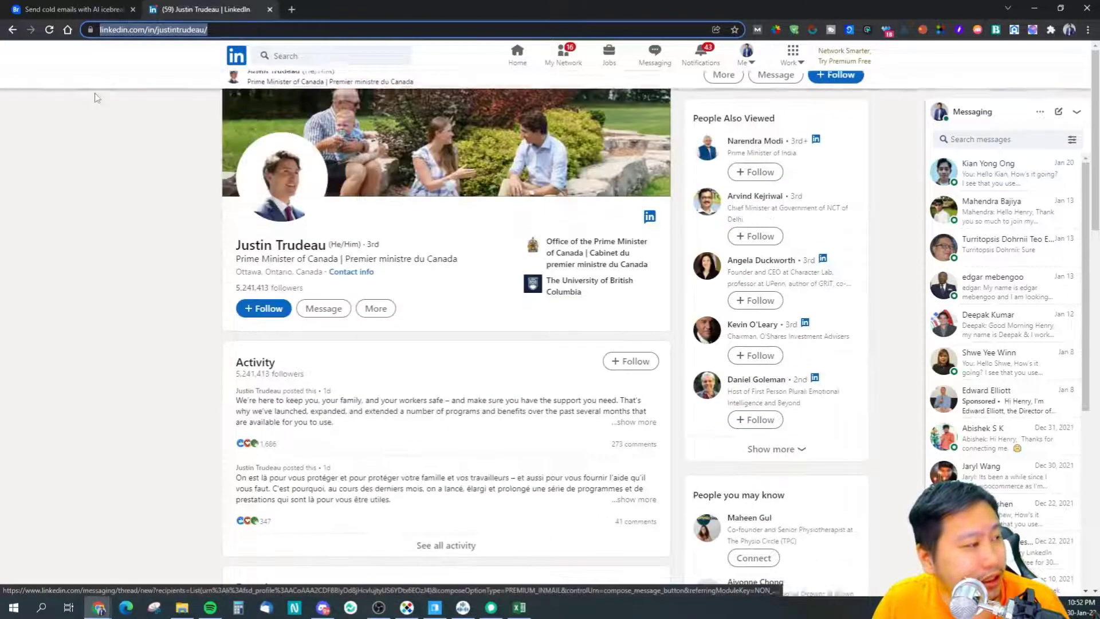
click(100, 7)
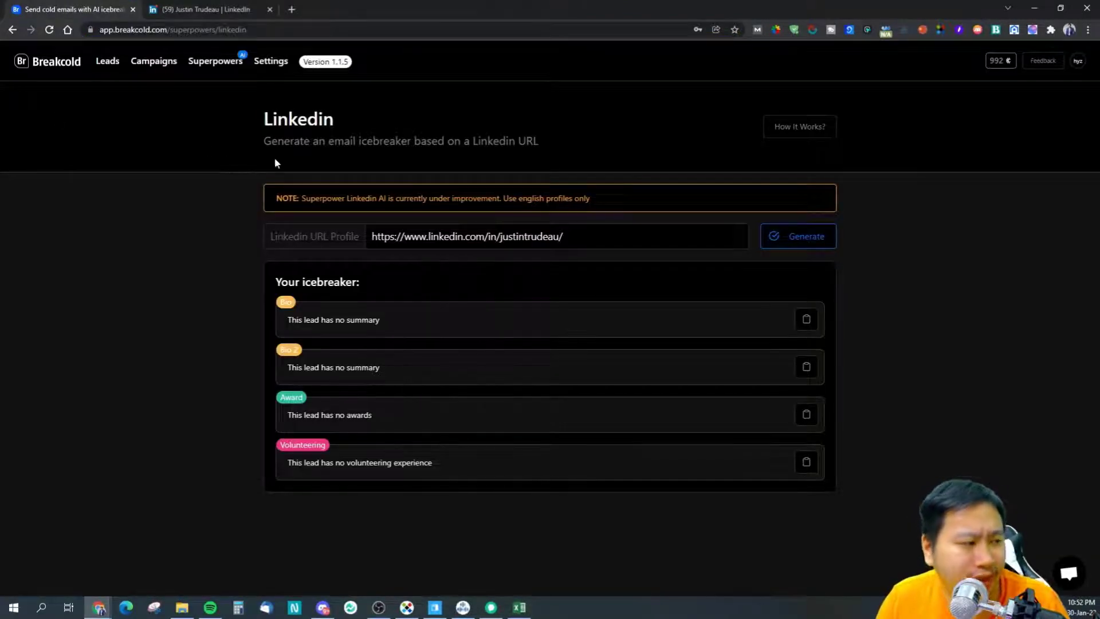
click(237, 63)
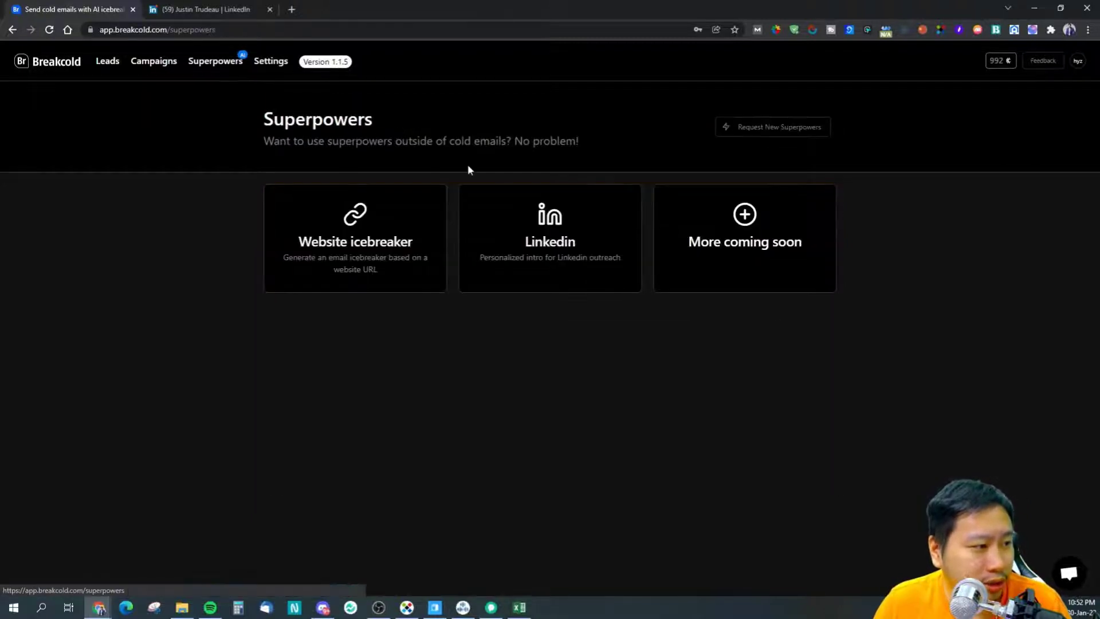
click(358, 276)
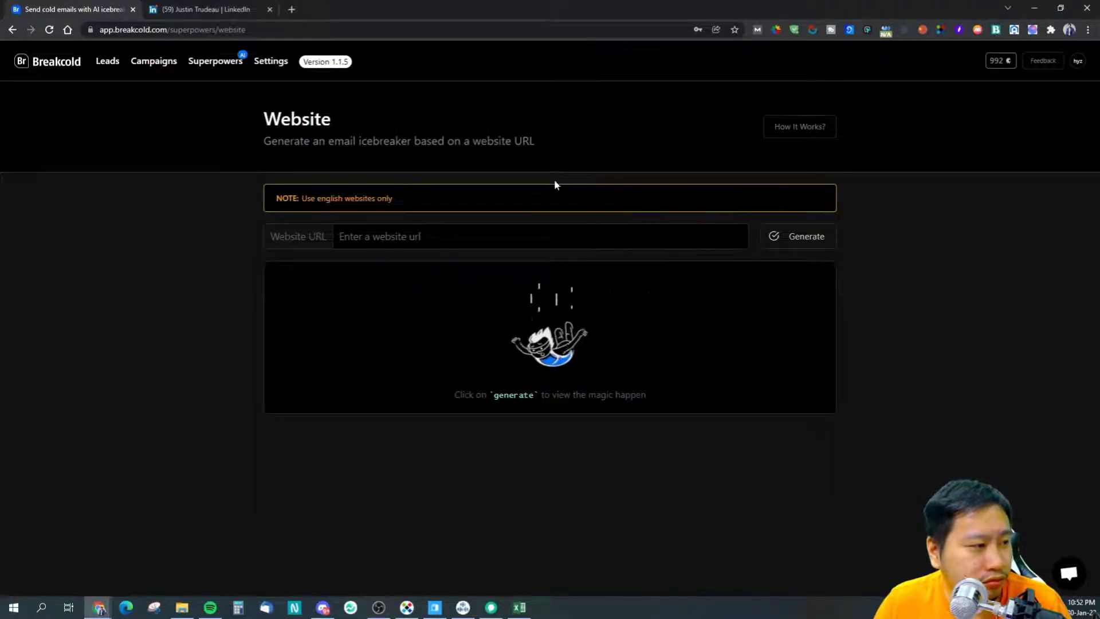
click(436, 245)
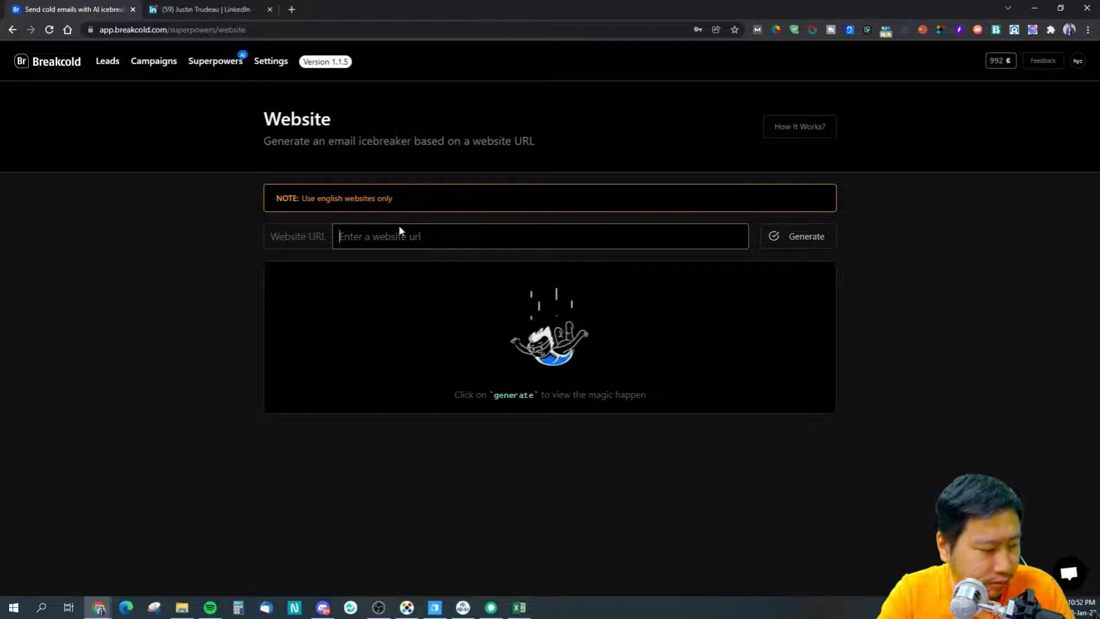
click(211, 9)
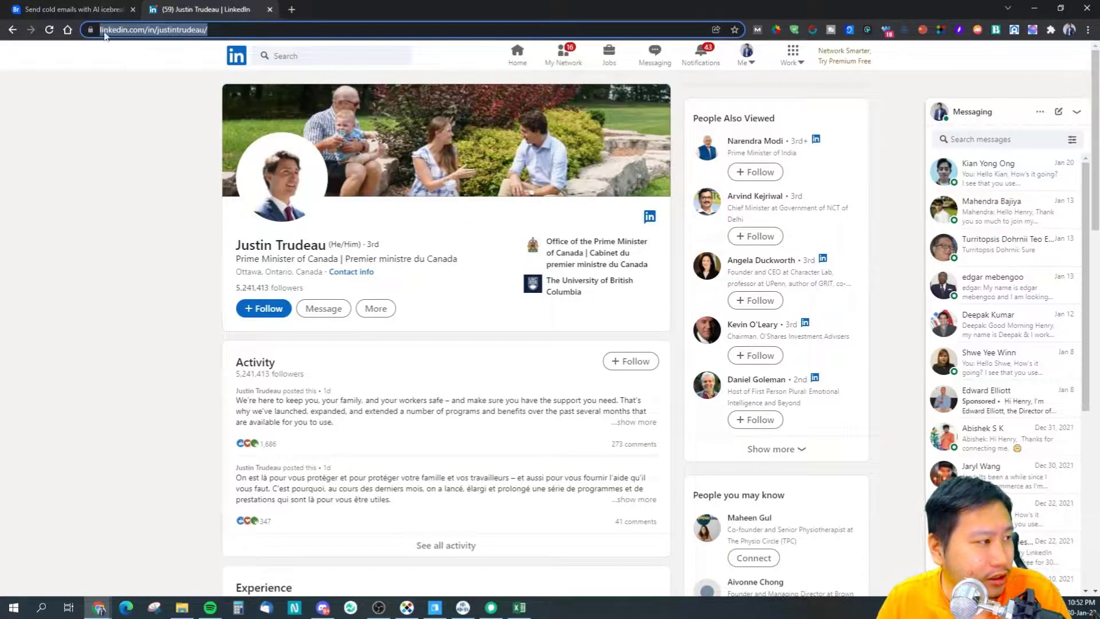
click(70, 7)
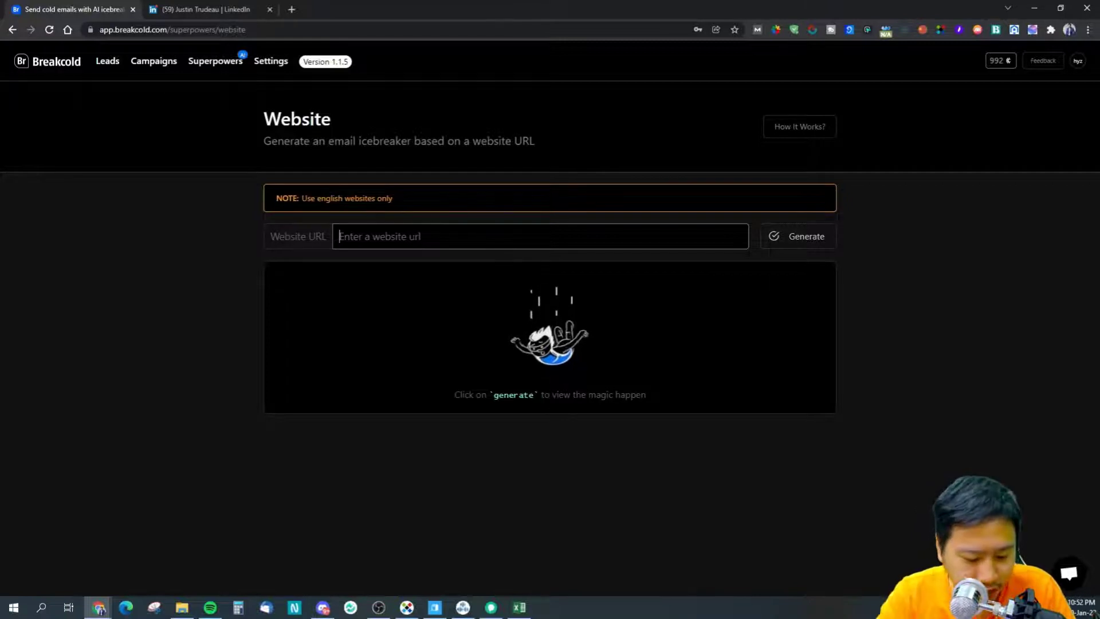
text(https://)
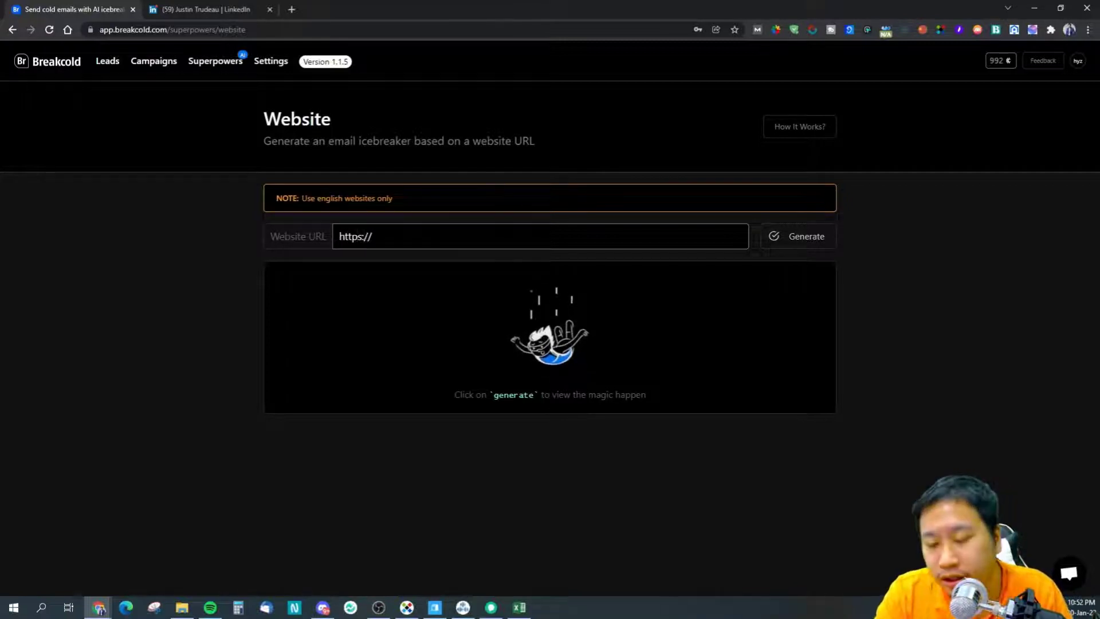
text(intercom.com)
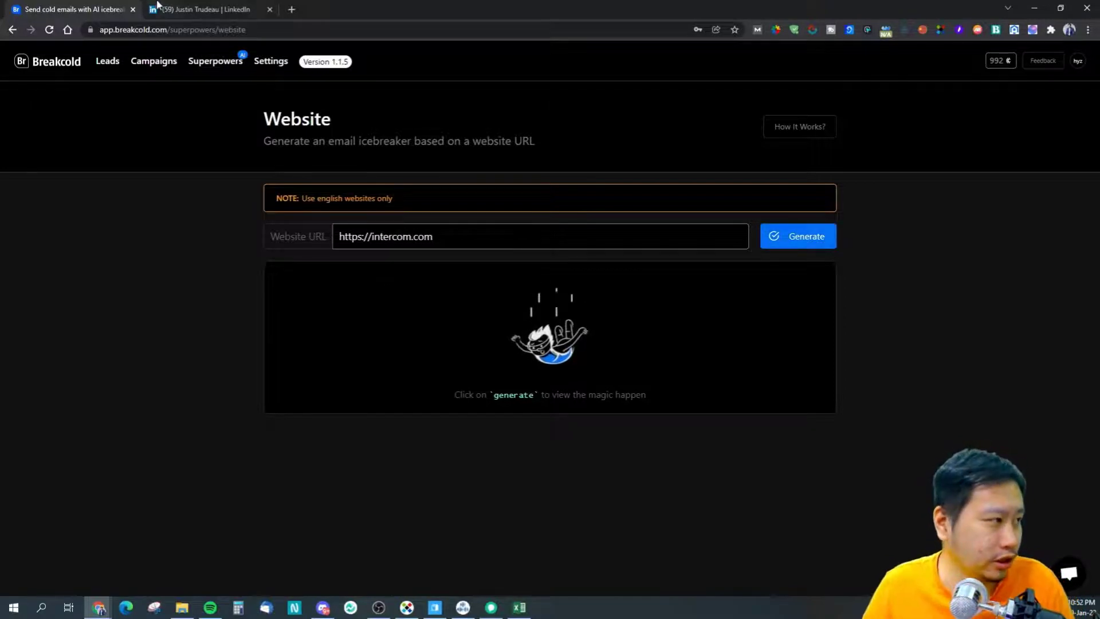
- Verify the intercom.com address in the LinkedIn tab's address bar, then return
key(ctrl+Tab)
click(251, 29)
text(intercom.com)
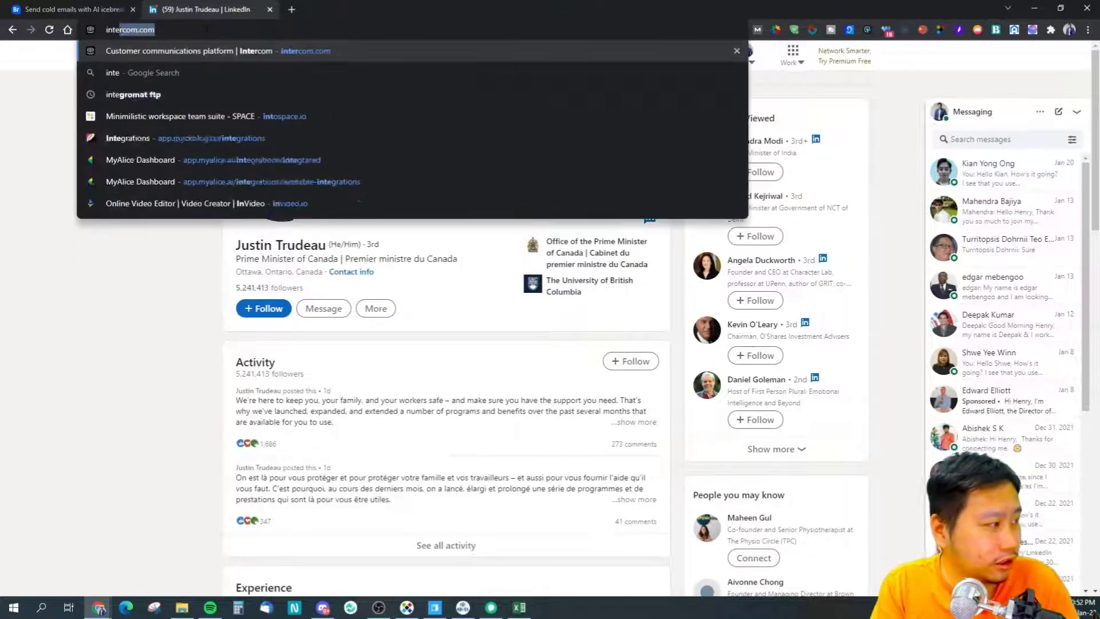
key(ctrl+Tab)
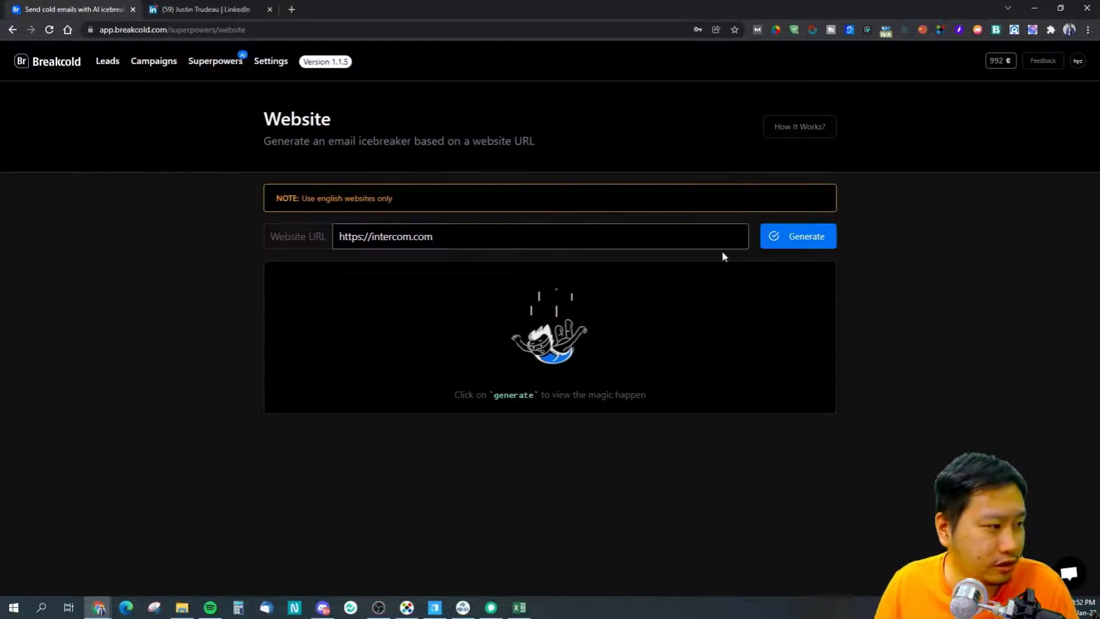
- Generate icebreakers for intercom.com, producing Love, Adulation, Joyful and Flattery lines
click(771, 234)
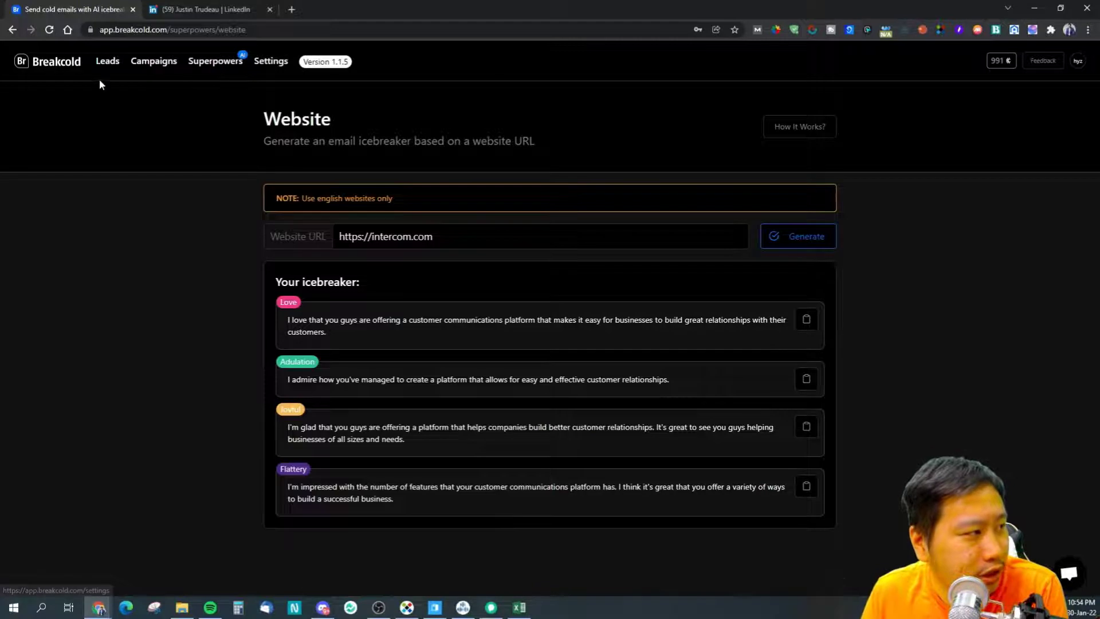
- Check the Mail settings, editing the sender name alias and refreshing the connected email account
click(274, 65)
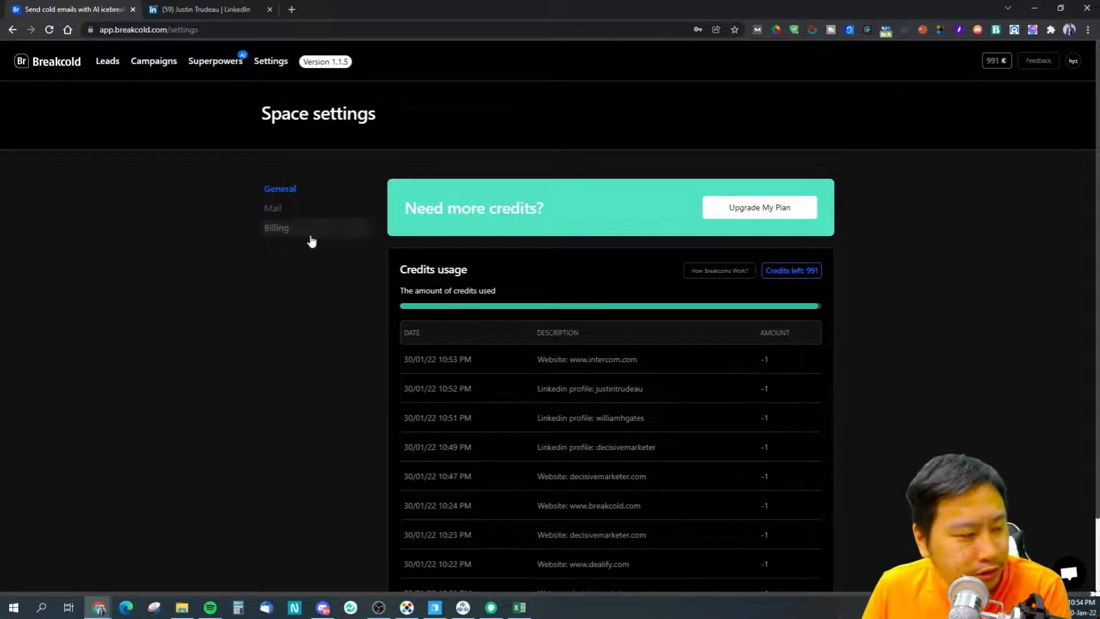
click(271, 210)
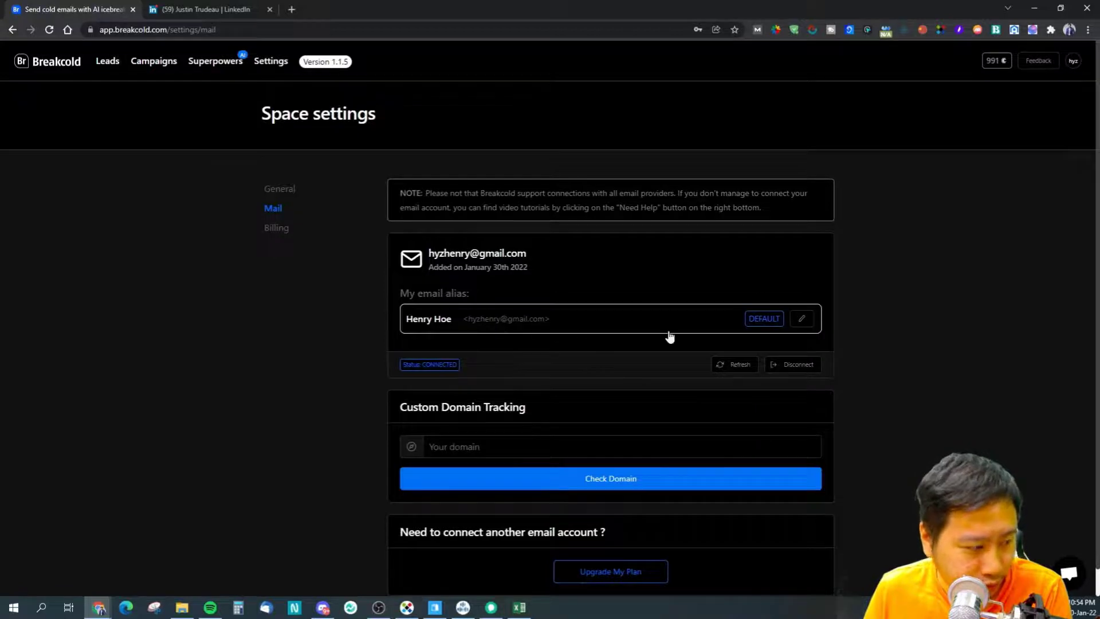
click(805, 319)
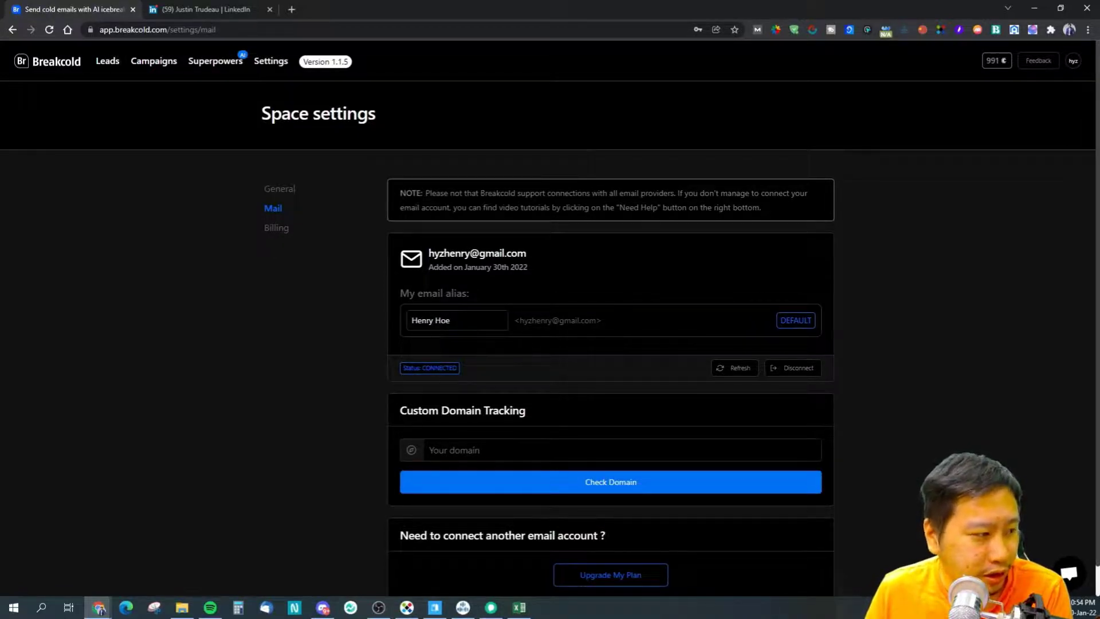
click(738, 370)
scroll(896, 362, down, 1)
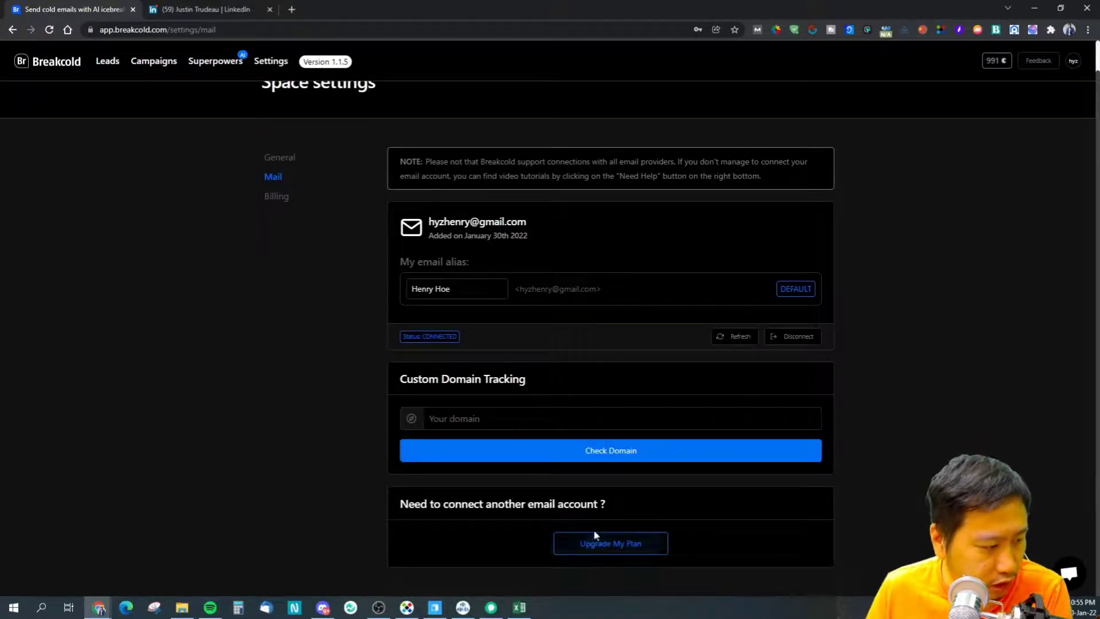
mouse_move(781, 289)
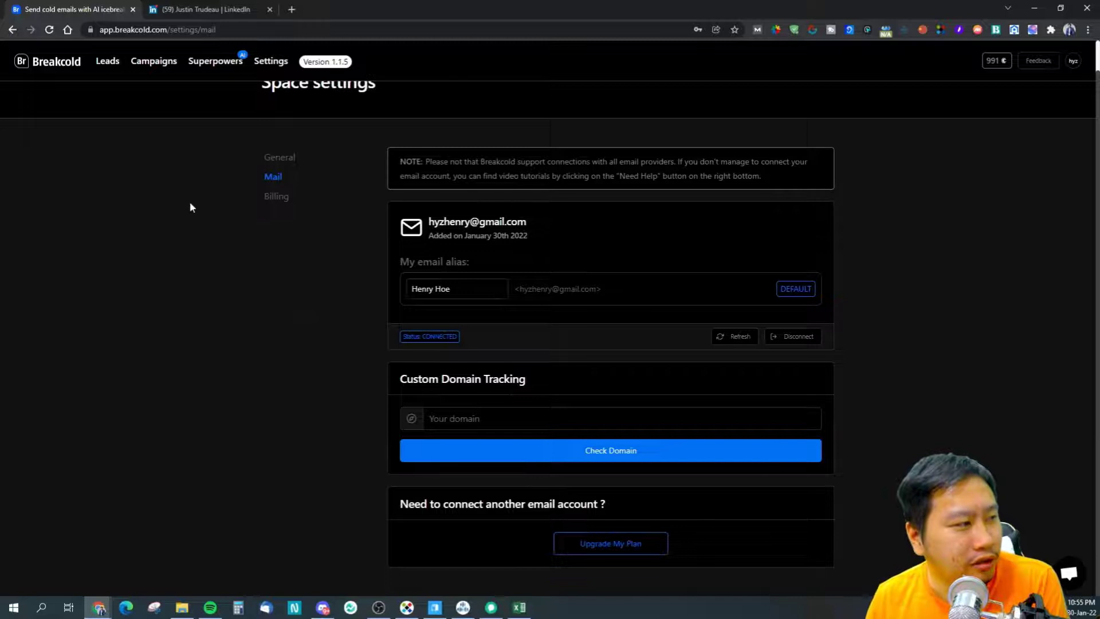
- Go to the empty Leads page and bring up the lead template spreadsheet in Excel
click(112, 65)
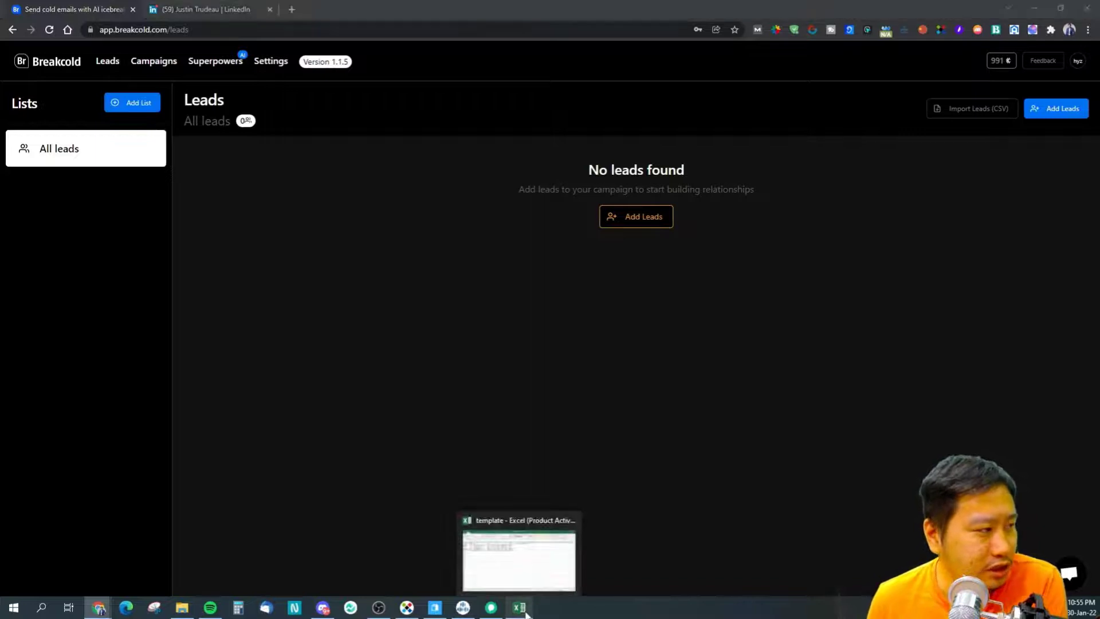
click(526, 612)
click(1035, 9)
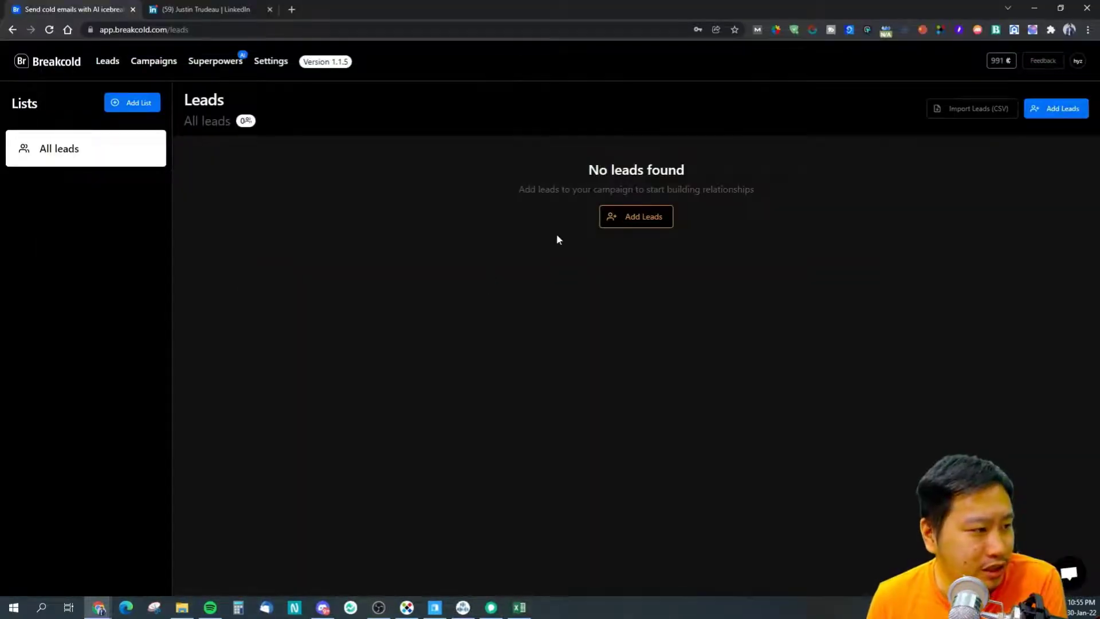
click(519, 608)
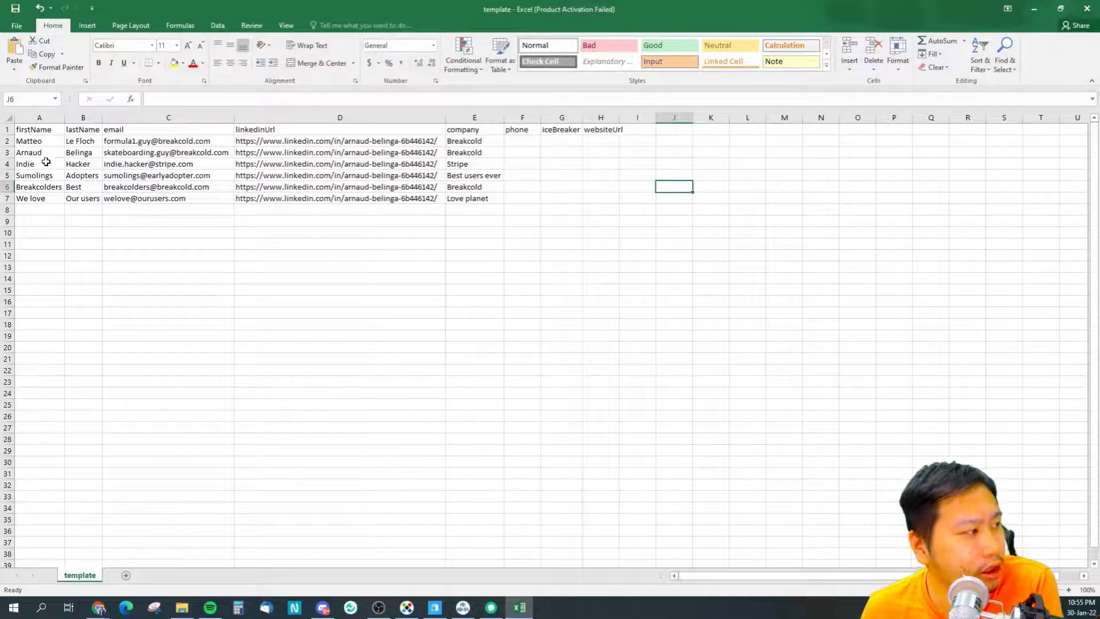
- Inspect a lead's first name and the empty cells beside the template headers
click(38, 148)
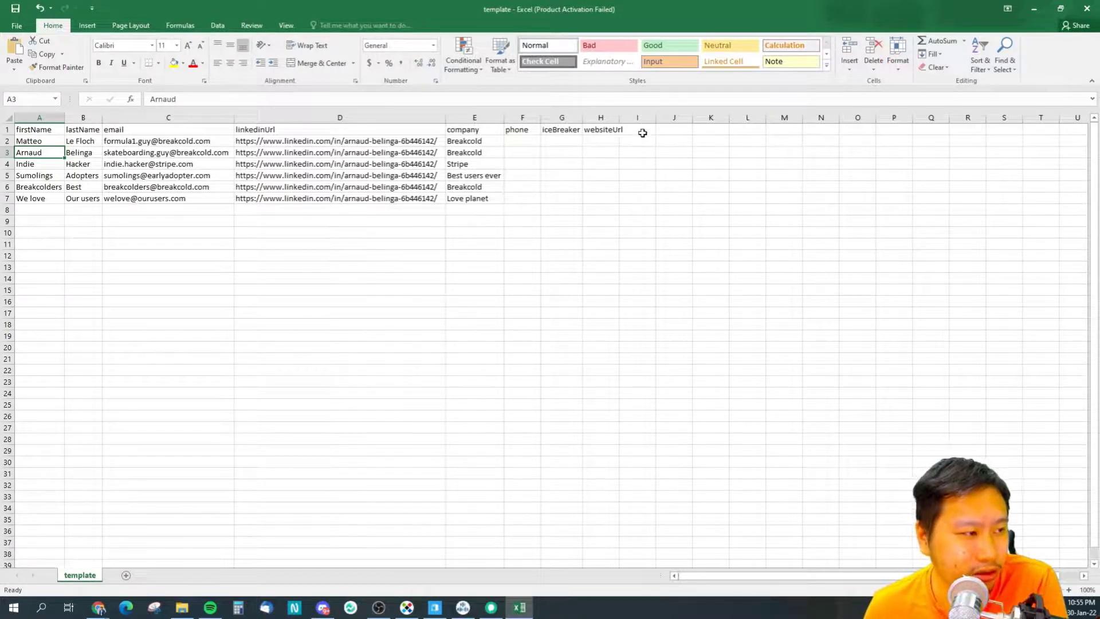
click(643, 132)
click(686, 132)
click(701, 133)
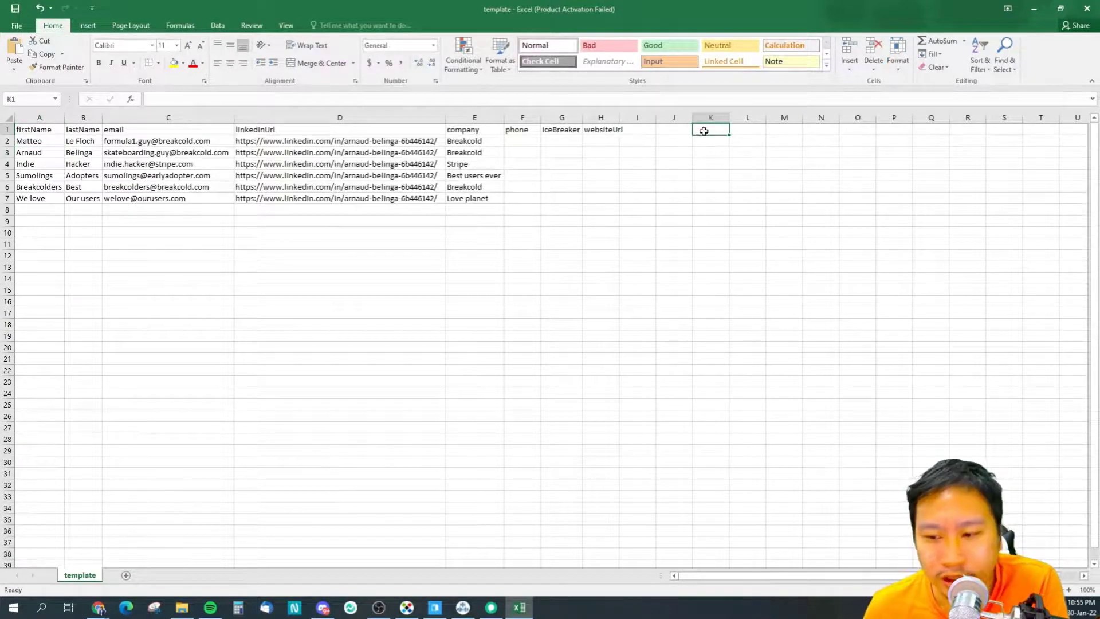
click(638, 142)
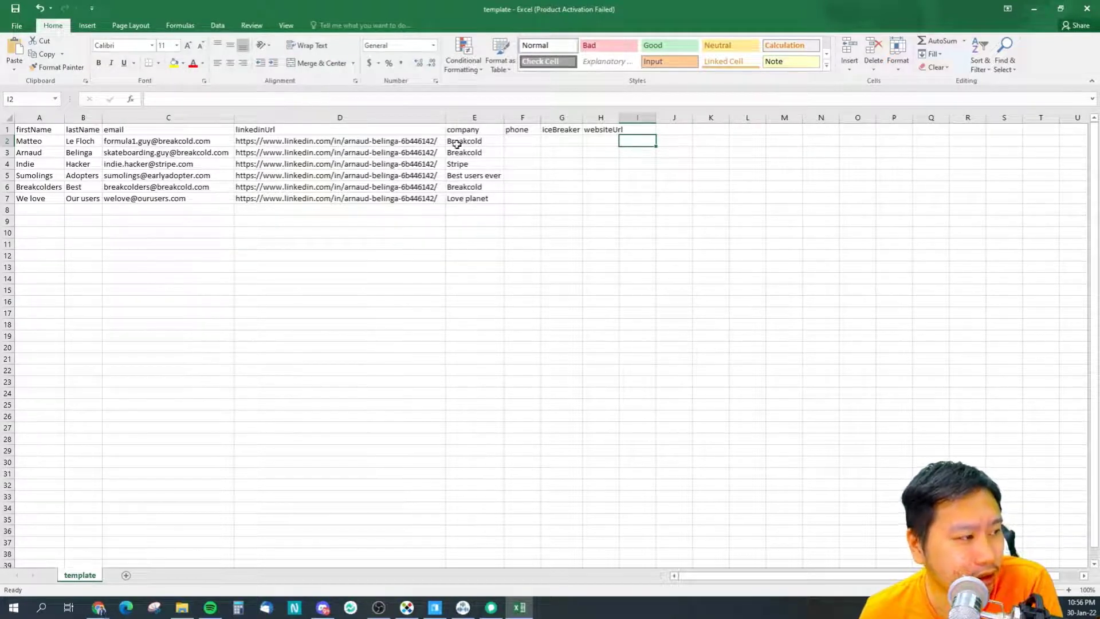
- Highlight the empty phone, iceBreaker and websiteUrl columns, then return to Breakcold's Leads page
drag(521, 143, 525, 184)
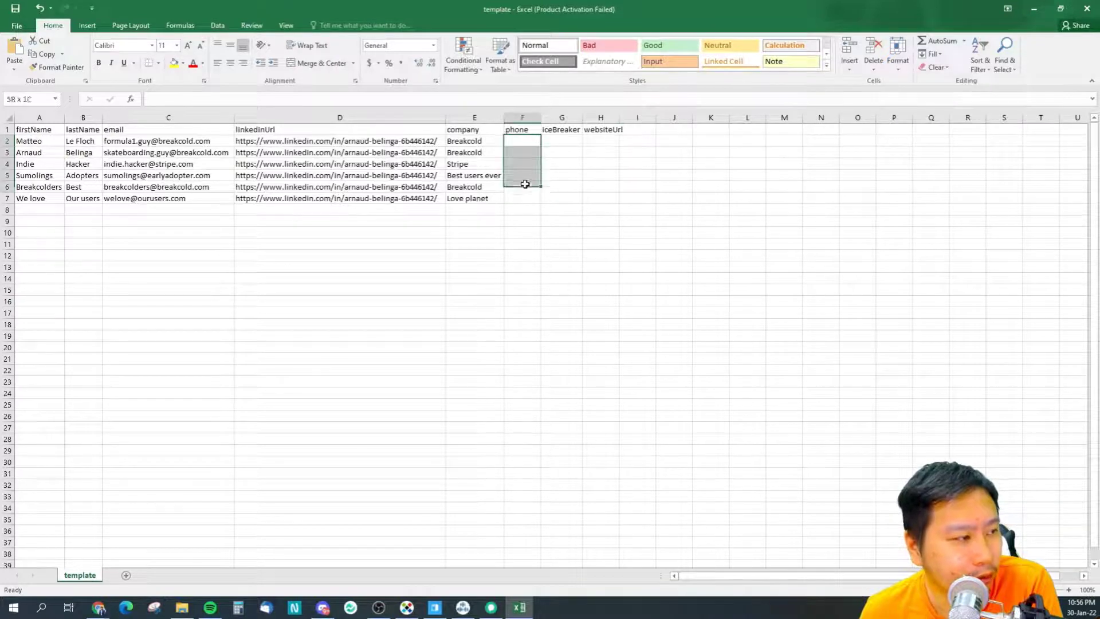
drag(561, 141, 565, 189)
drag(602, 141, 605, 190)
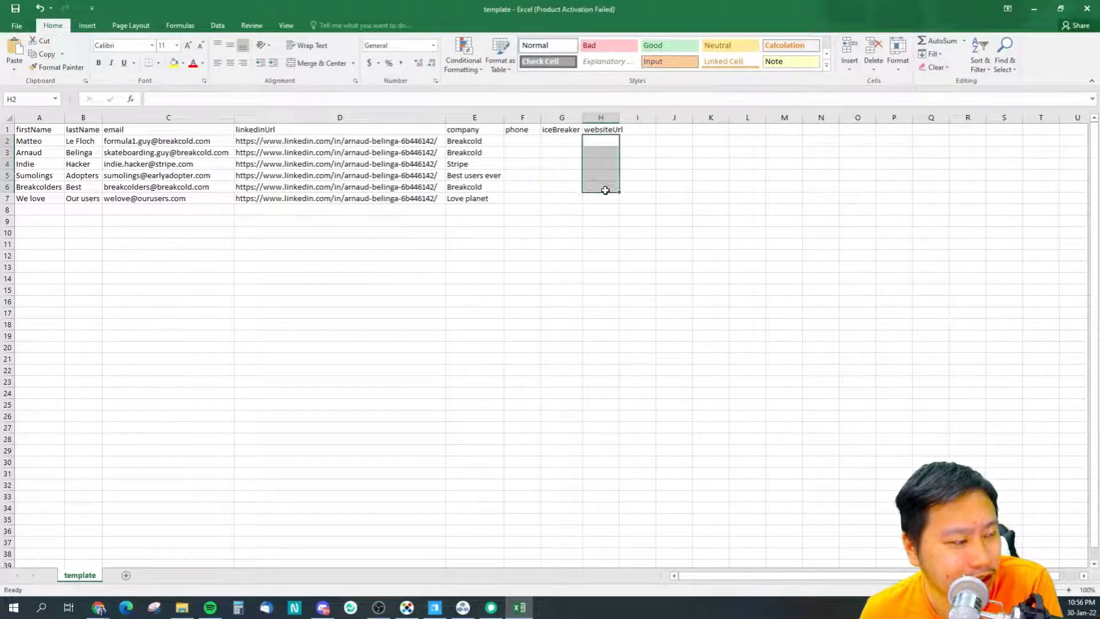
click(605, 191)
drag(562, 144, 550, 198)
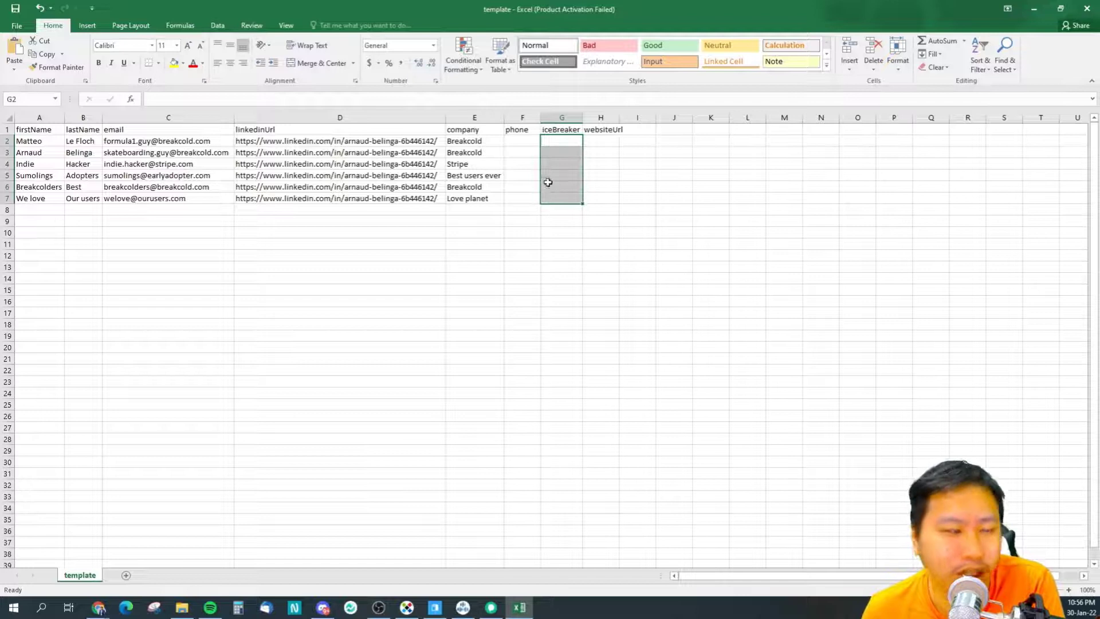
click(552, 146)
click(602, 163)
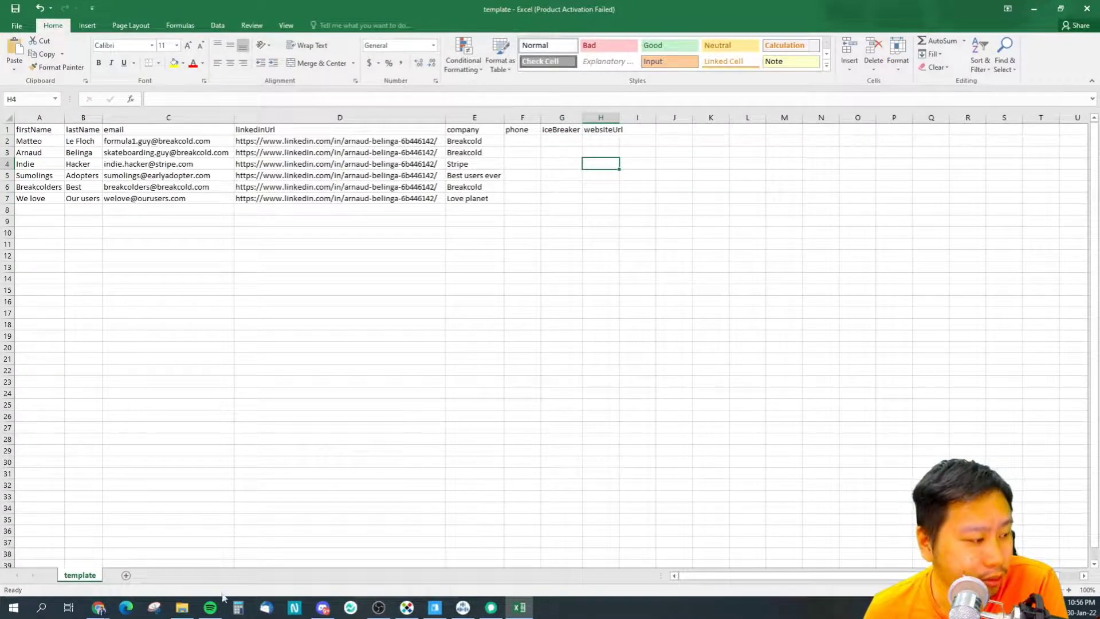
click(98, 608)
click(685, 571)
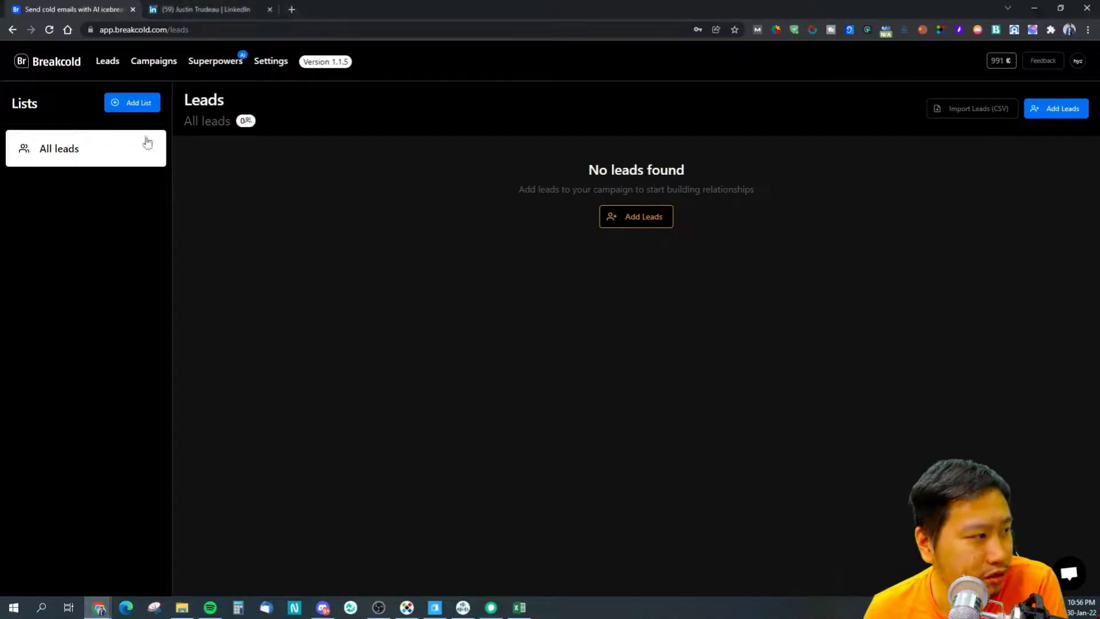
- Peek at the new-lead form, open the CSV lead import options, and close the LinkedIn tab
click(652, 226)
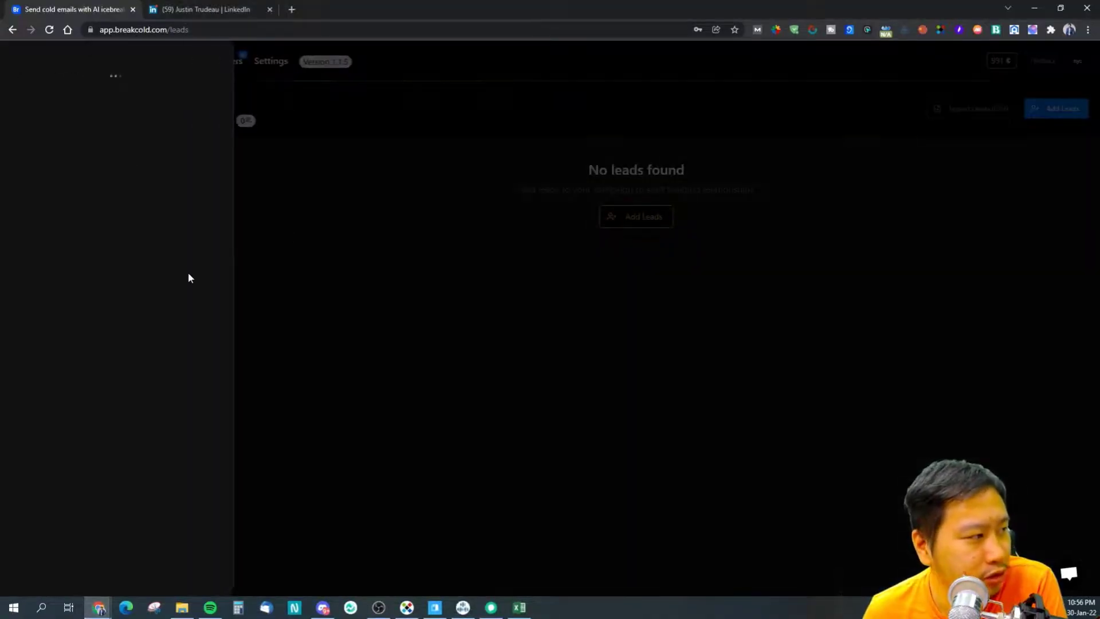
click(359, 238)
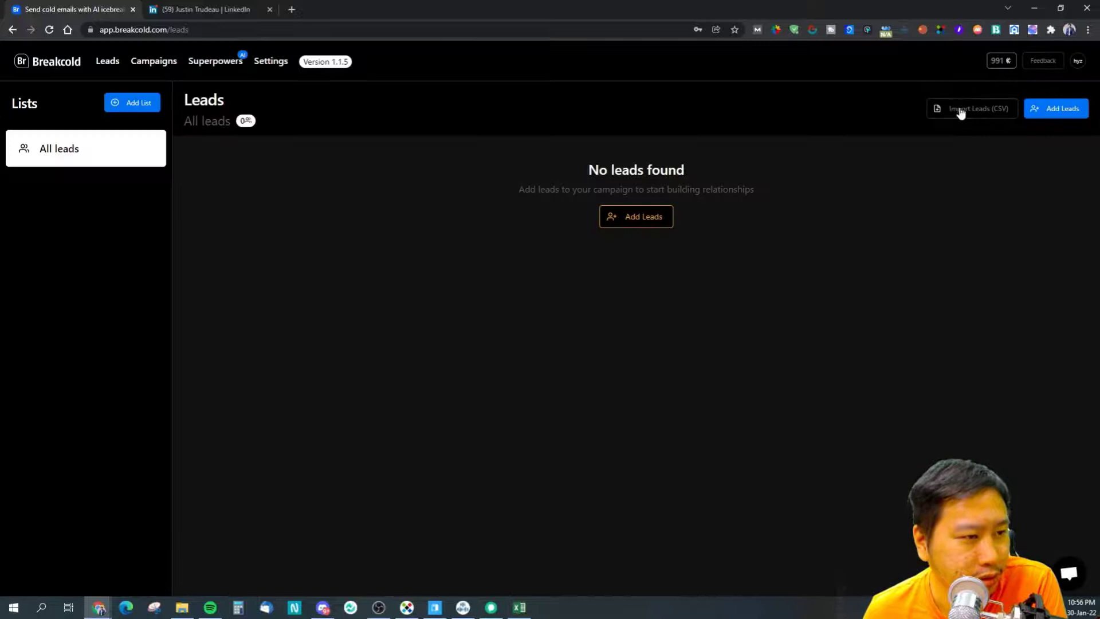
click(968, 109)
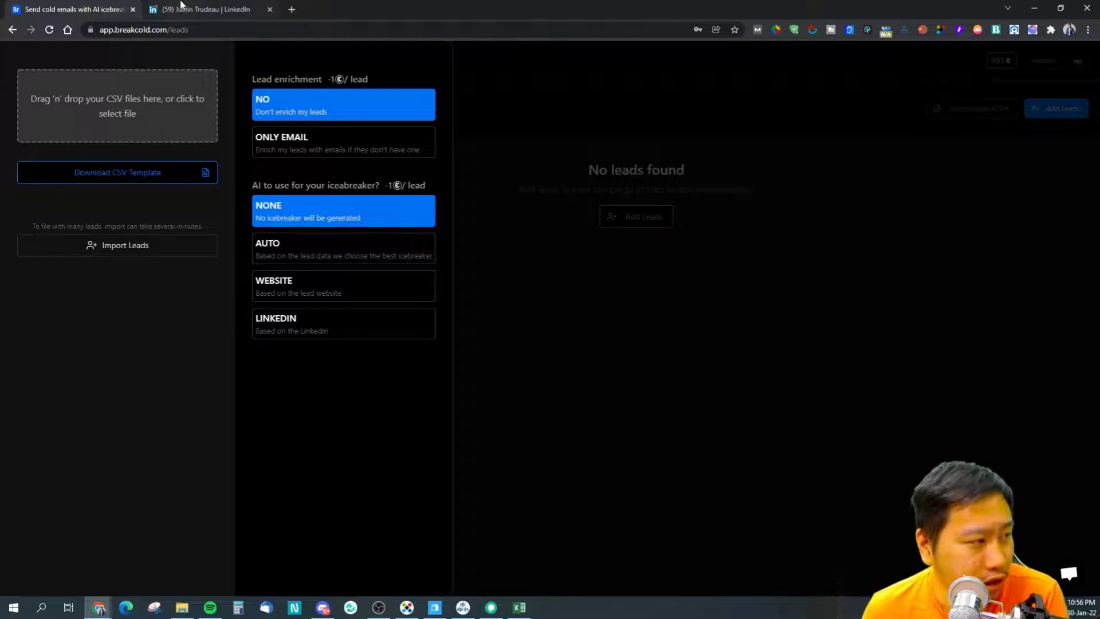
click(180, 6)
click(94, 8)
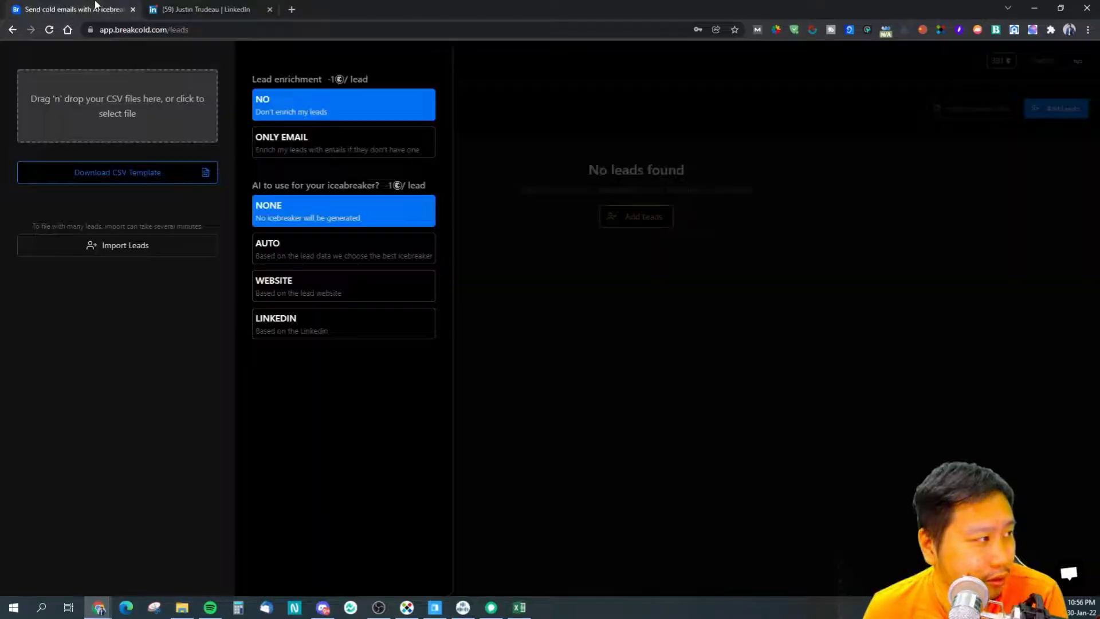
click(269, 9)
- Select the empty websiteUrl cells H2:H7 in template.csv, then minimize Excel
click(519, 607)
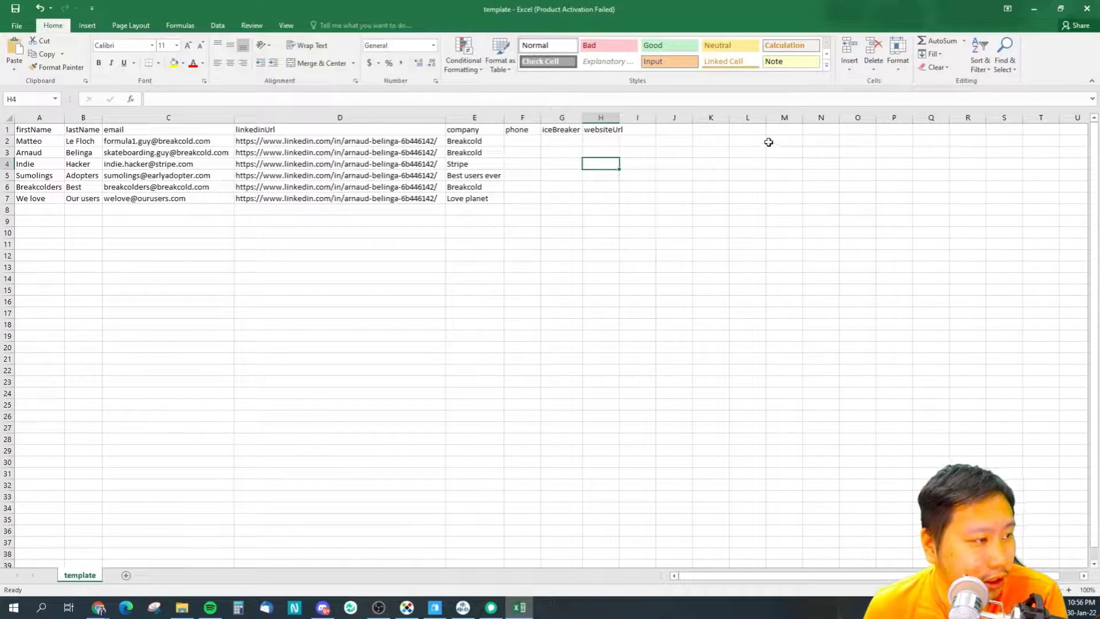
drag(601, 144, 614, 213)
click(636, 229)
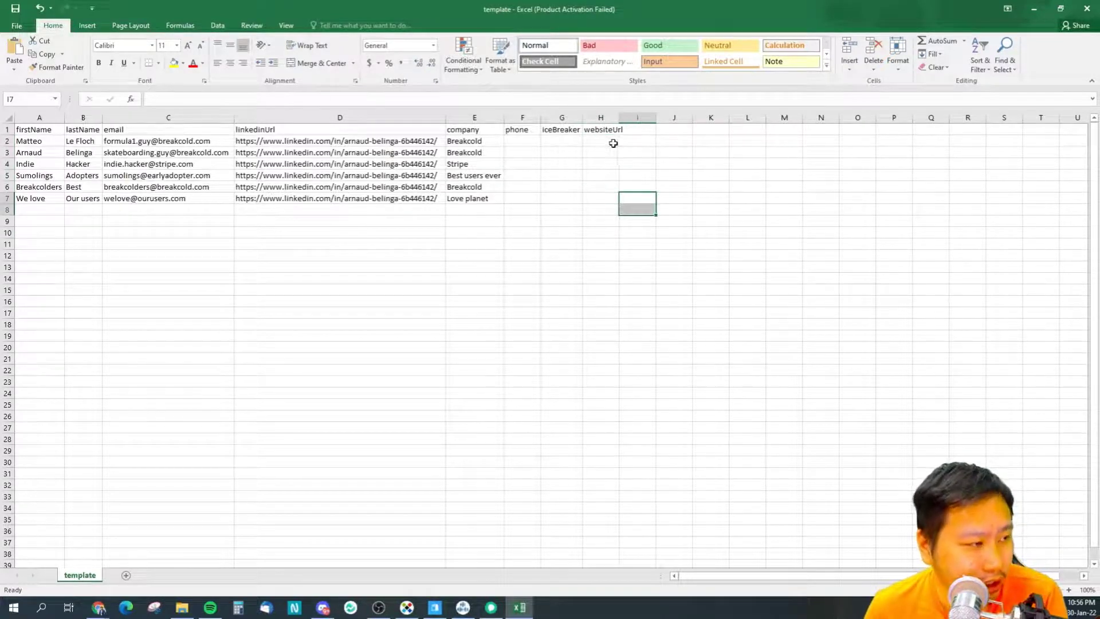
drag(613, 144, 610, 196)
click(631, 197)
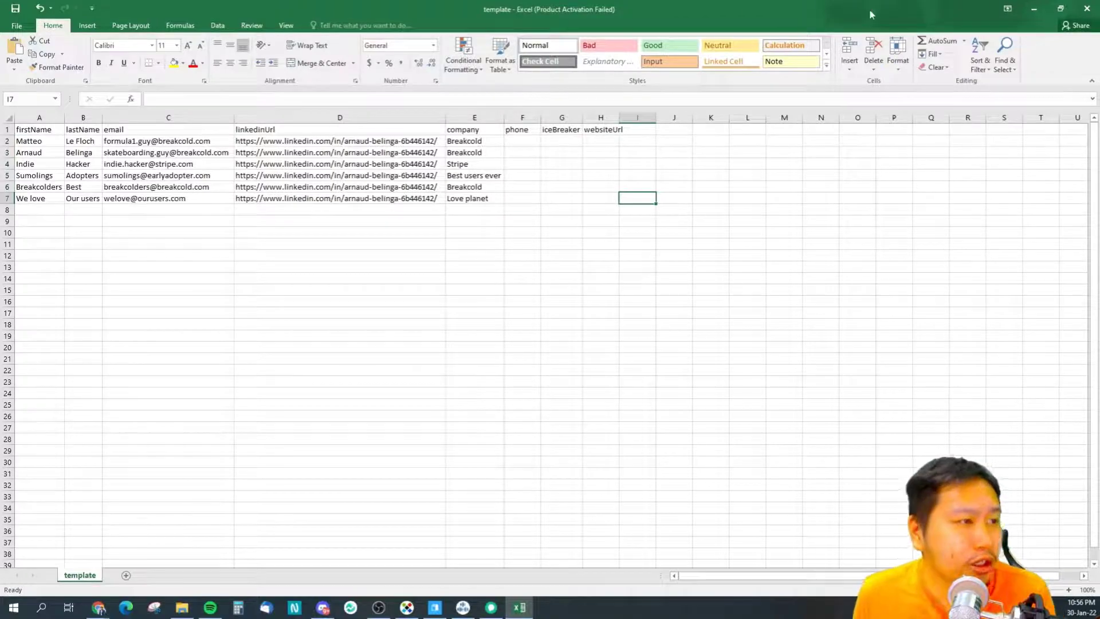
click(1034, 8)
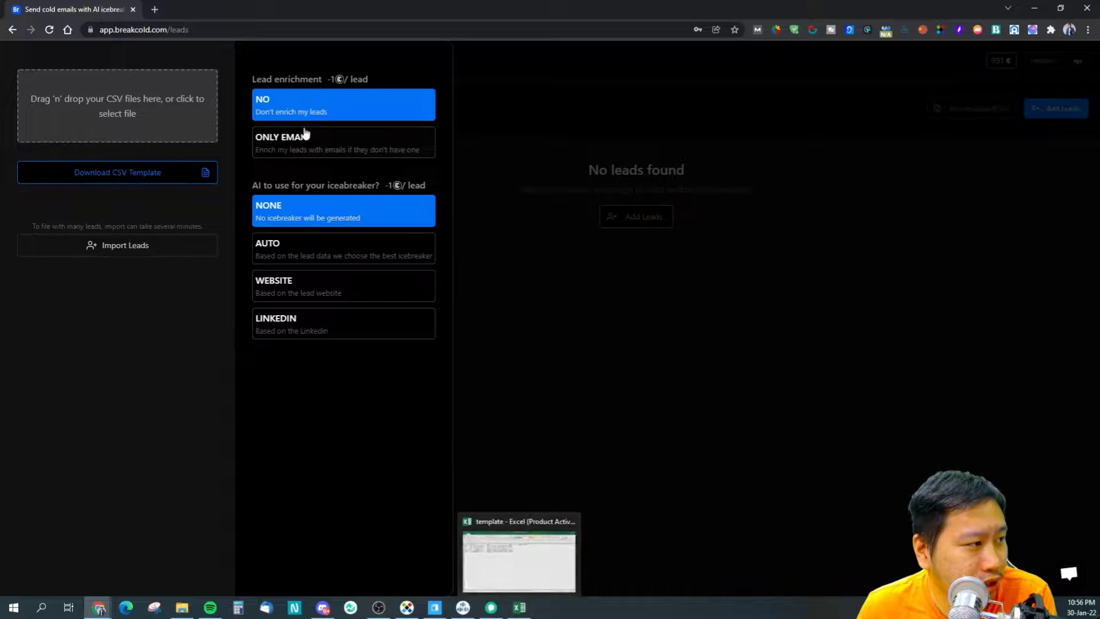
- Set lead enrichment to Only email and close the lead import panel
click(275, 153)
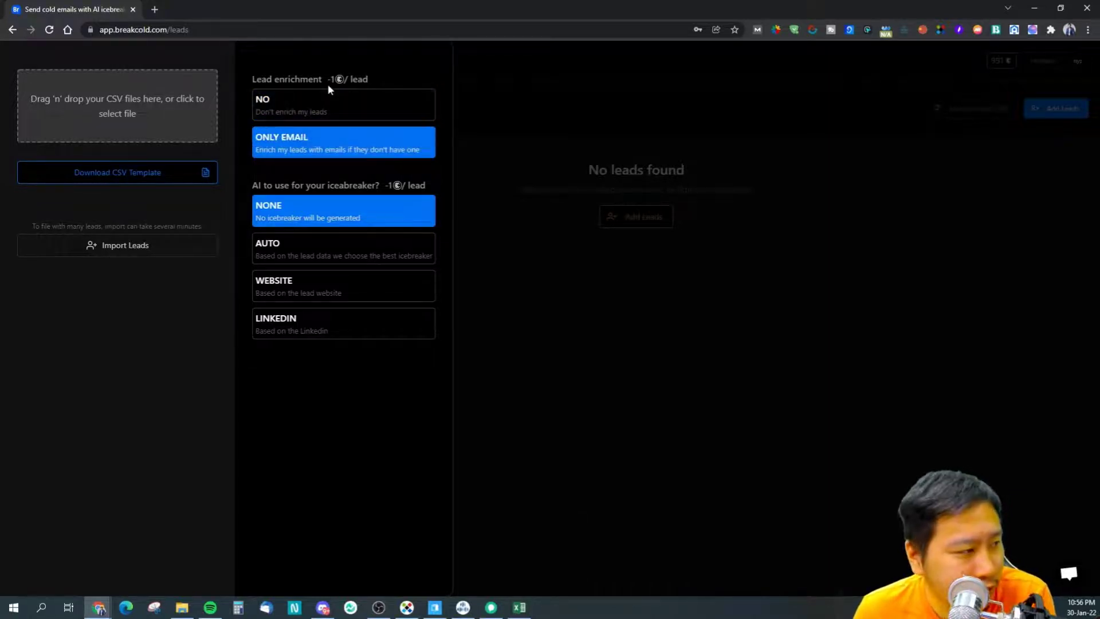
click(320, 113)
click(314, 147)
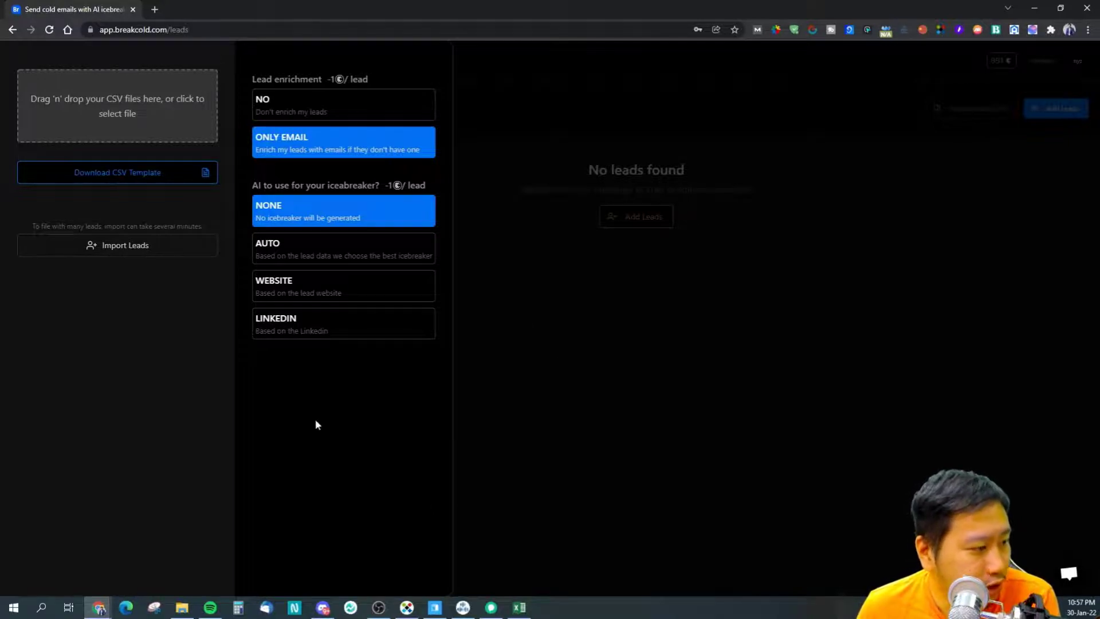
click(692, 225)
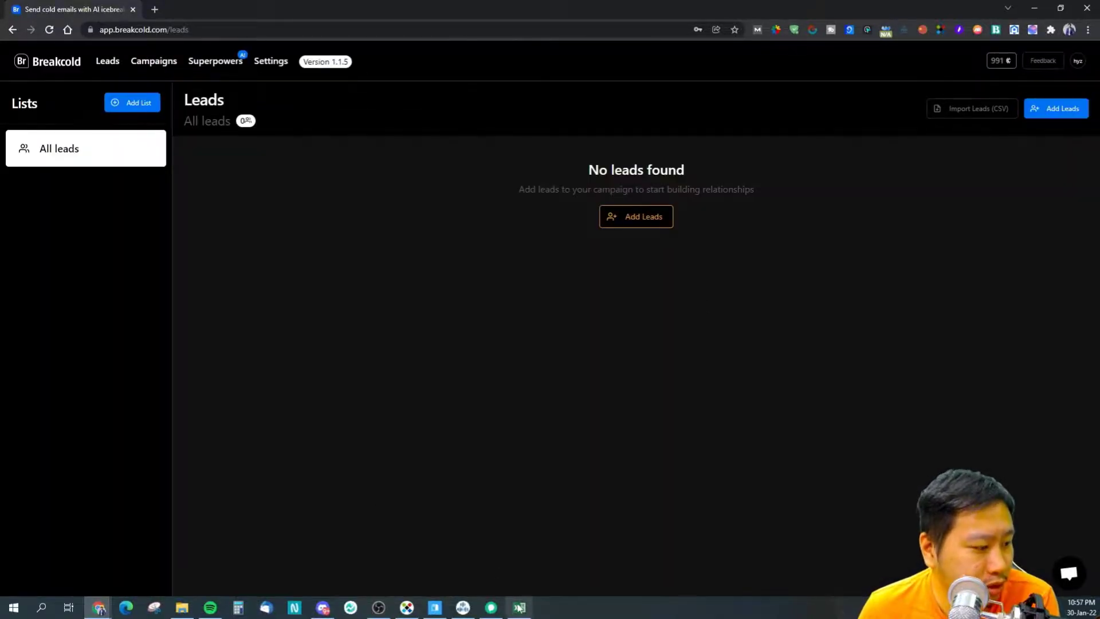
- Close template.csv in Excel without saving changes
click(519, 607)
click(1087, 8)
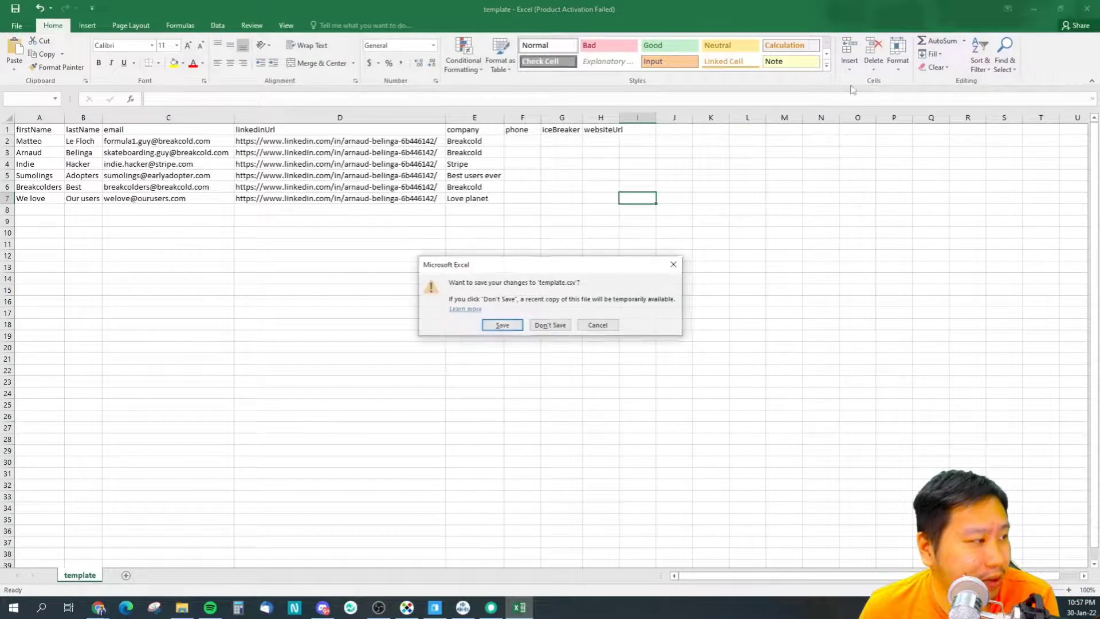
click(553, 326)
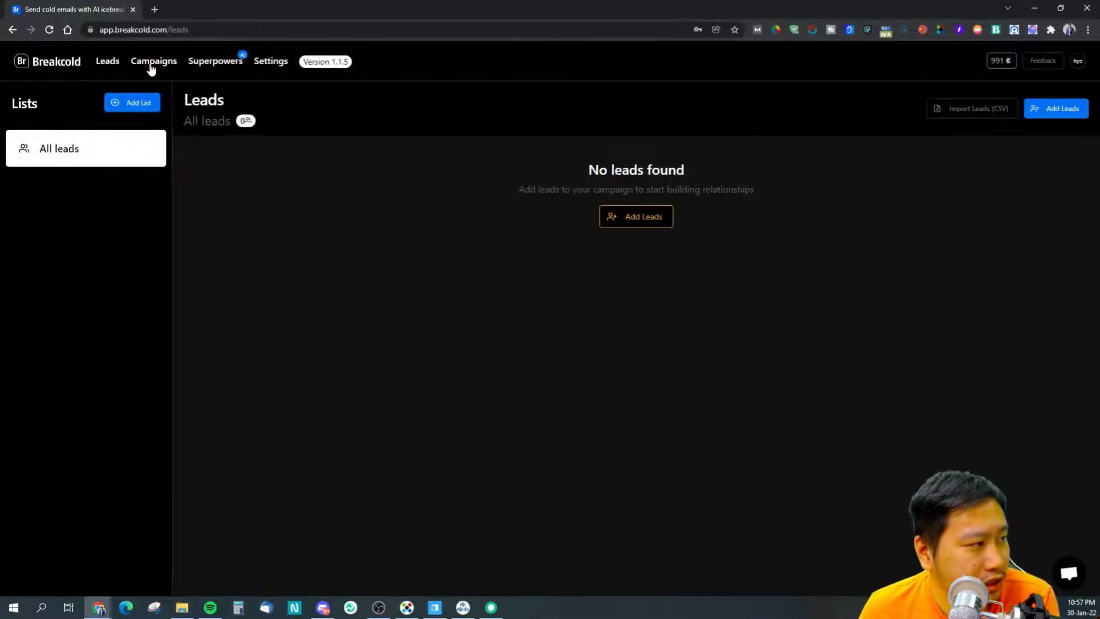
- Open the test campaign's Settings tab, briefly opening and dismissing the campaign icon emoji picker
click(151, 63)
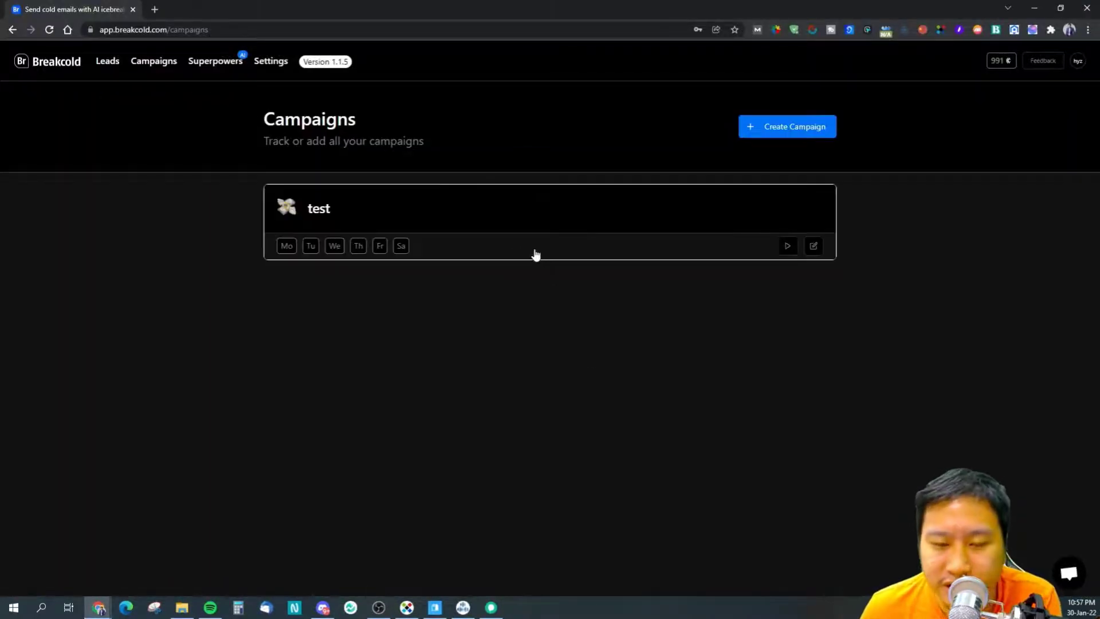
click(679, 231)
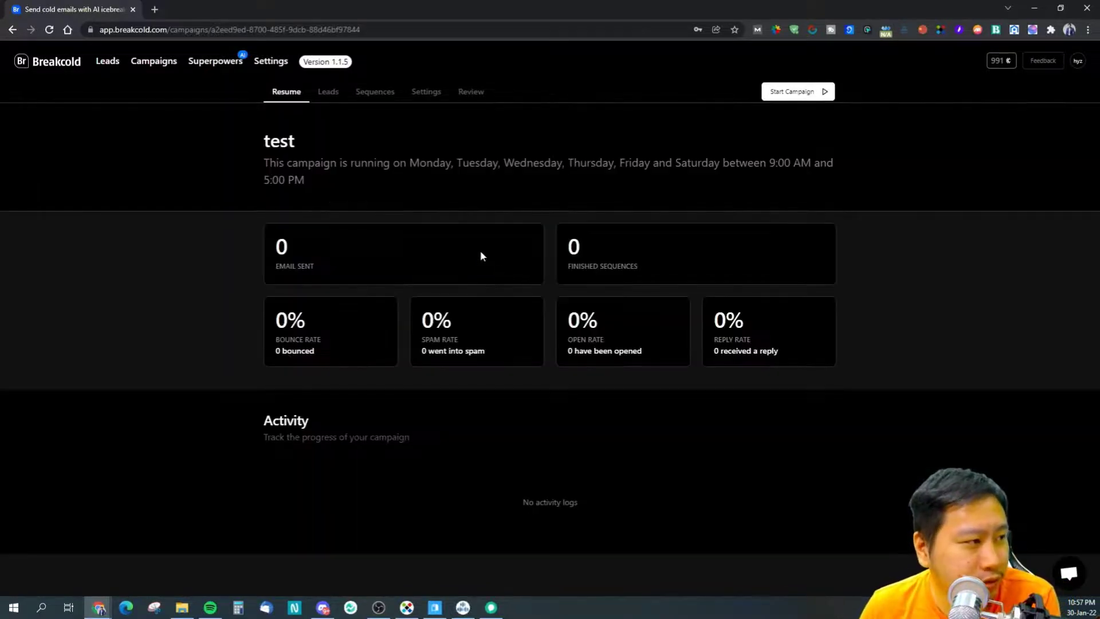
click(416, 97)
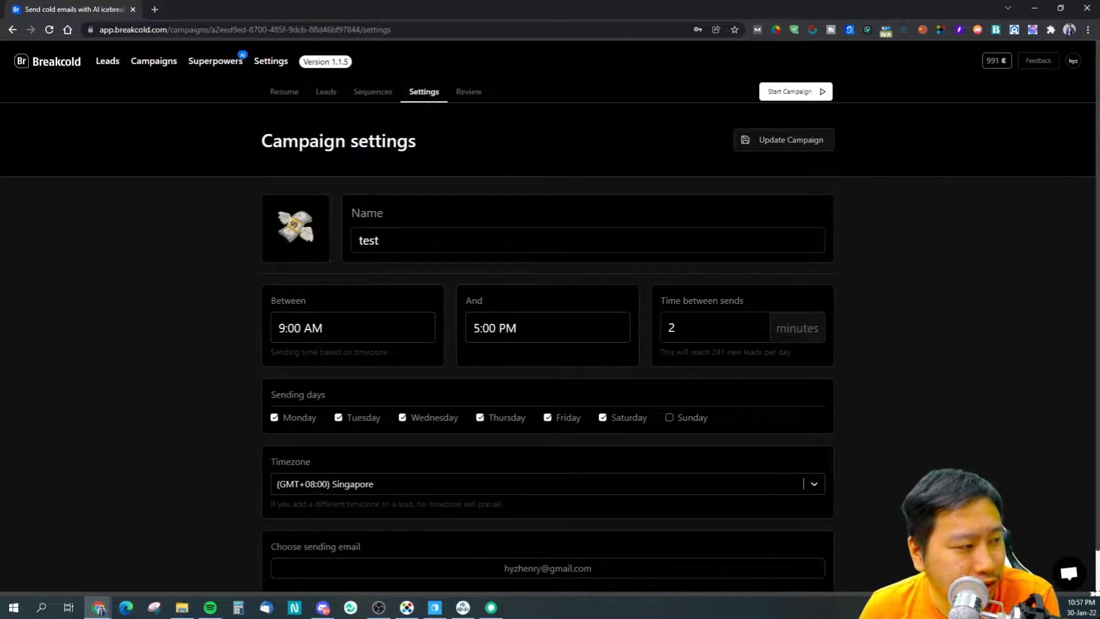
key(ctrl+a)
click(291, 236)
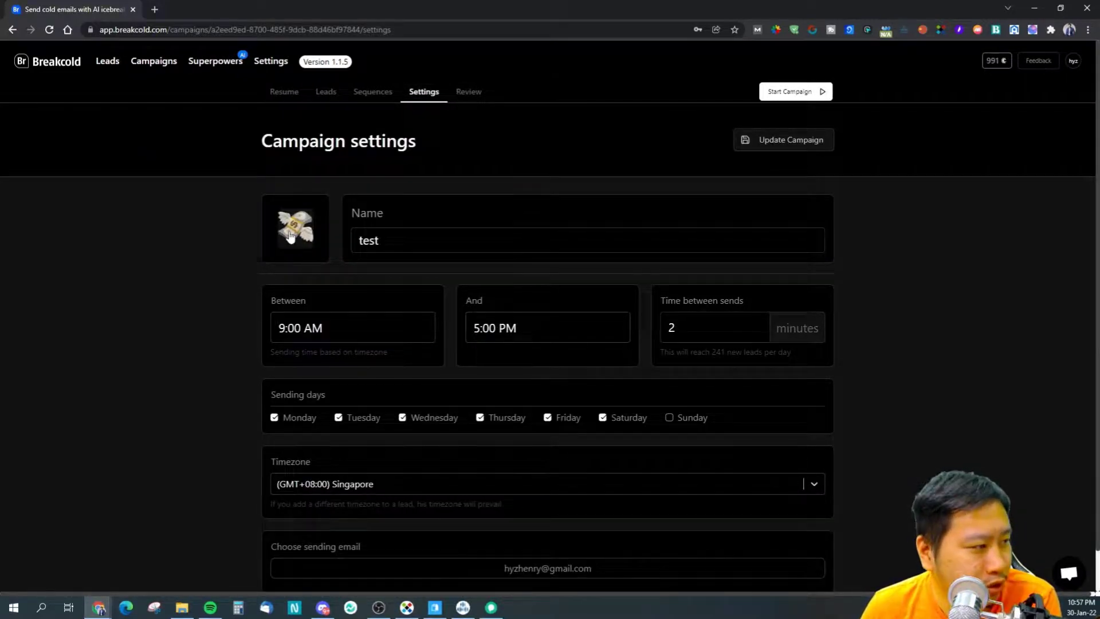
click(290, 236)
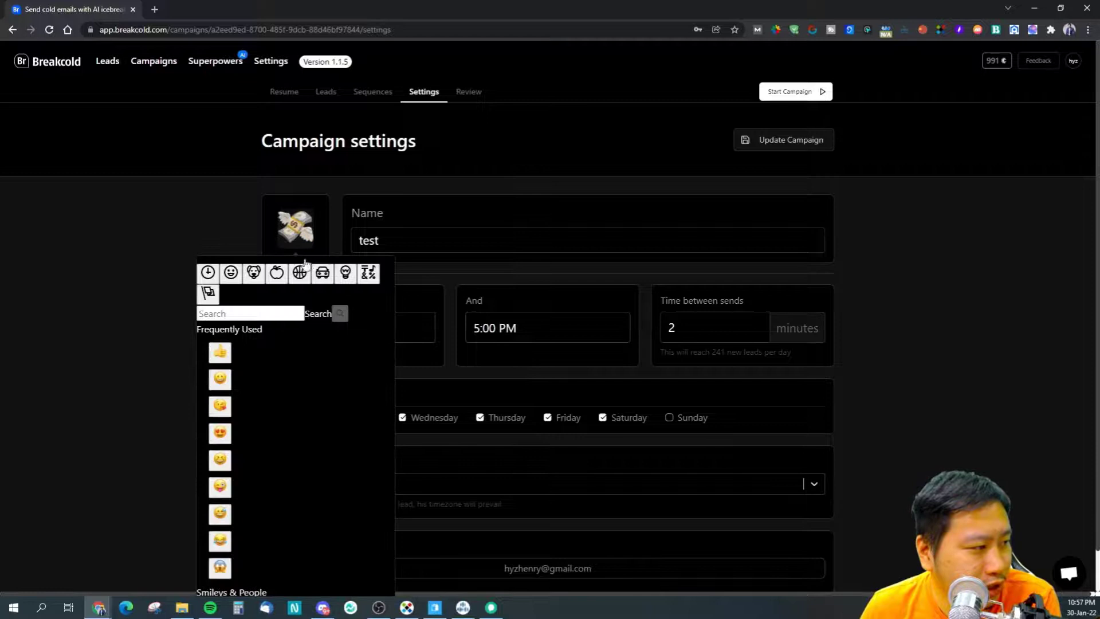
click(153, 287)
scroll(304, 263, down, 1)
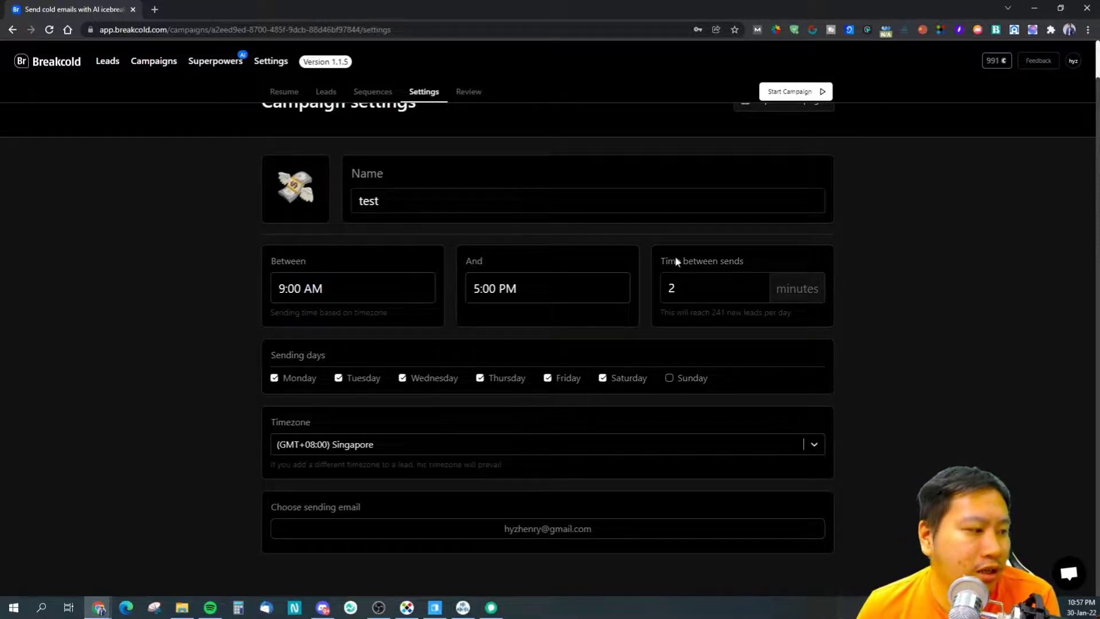
- Leave the time between sends at 2 minutes and return to the test campaign's overview
double_click(672, 288)
click(846, 291)
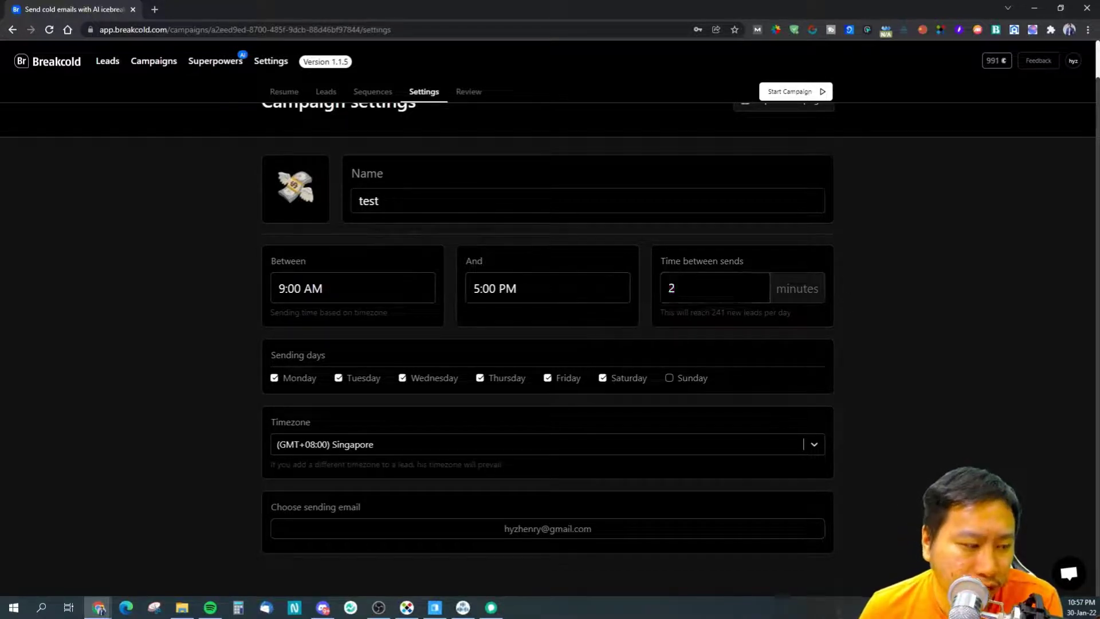
click(674, 289)
click(699, 261)
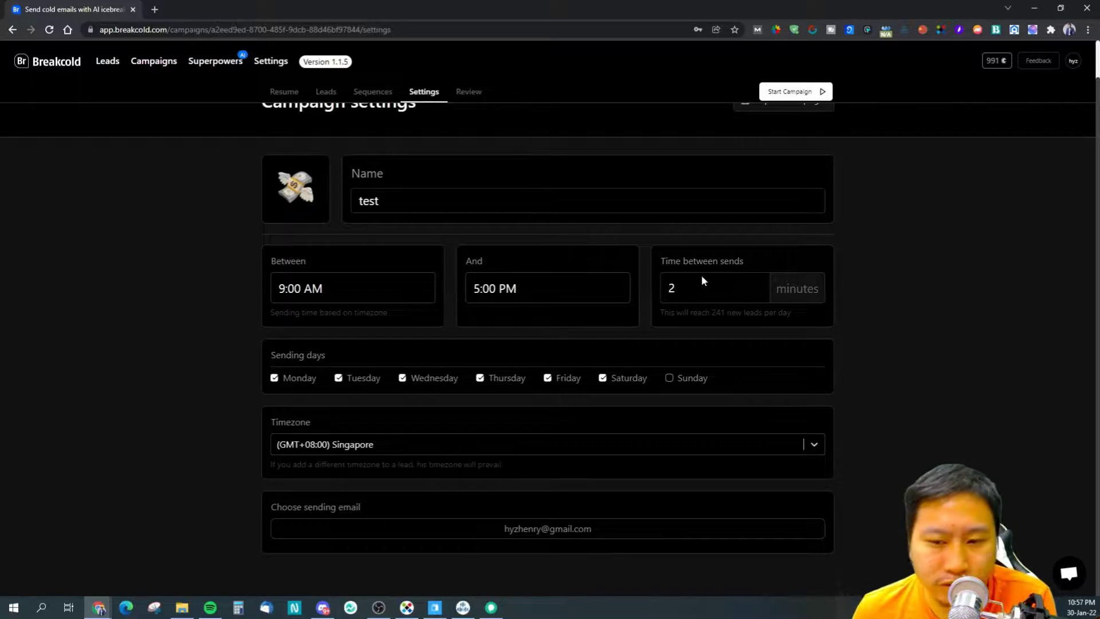
drag(682, 275, 654, 270)
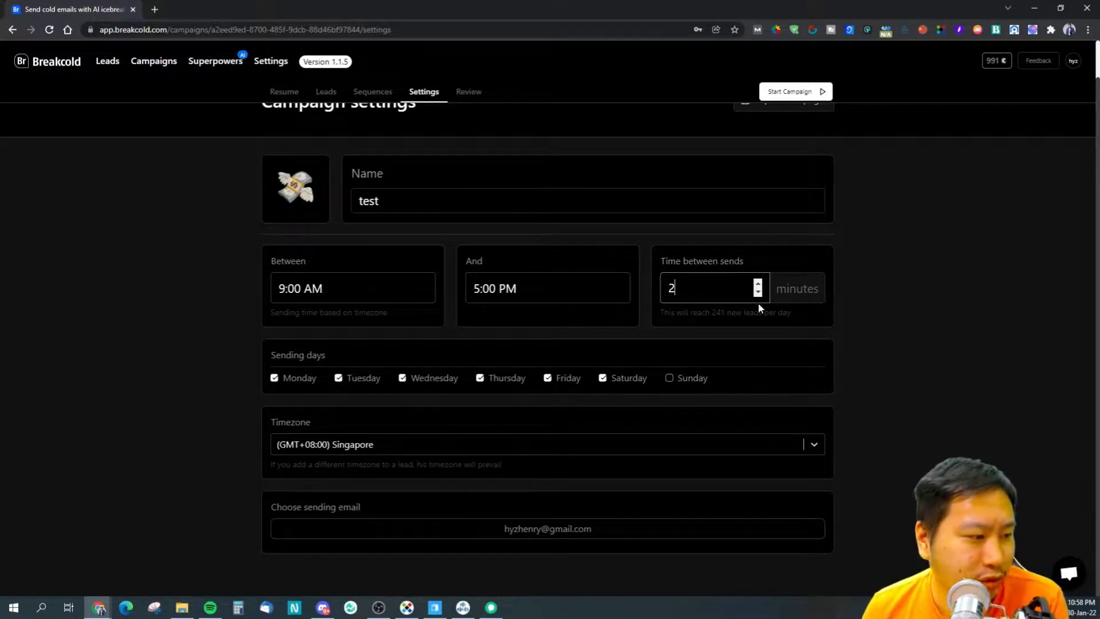
click(888, 324)
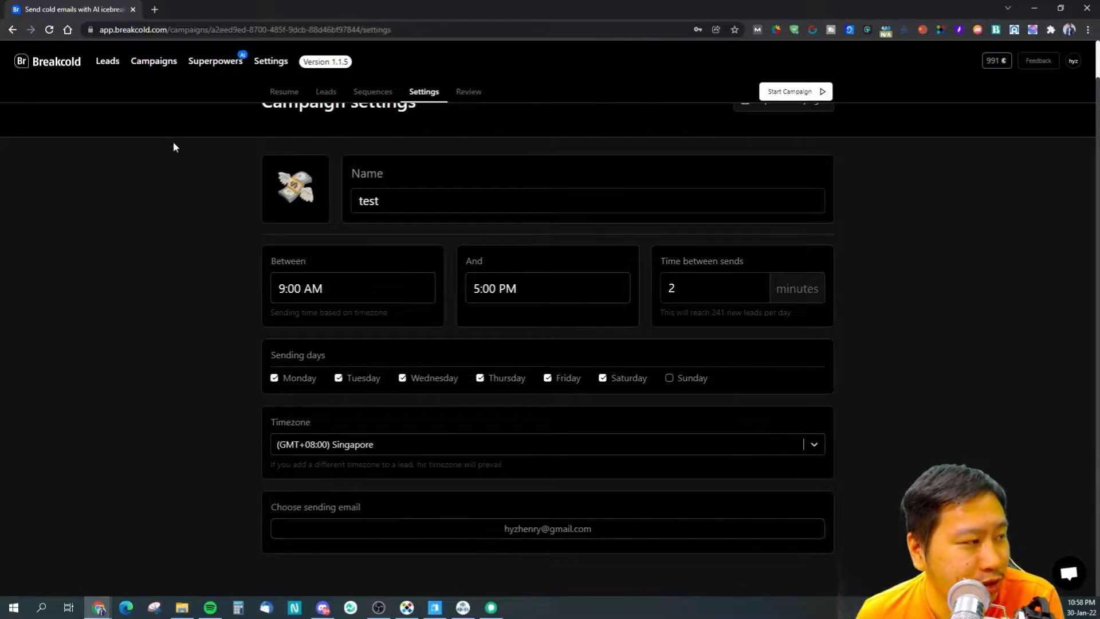
scroll(328, 205, up, 1)
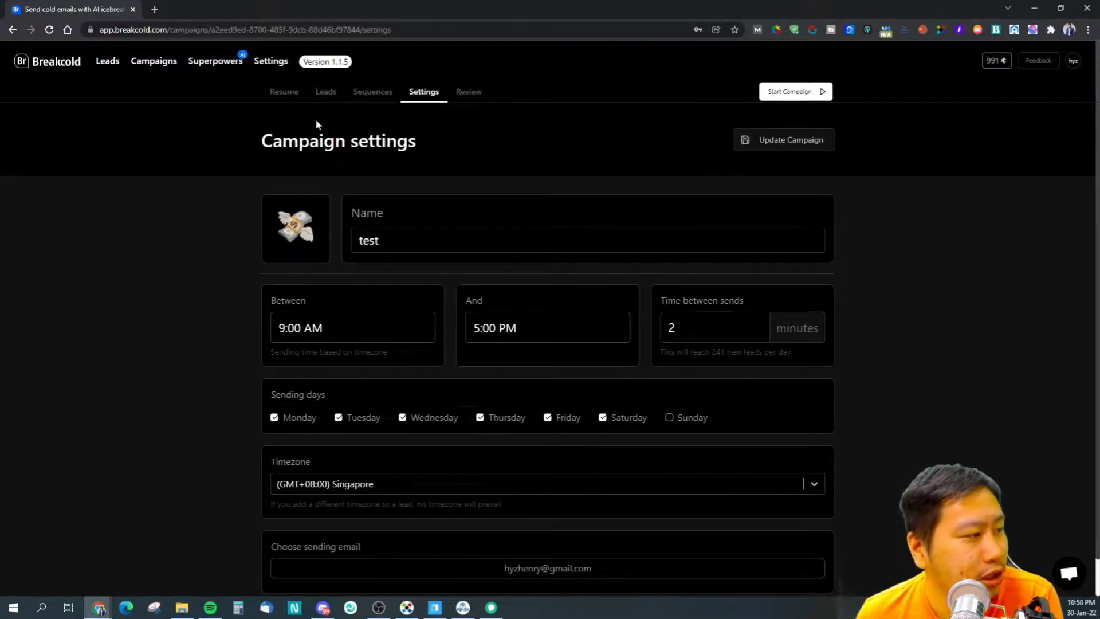
click(272, 92)
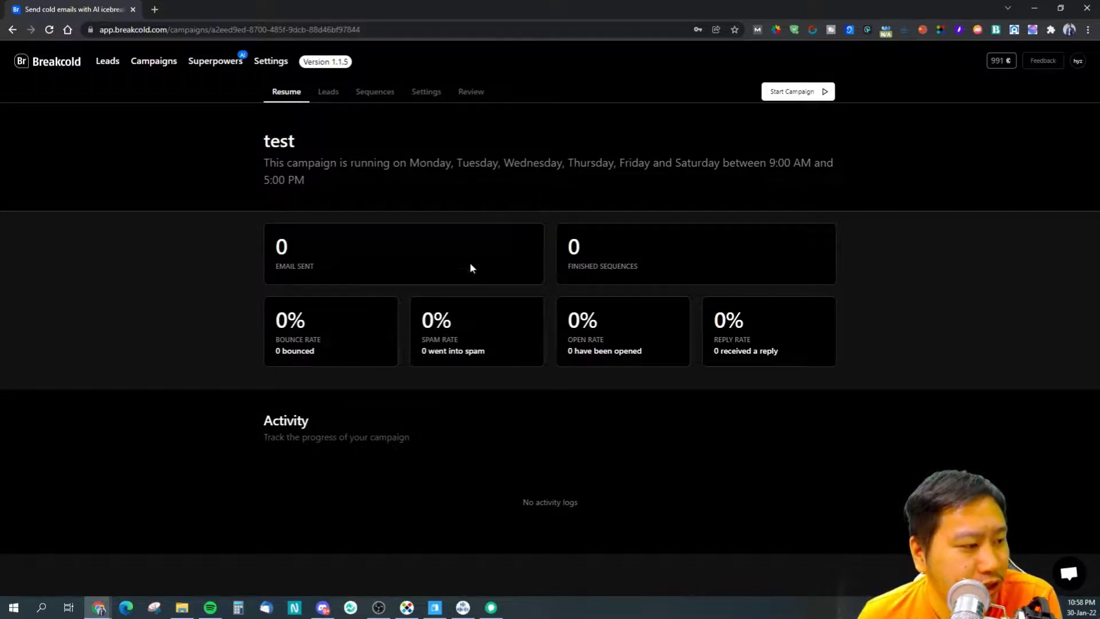
- View the test campaign's empty Leads tab and cancel Connect List without linking a list
click(329, 93)
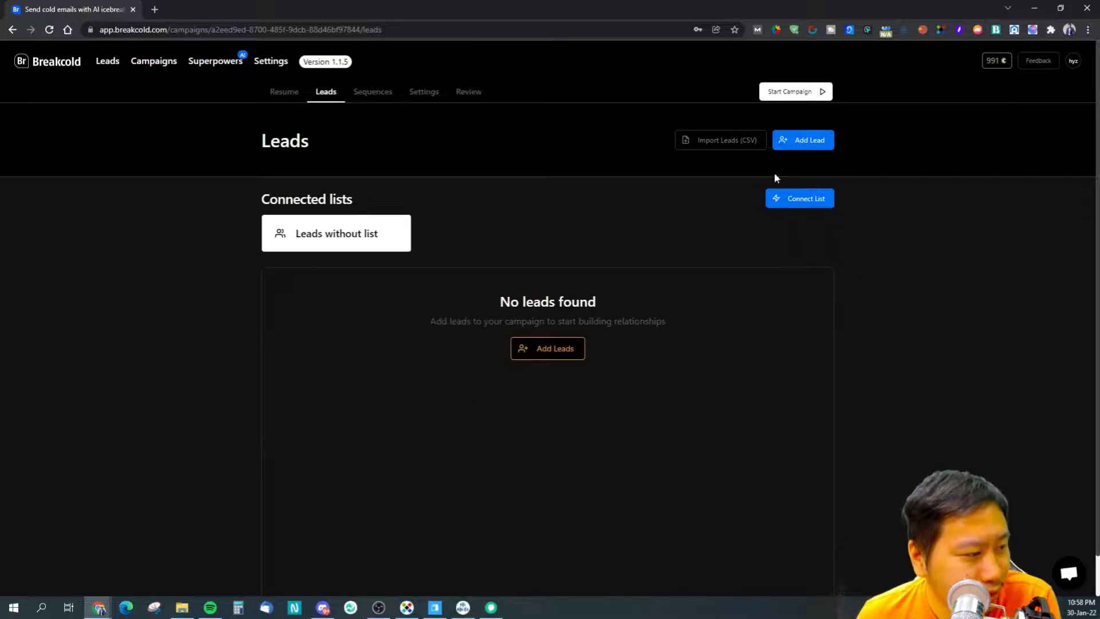
click(797, 200)
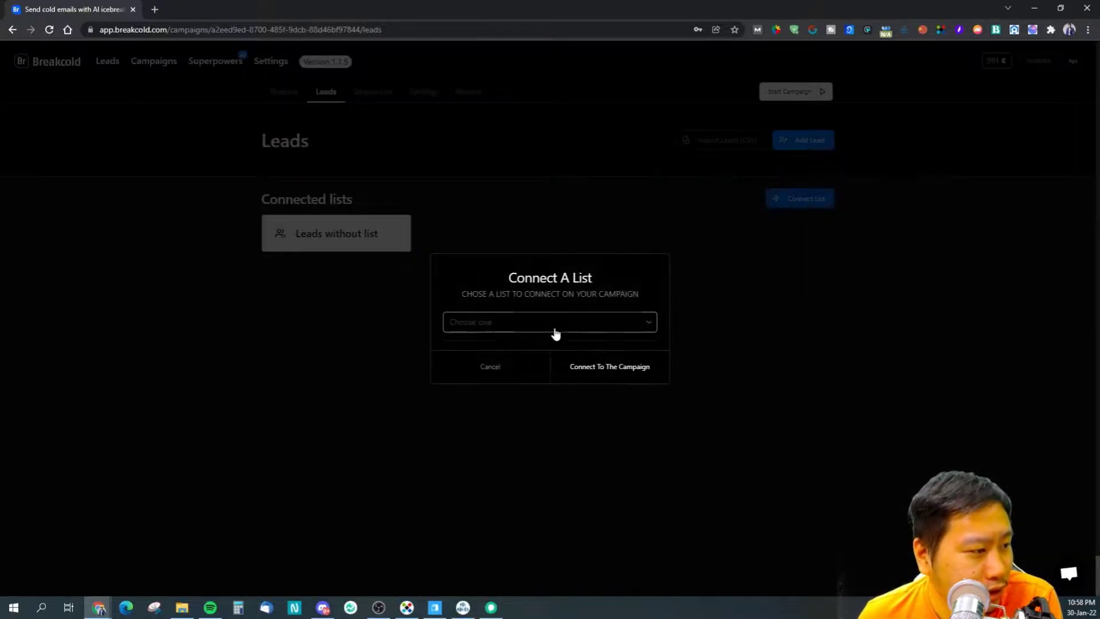
click(494, 356)
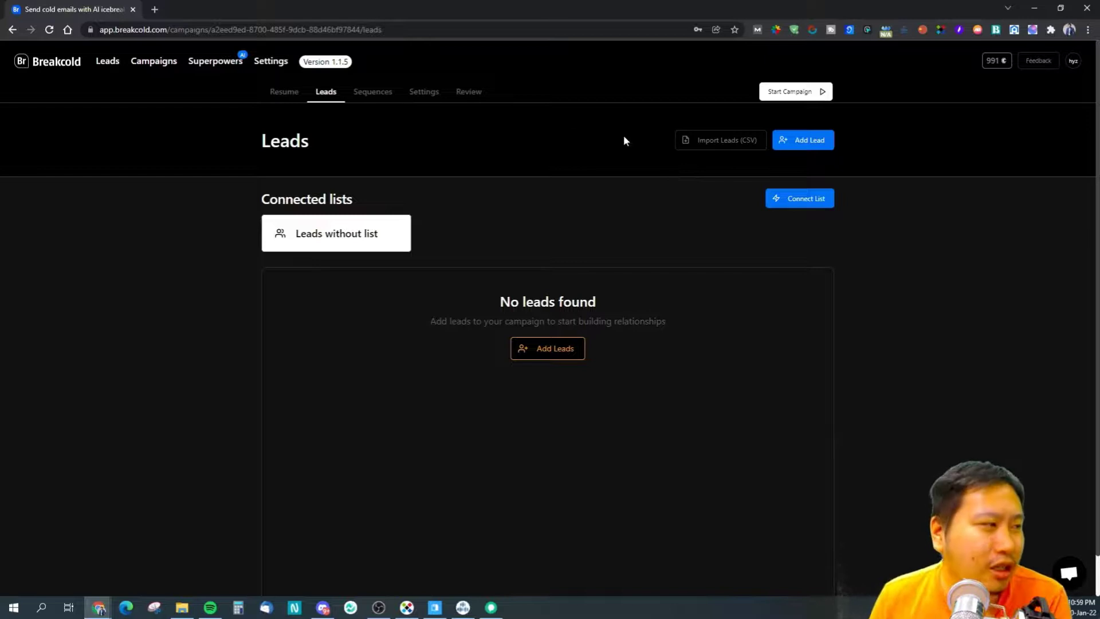
- Open the campaign's sequence and view Step 2, cancelling its removal to keep it
click(366, 90)
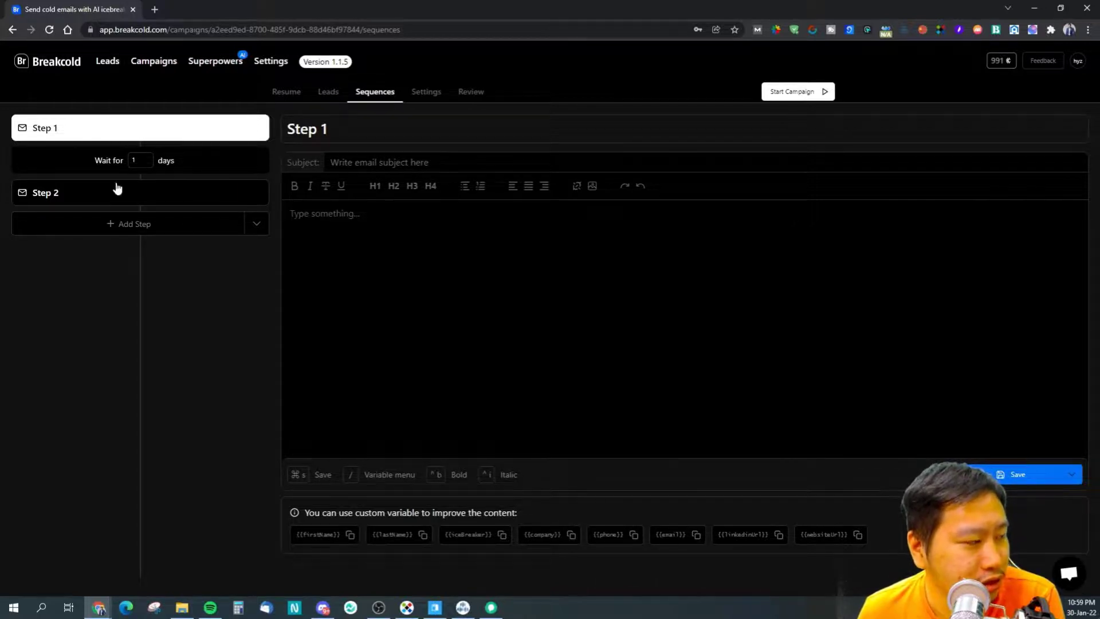
click(248, 196)
click(249, 194)
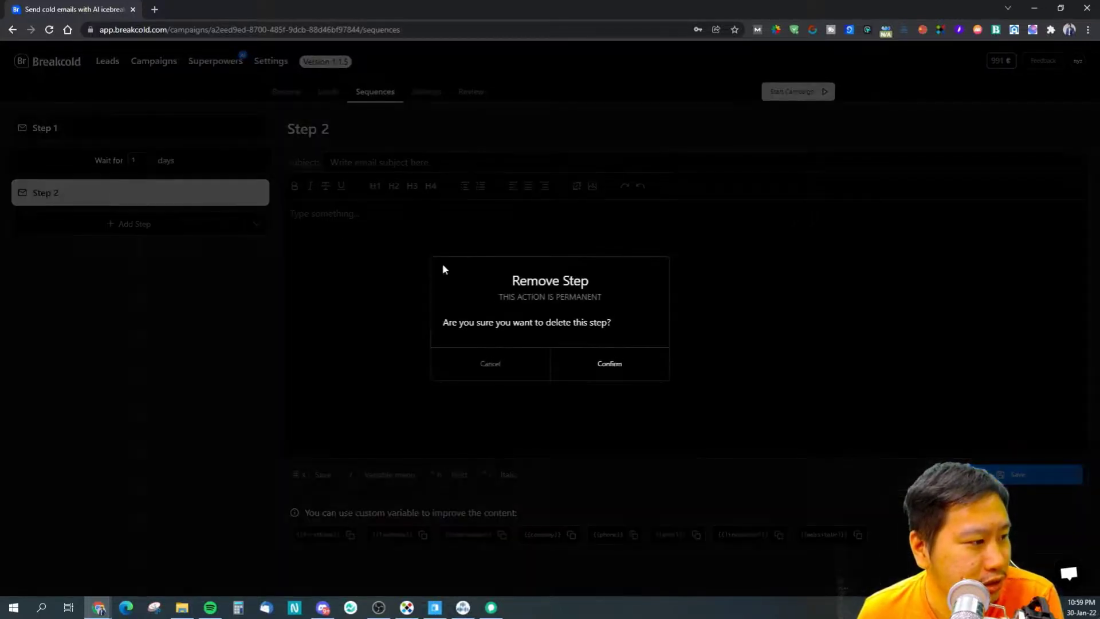
click(507, 372)
- Back on Step 1, enter 2 in its wait-days field and start on the email body
click(127, 131)
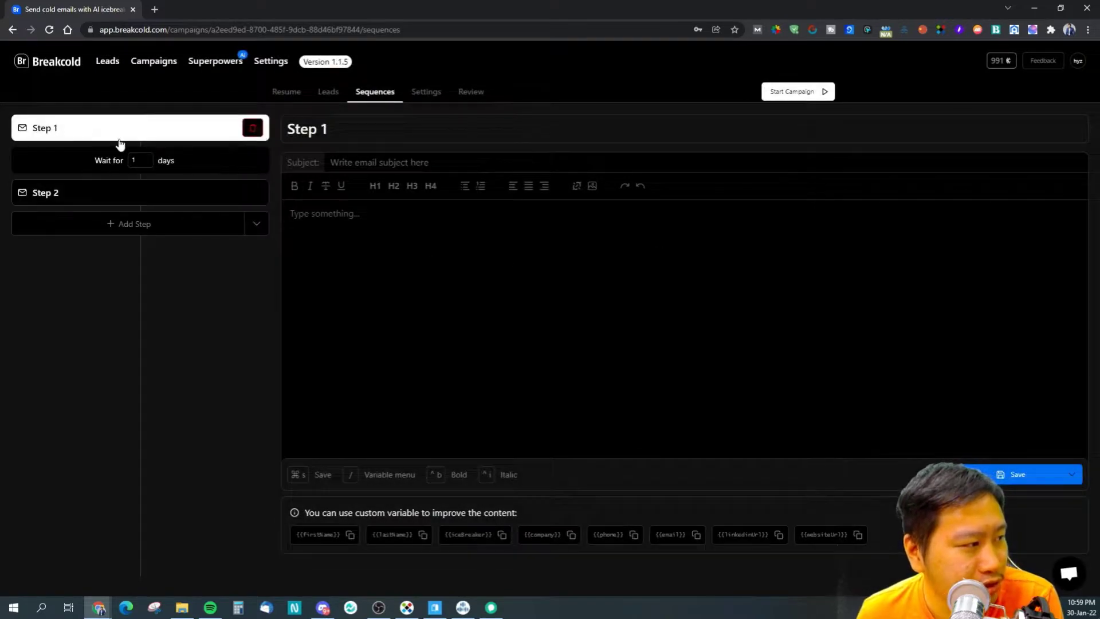
double_click(136, 160)
text(2)
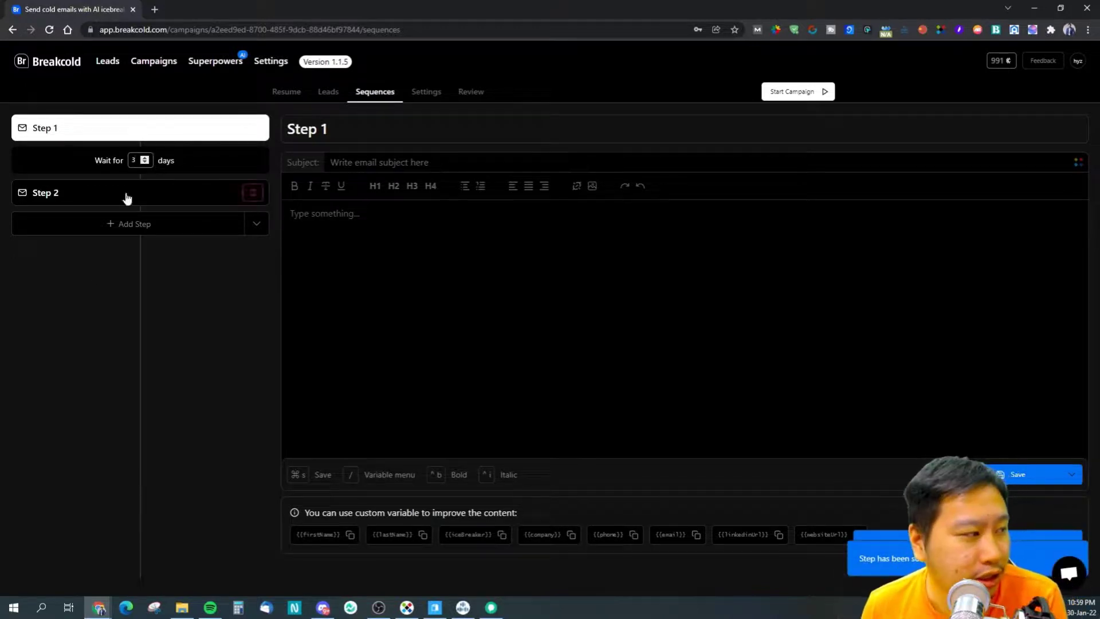
click(255, 223)
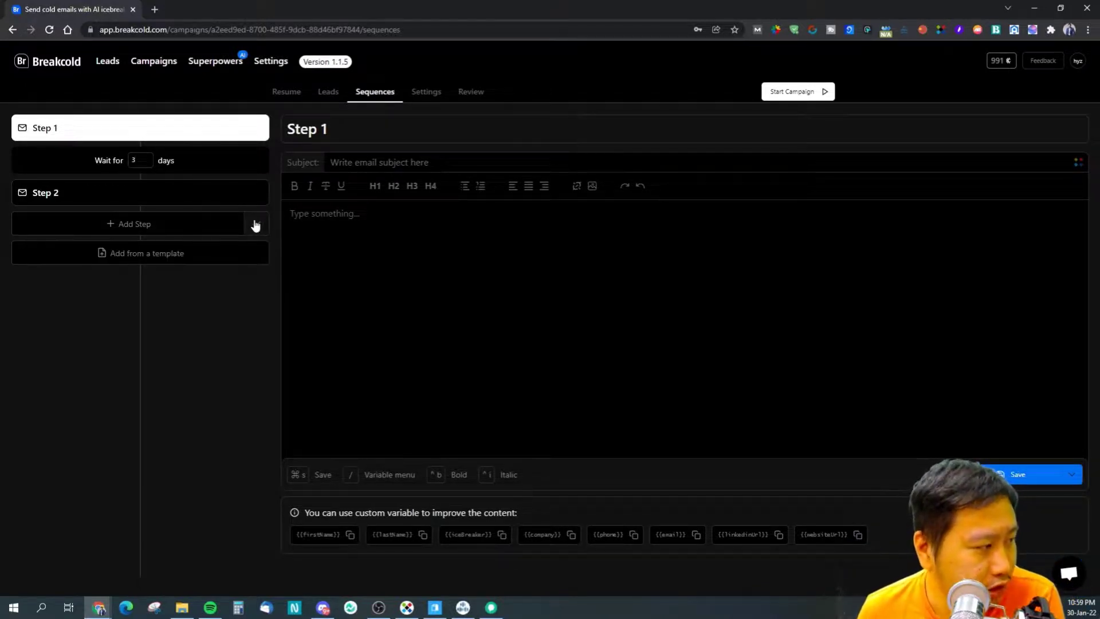
click(254, 224)
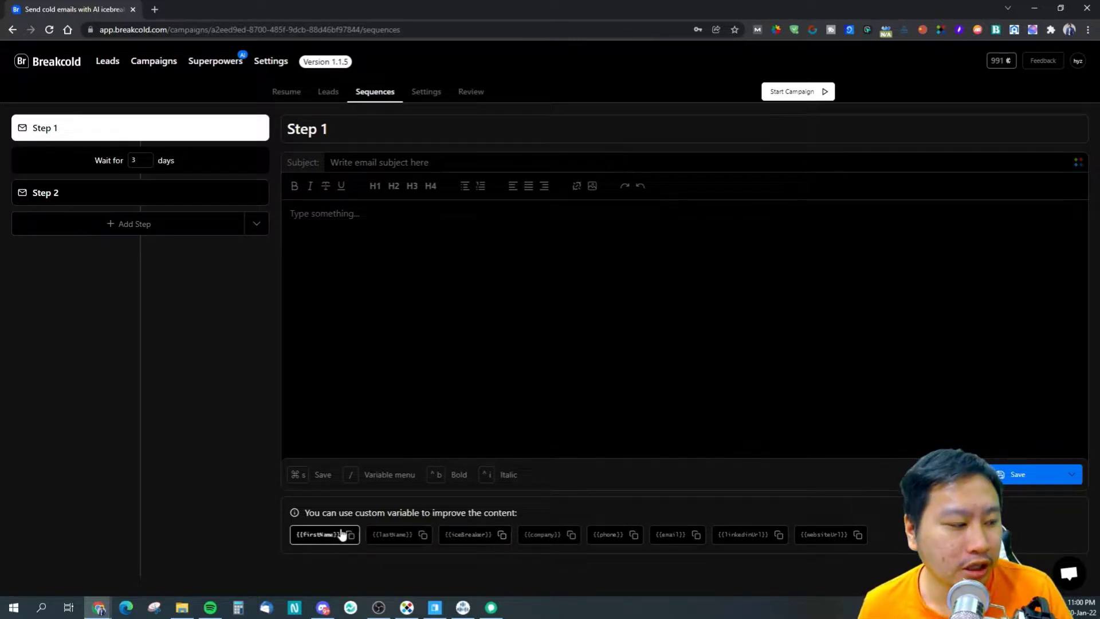
click(290, 213)
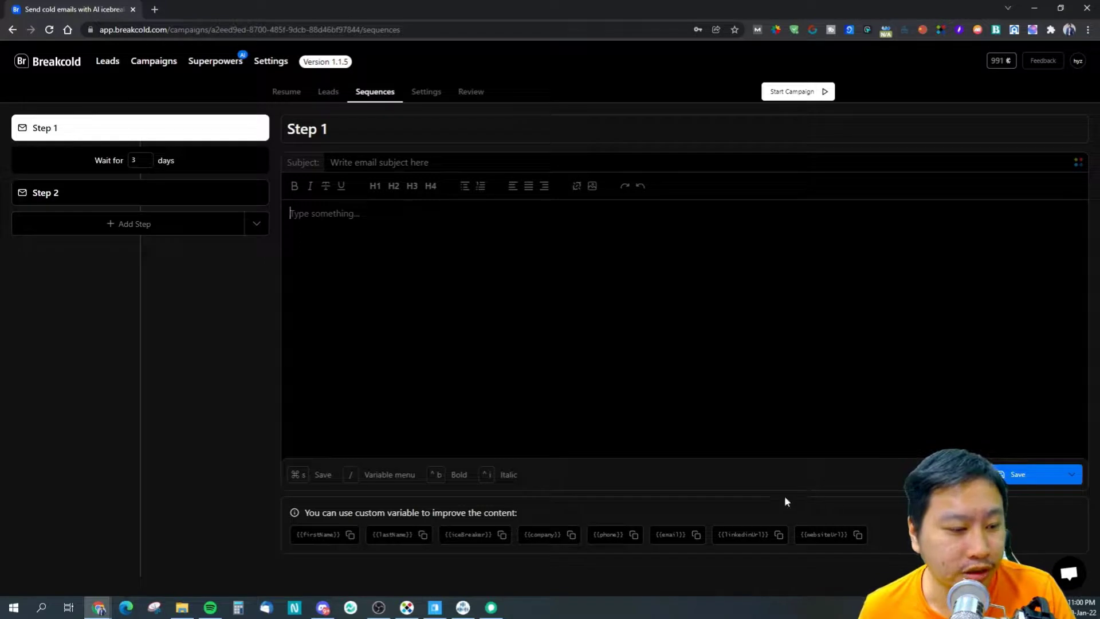
- Check the campaign's Settings, then its Review page showing the 'Well done' completion message
click(428, 97)
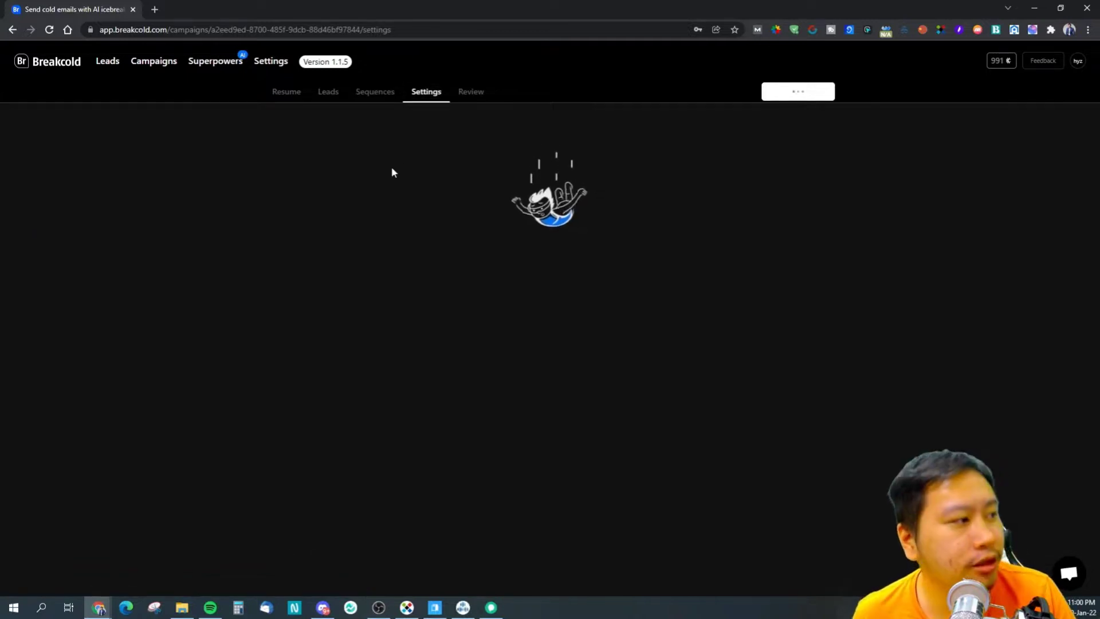
click(468, 96)
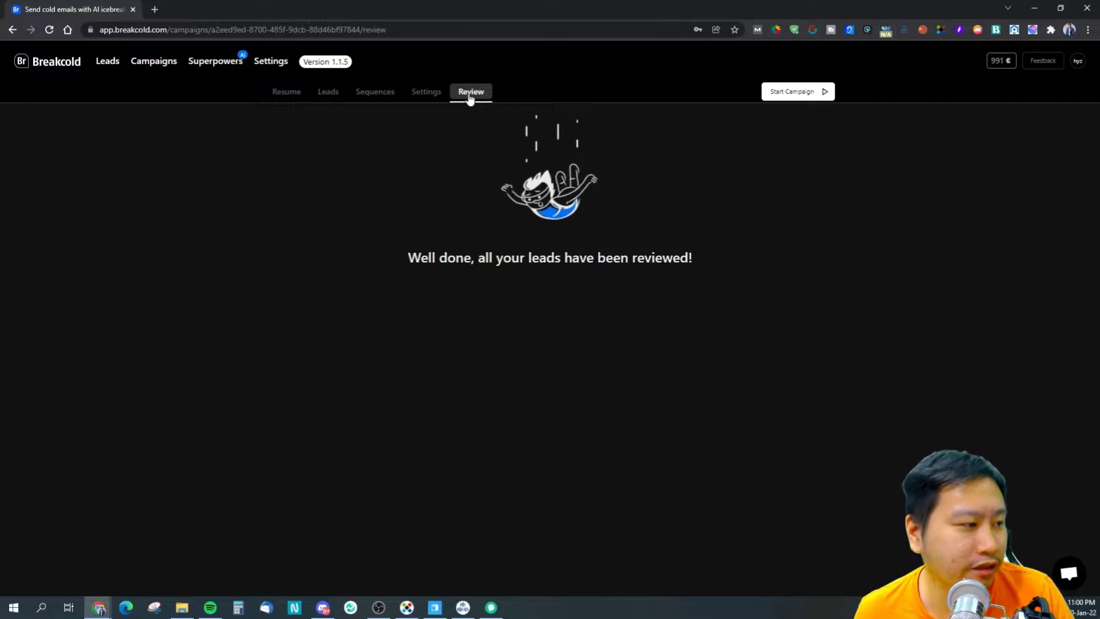
drag(420, 258, 621, 258)
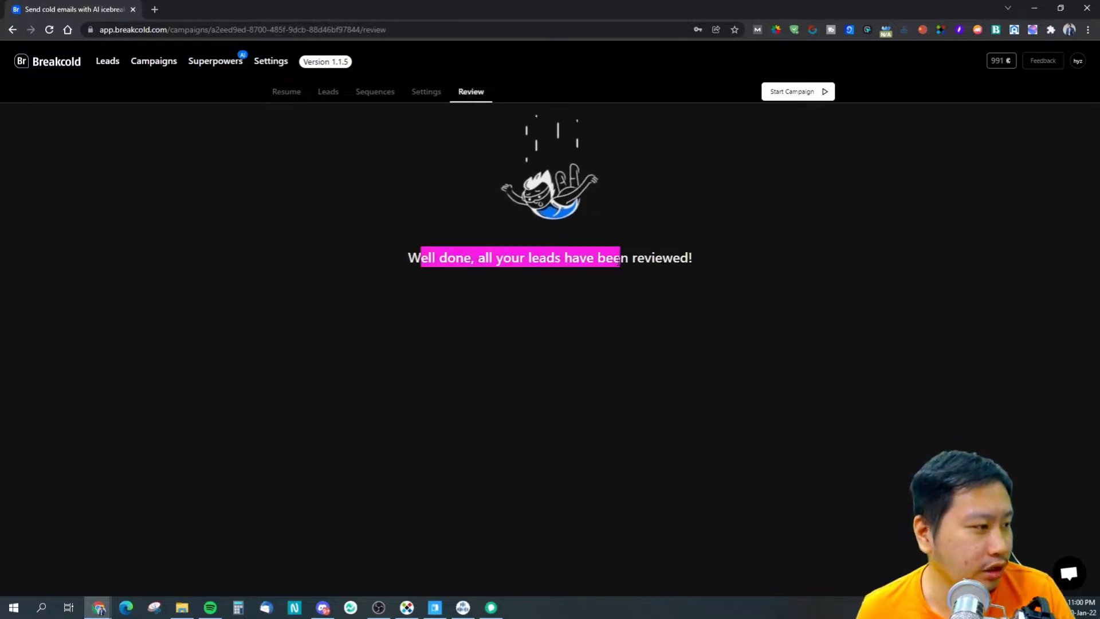
click(546, 207)
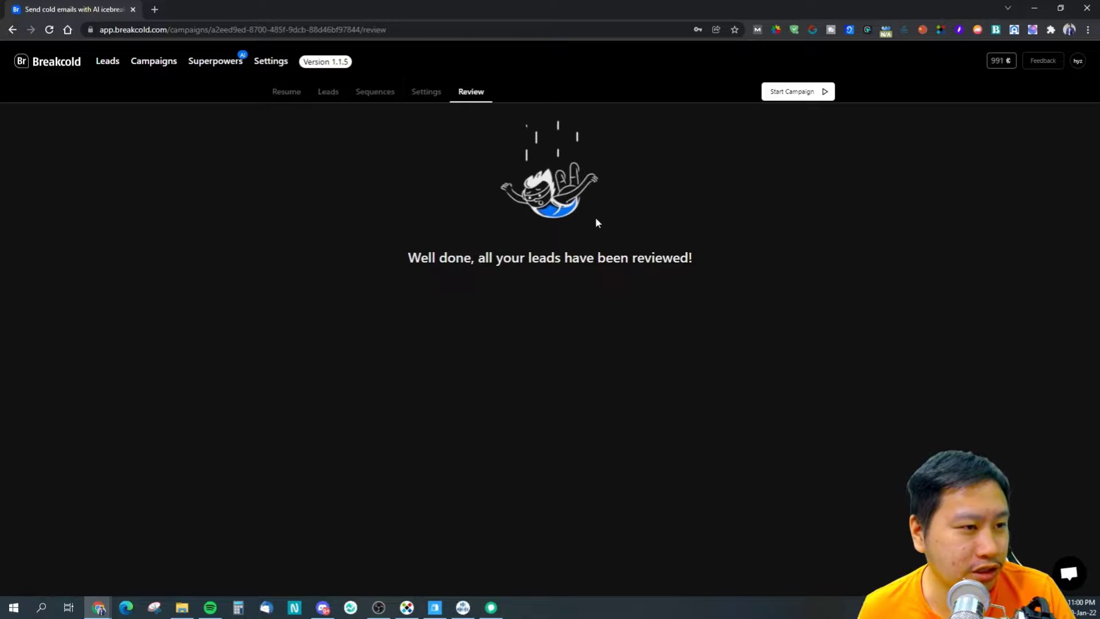
- Open and close the feedback popup, then minimize and restore the browser window
click(1051, 63)
click(1051, 63)
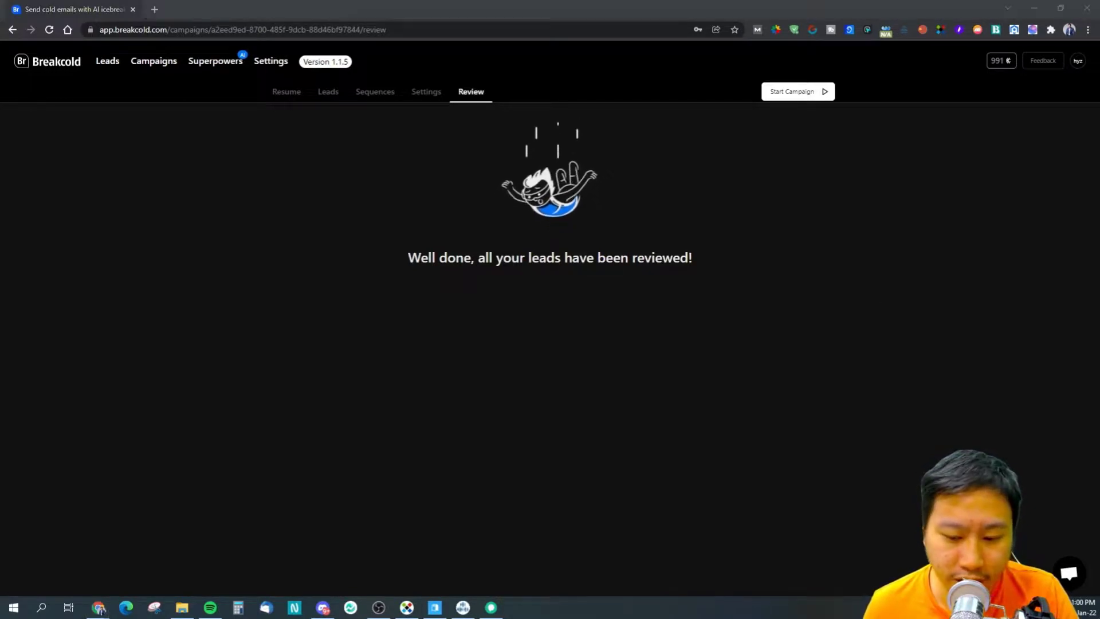
click(99, 608)
click(99, 608)
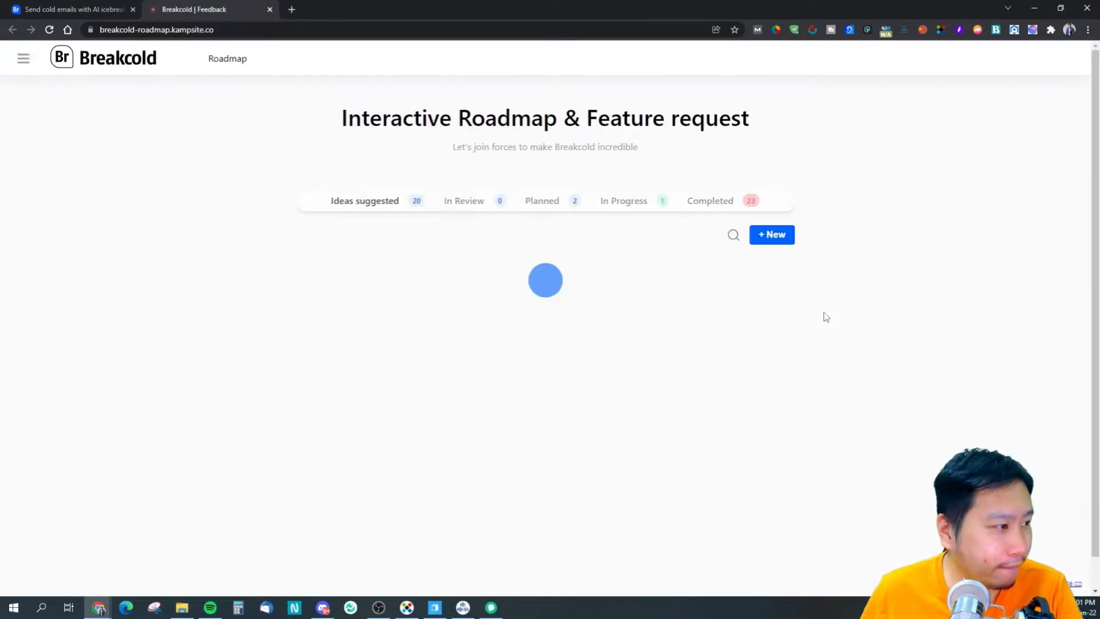
- Browse the roadmap's In Progress, Planned and suggested ideas, reading down to the Light mode idea
scroll(832, 339, down, 3)
scroll(631, 184, up, 2)
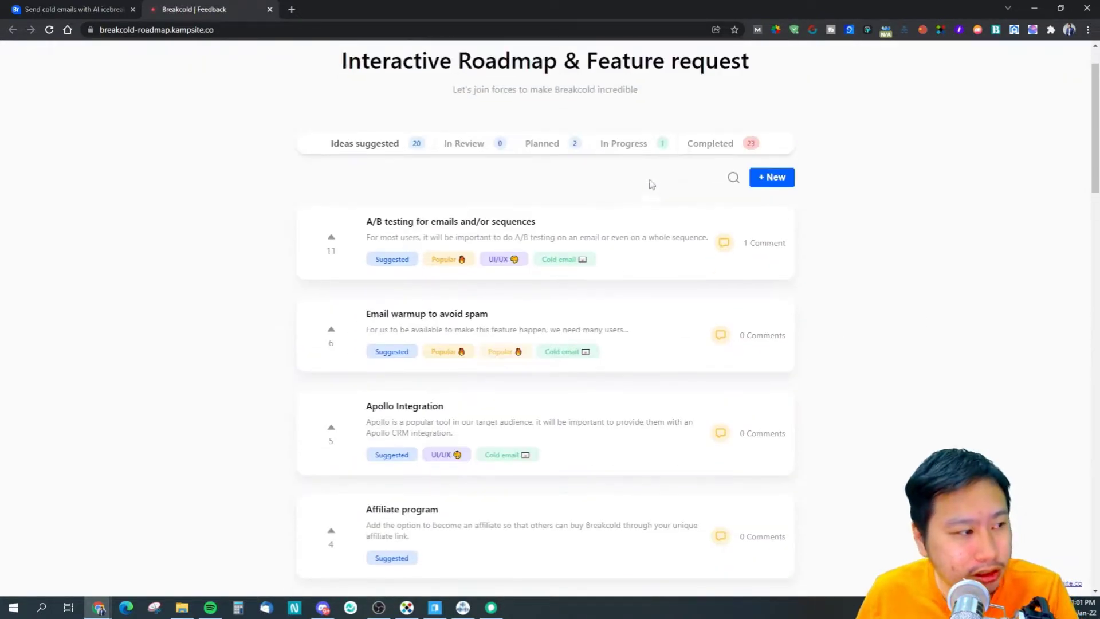
click(631, 144)
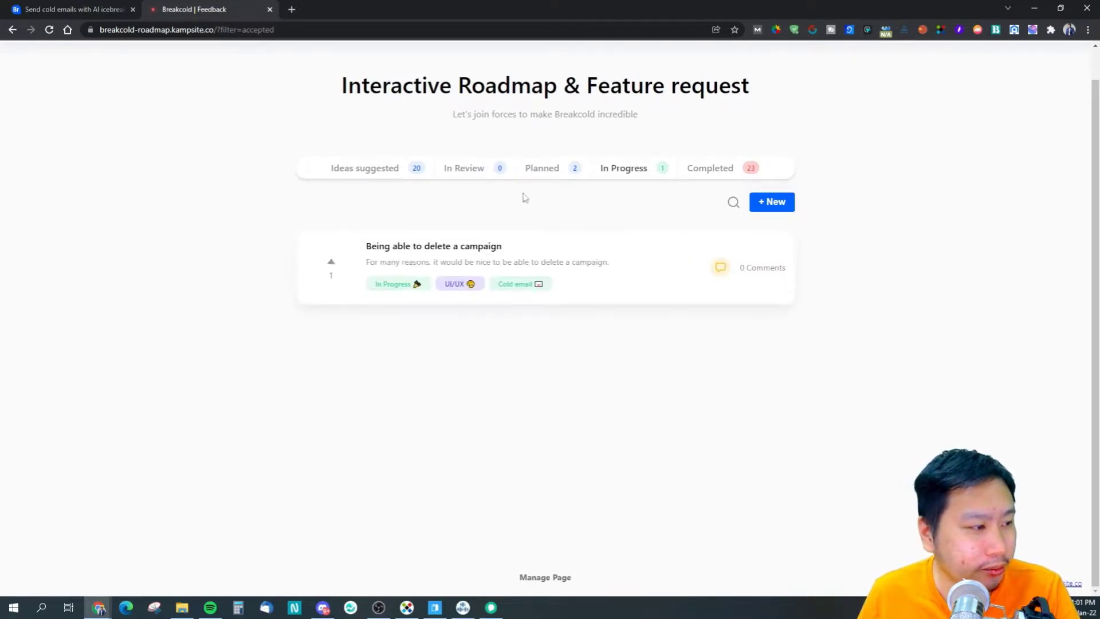
click(546, 168)
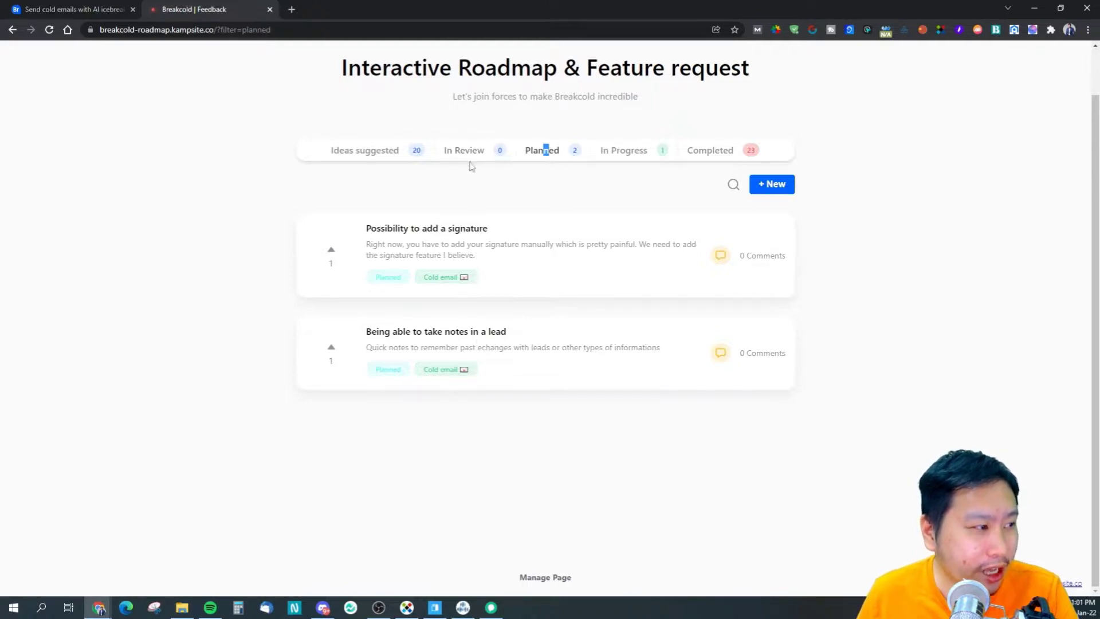
click(389, 160)
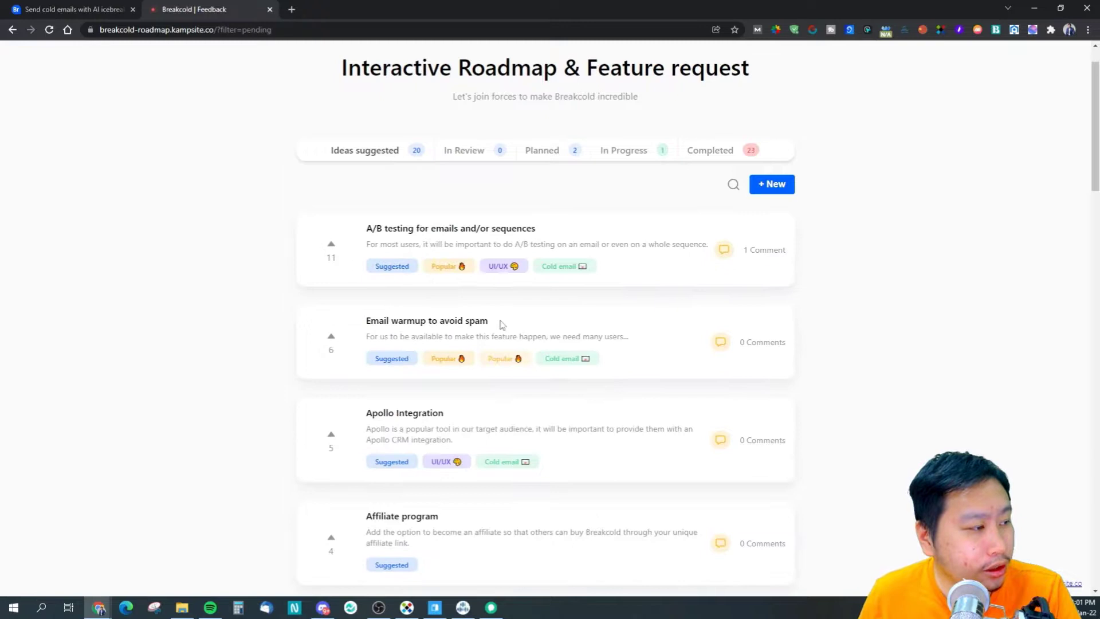
scroll(505, 315, down, 1)
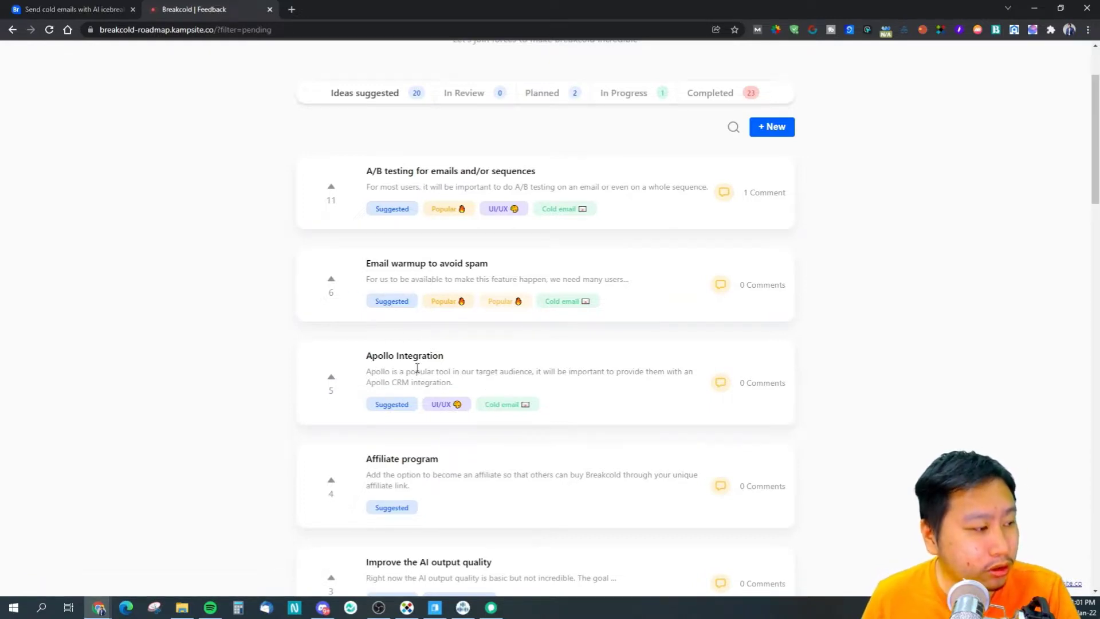
scroll(385, 366, down, 2)
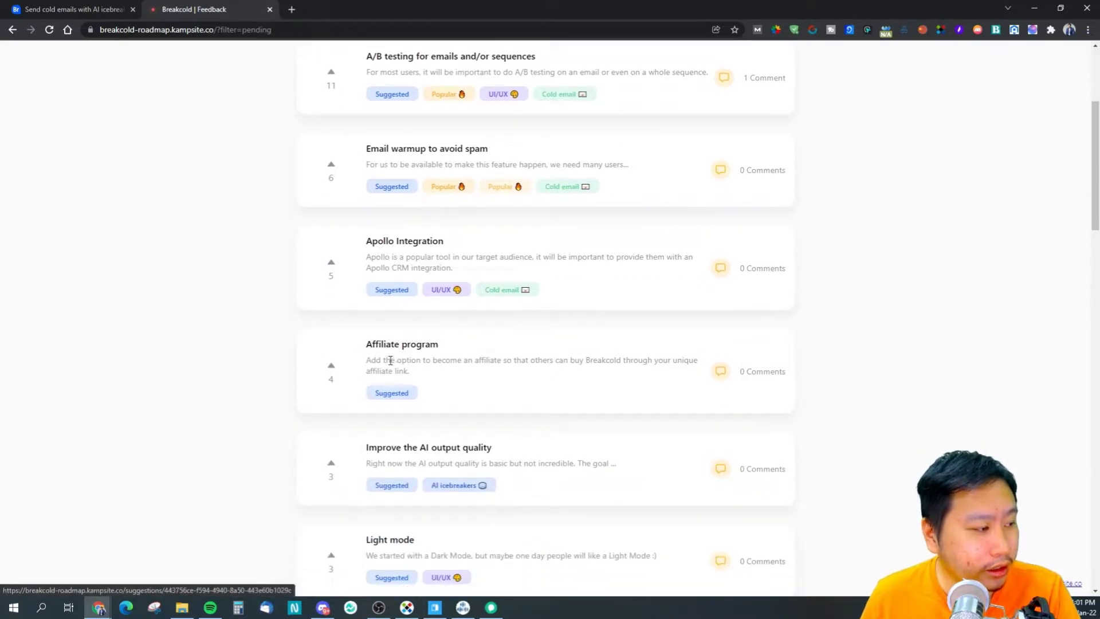
scroll(395, 359, down, 2)
scroll(421, 359, down, 1)
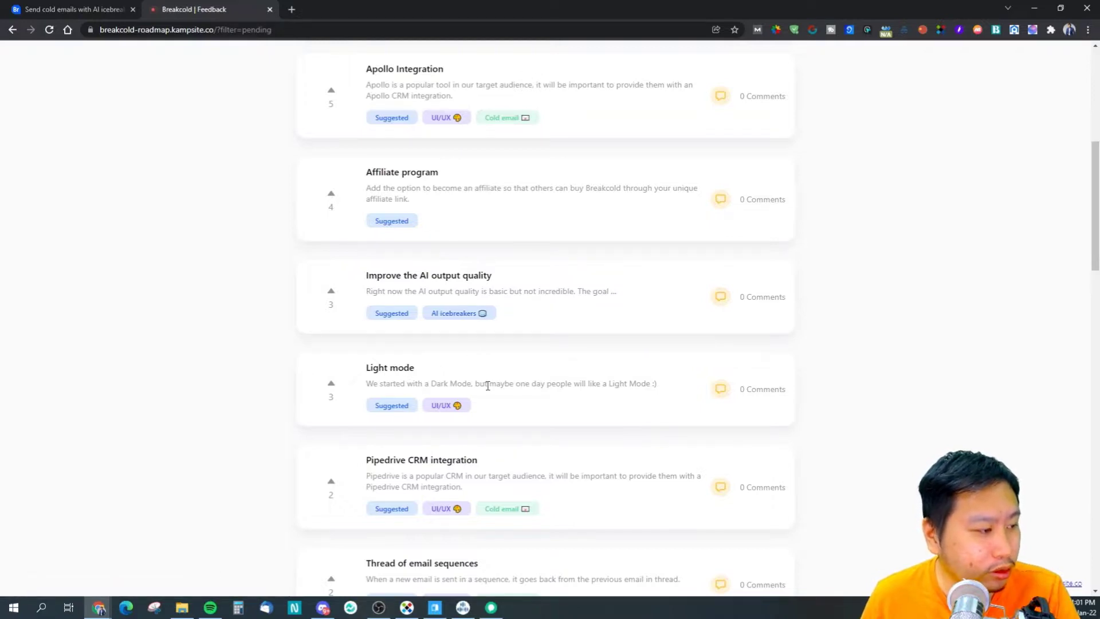
drag(481, 386, 657, 385)
click(567, 384)
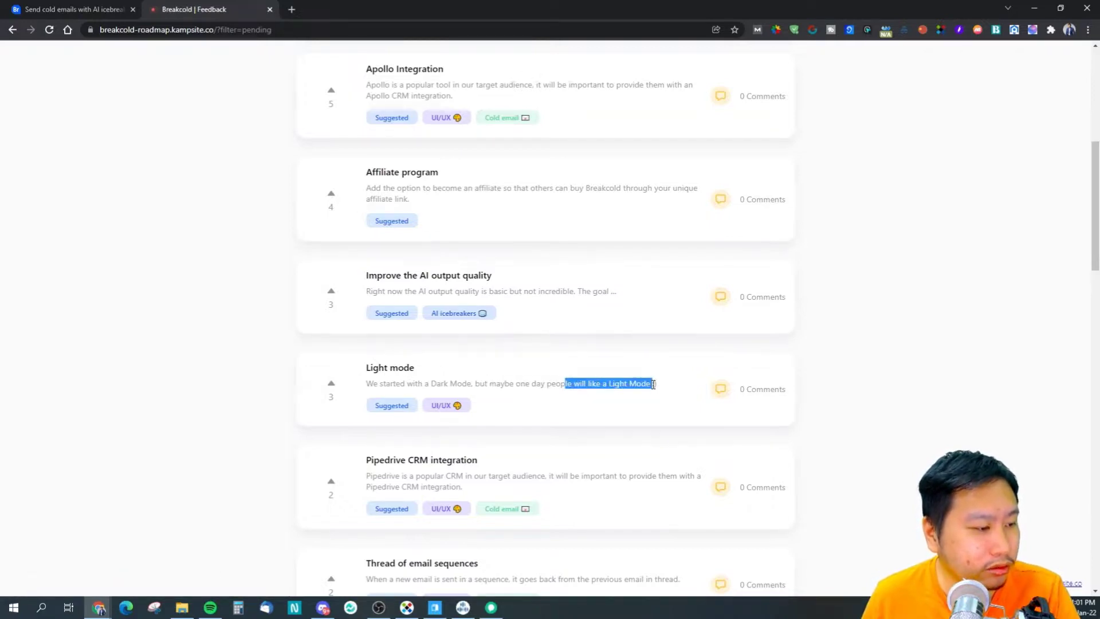
click(653, 385)
- Recheck the roadmap's Planned and In Progress items, then return to the campaign review tab
click(81, 8)
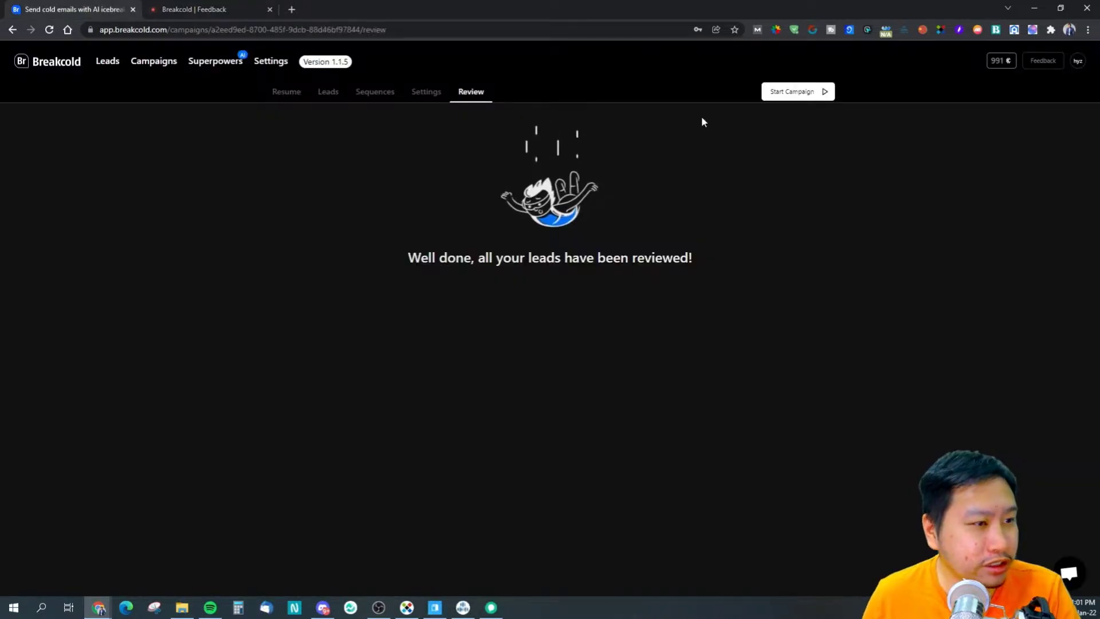
click(150, 8)
scroll(484, 403, down, 5)
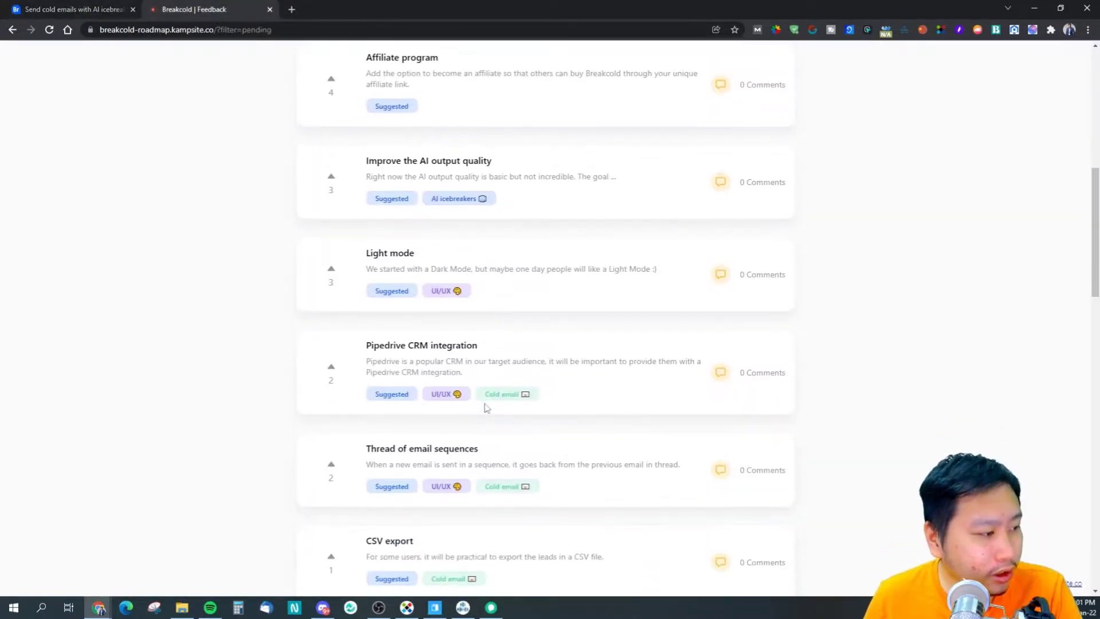
scroll(456, 407, down, 1)
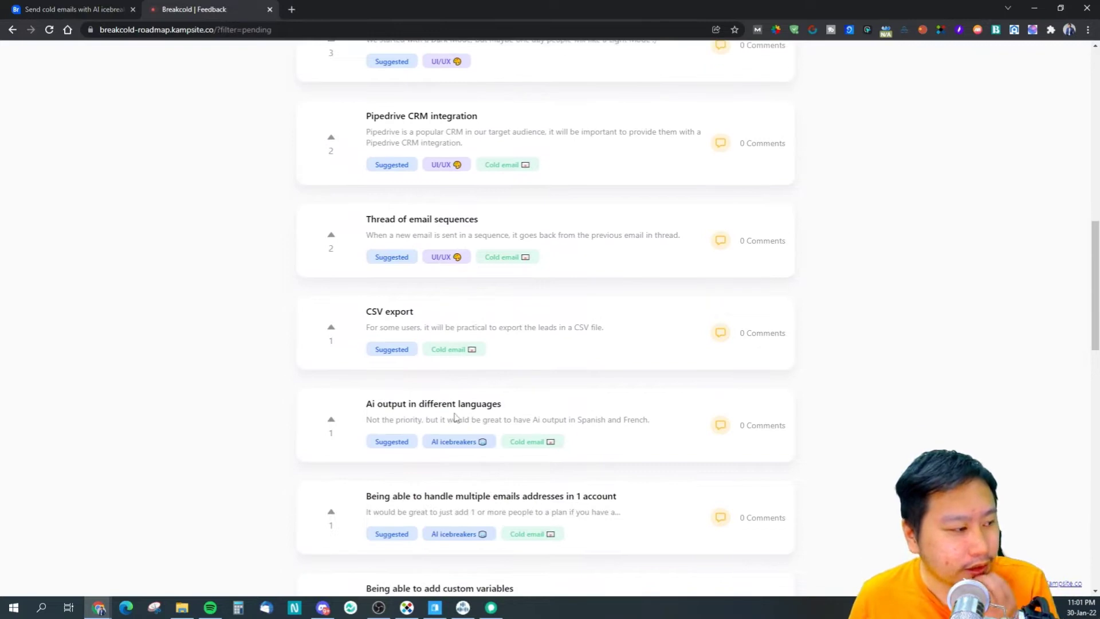
scroll(455, 413, down, 8)
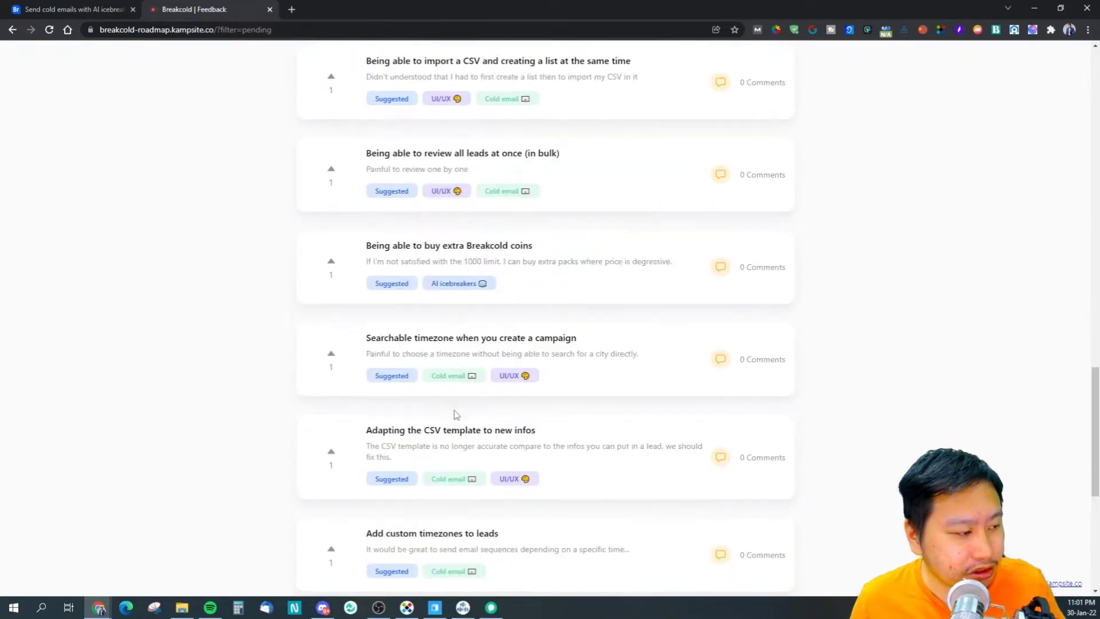
scroll(455, 410, up, 20)
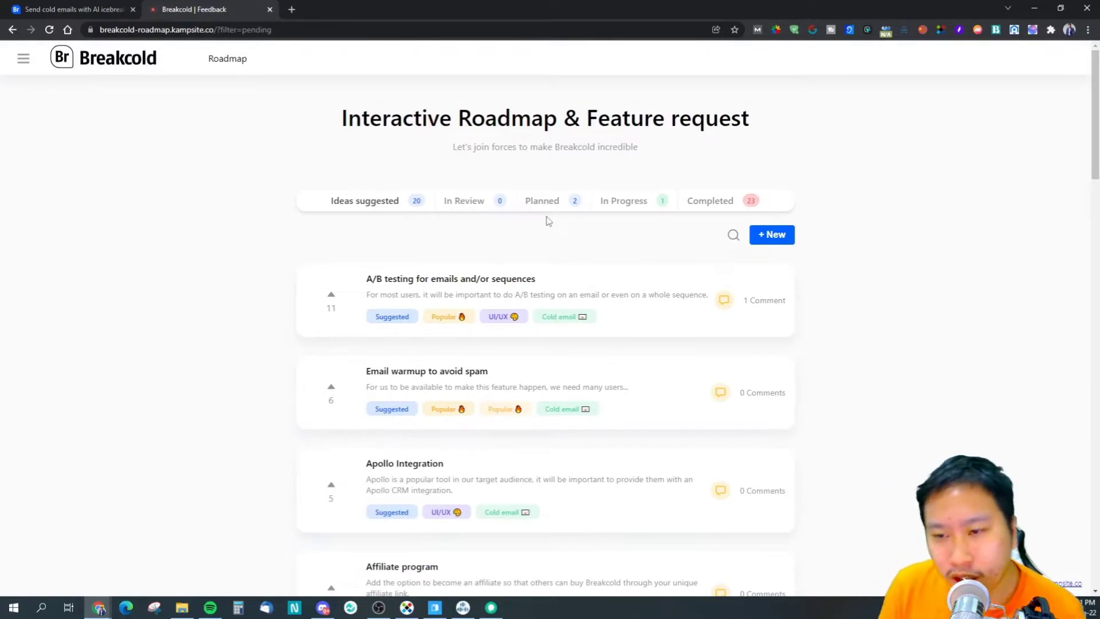
click(564, 201)
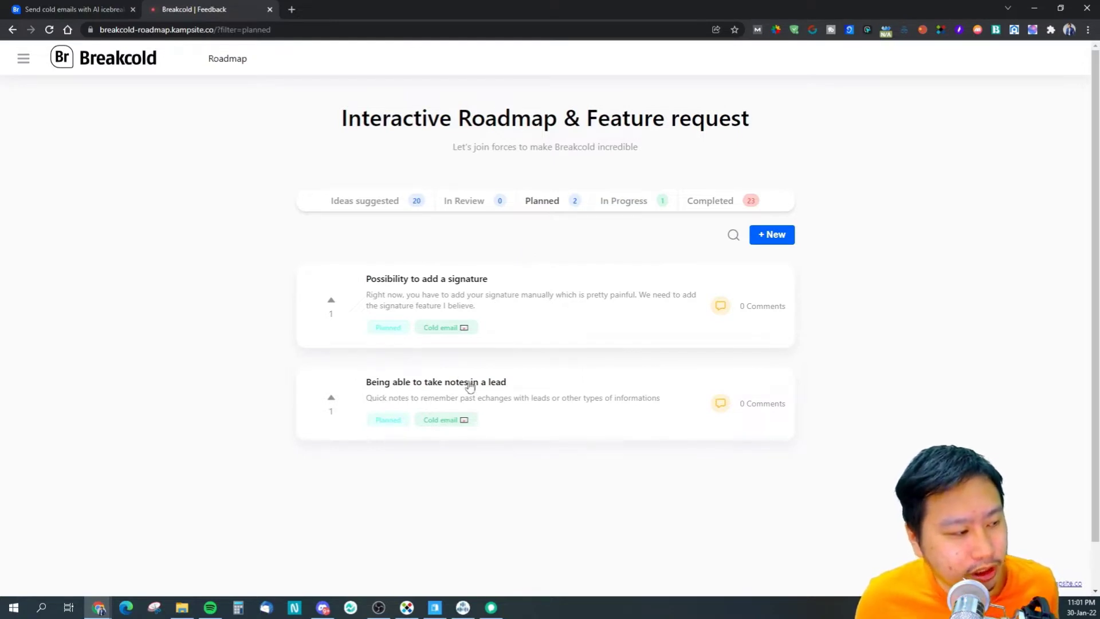
click(630, 201)
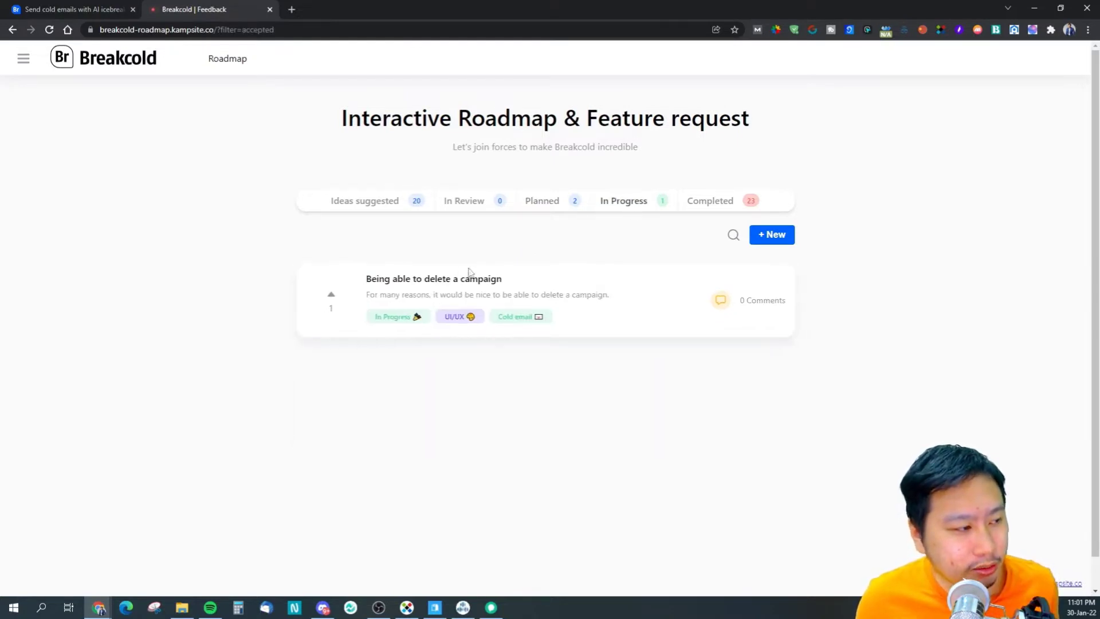
click(34, 9)
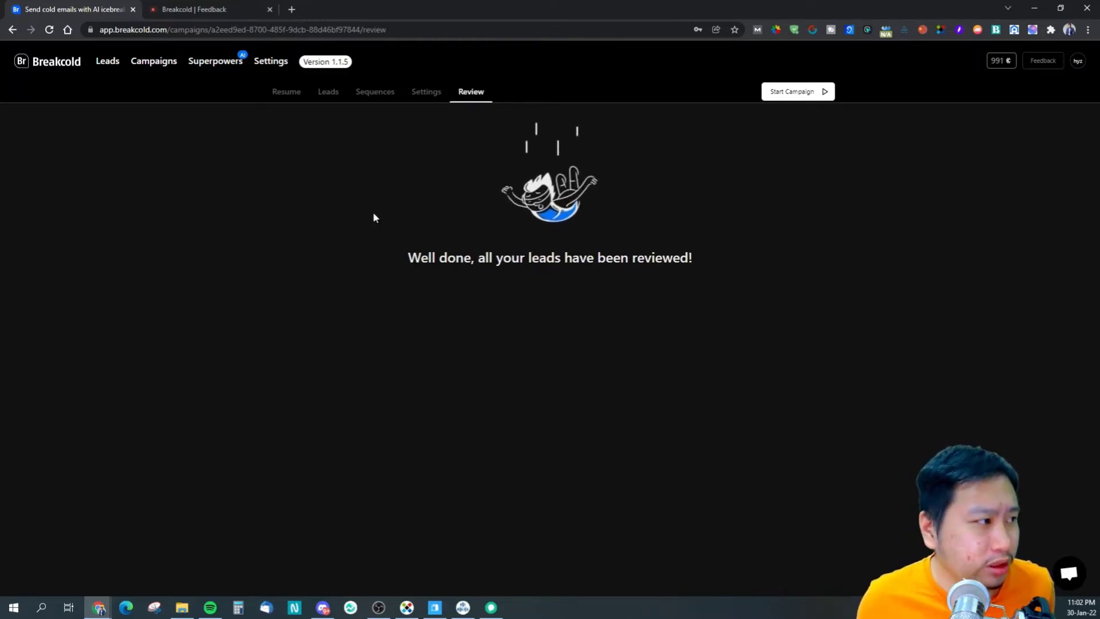
- Go through Campaigns and workspace Settings to the main Leads page showing no leads
click(178, 64)
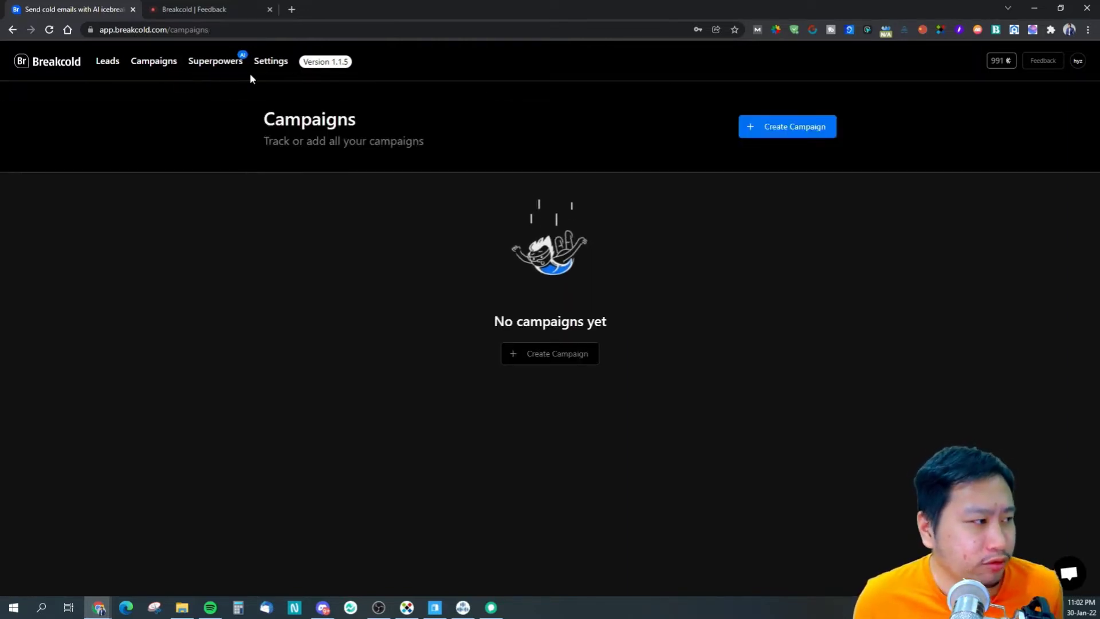
click(263, 67)
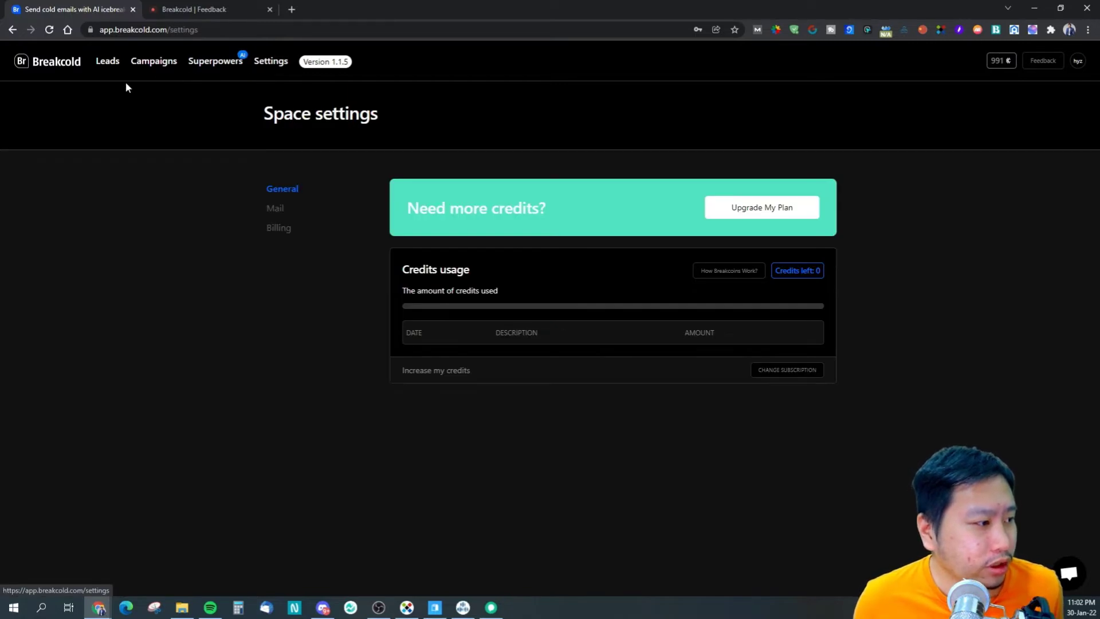
click(114, 64)
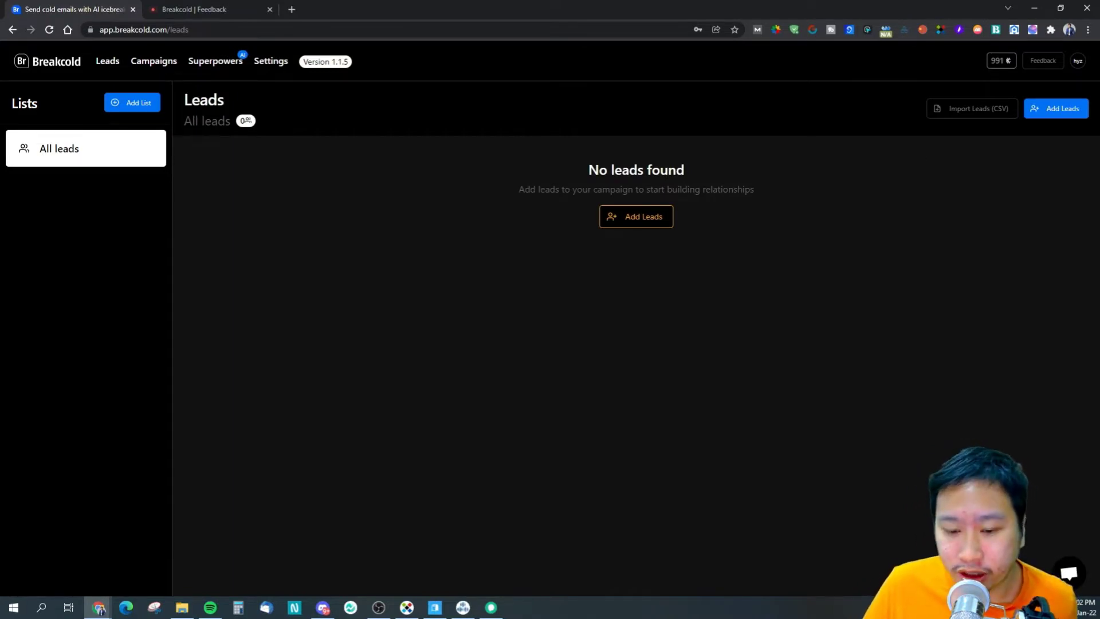
key(alt+Tab)
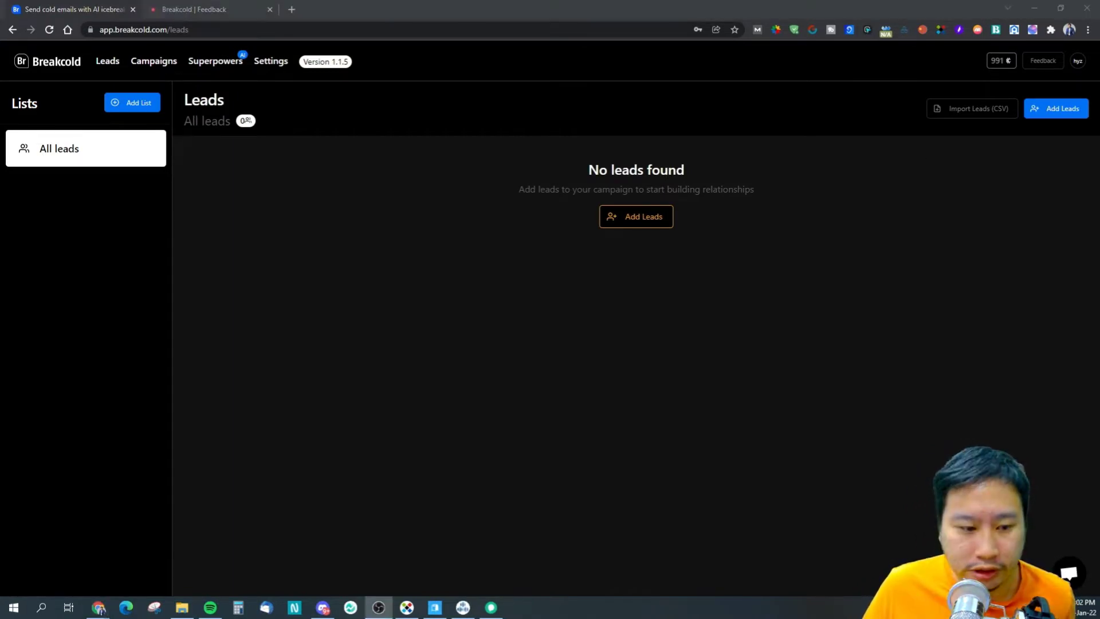